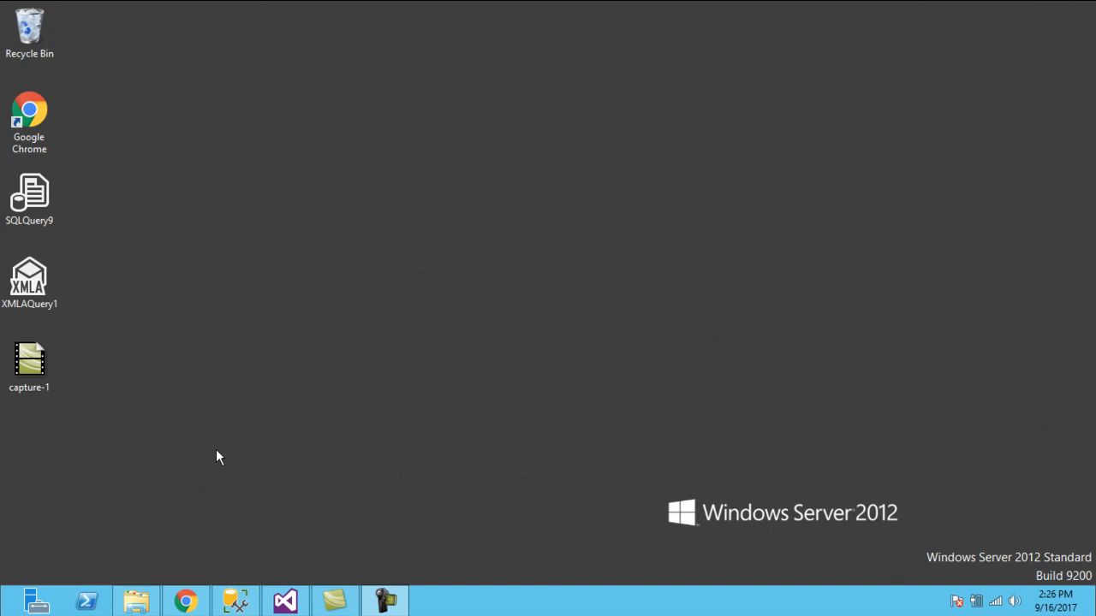
- Switch to Chrome and read the Analysis Services Processing Options table, from Process Default to Process Clear Structure
left_click(186, 601)
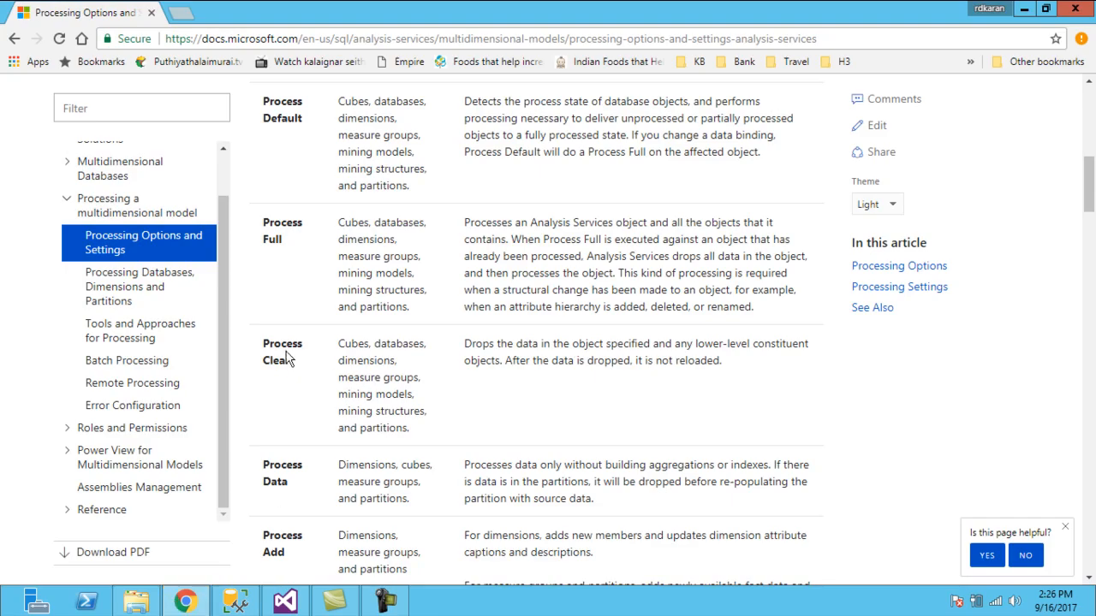
scroll(307, 481, "down", 2)
left_click_drag(264, 375, 434, 445)
left_click(465, 447)
left_click(482, 451)
scroll(482, 453, "up", 4)
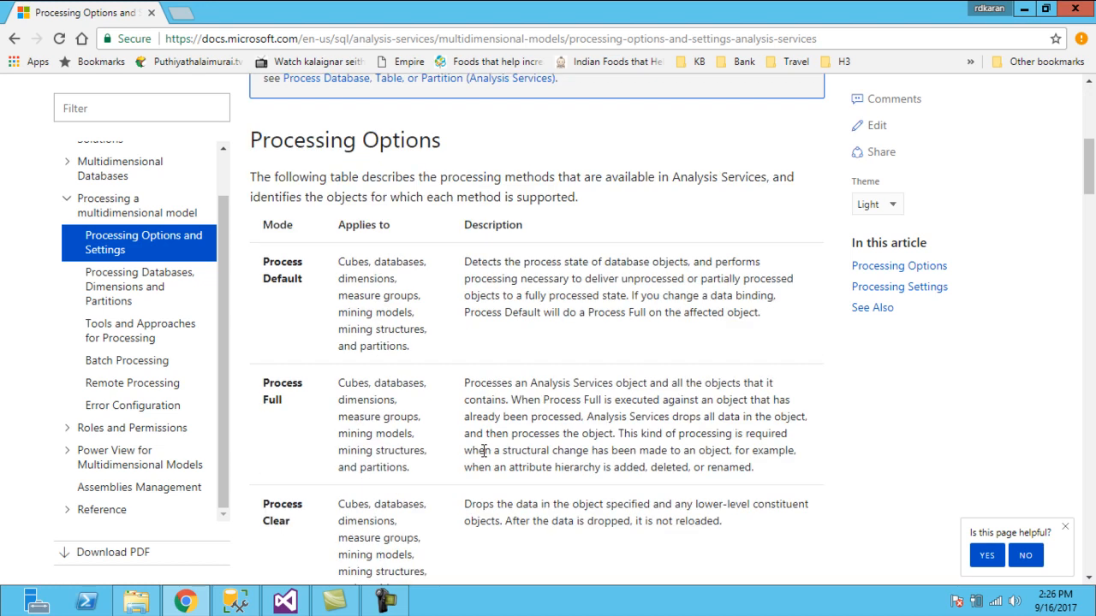
left_click(285, 601)
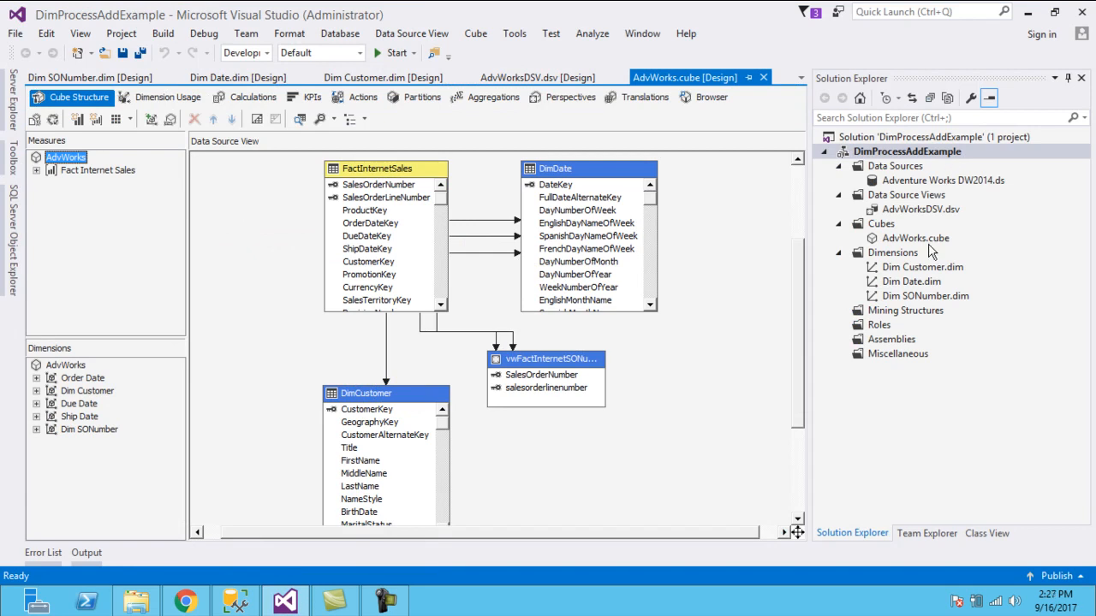
left_click(185, 601)
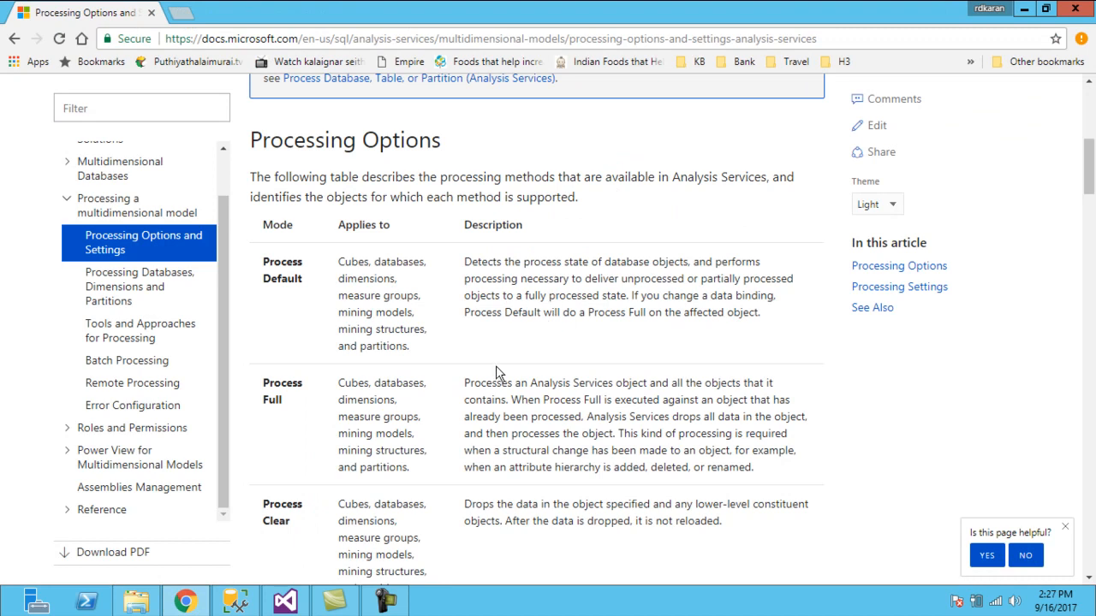
scroll(499, 373, "down", 3)
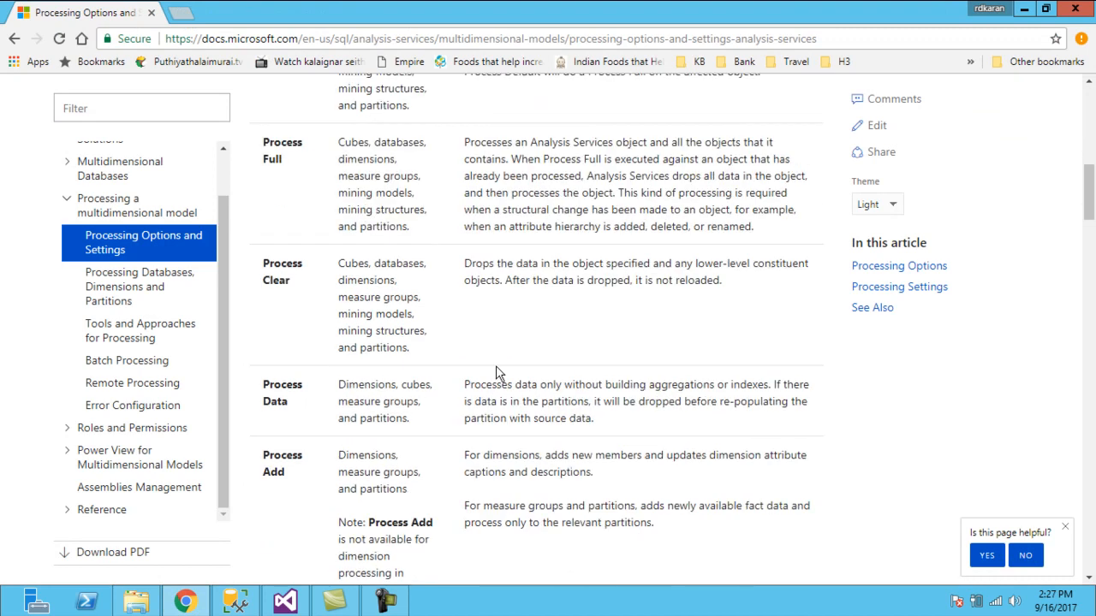
scroll(499, 373, "down", 2)
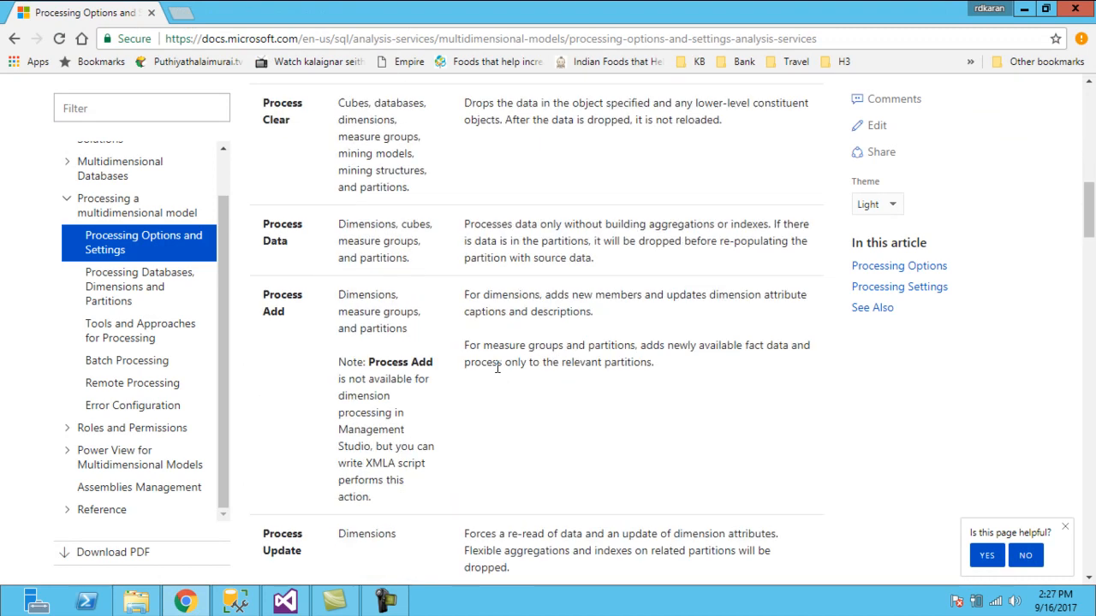
scroll(496, 368, "down", 2)
scroll(496, 366, "down", 1)
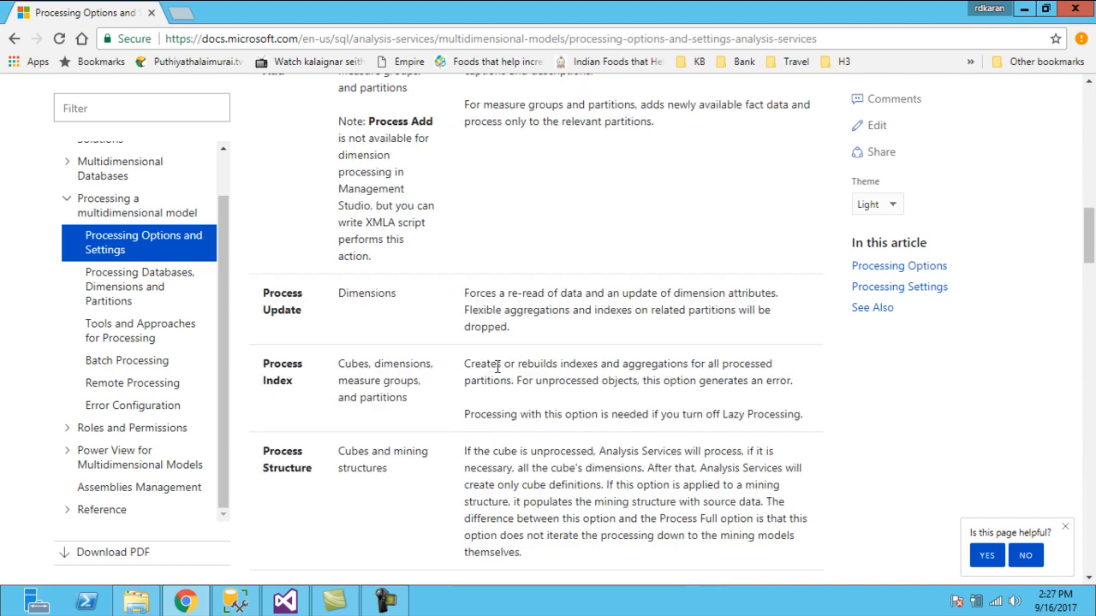
scroll(497, 368, "down", 2)
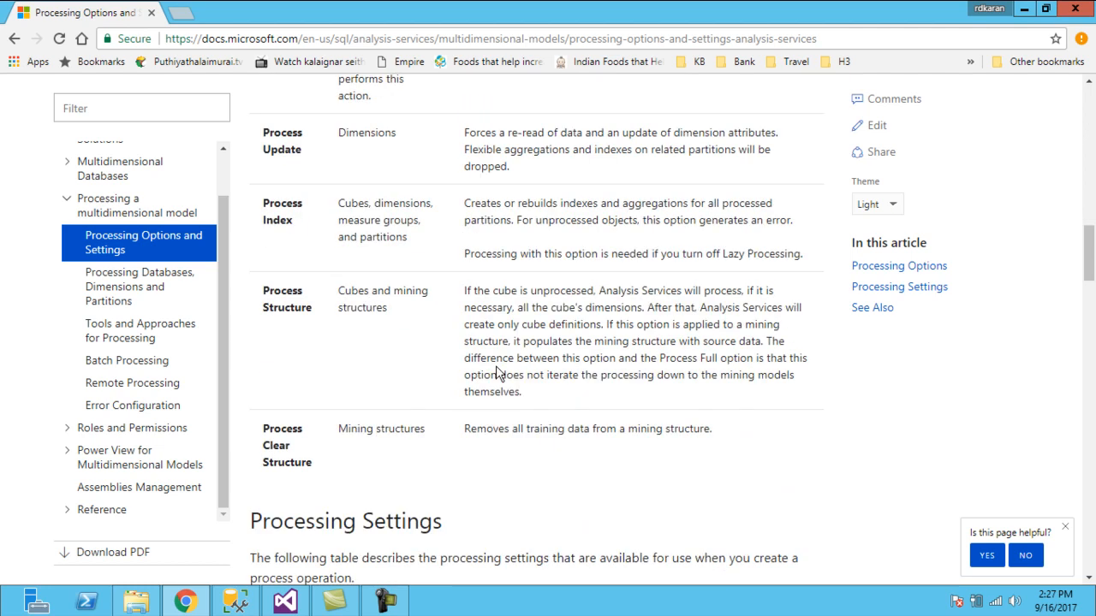
scroll(497, 373, "up", 5)
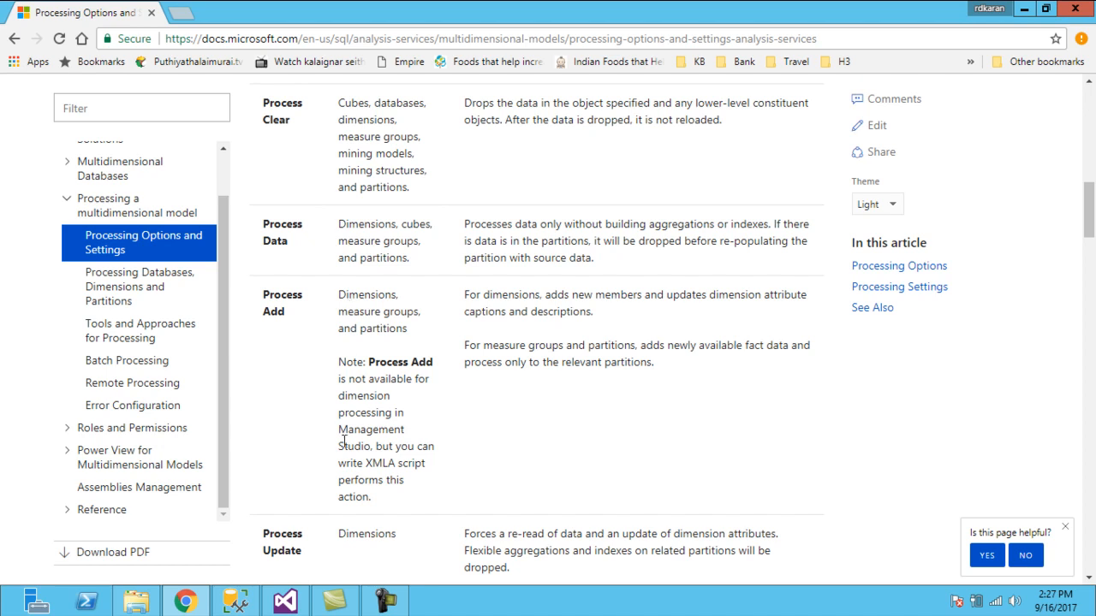
- In Visual Studio, start processing the AdvWorks cube, deploying the project first, overwriting the existing database and entering the impersonation account password
left_click(303, 598)
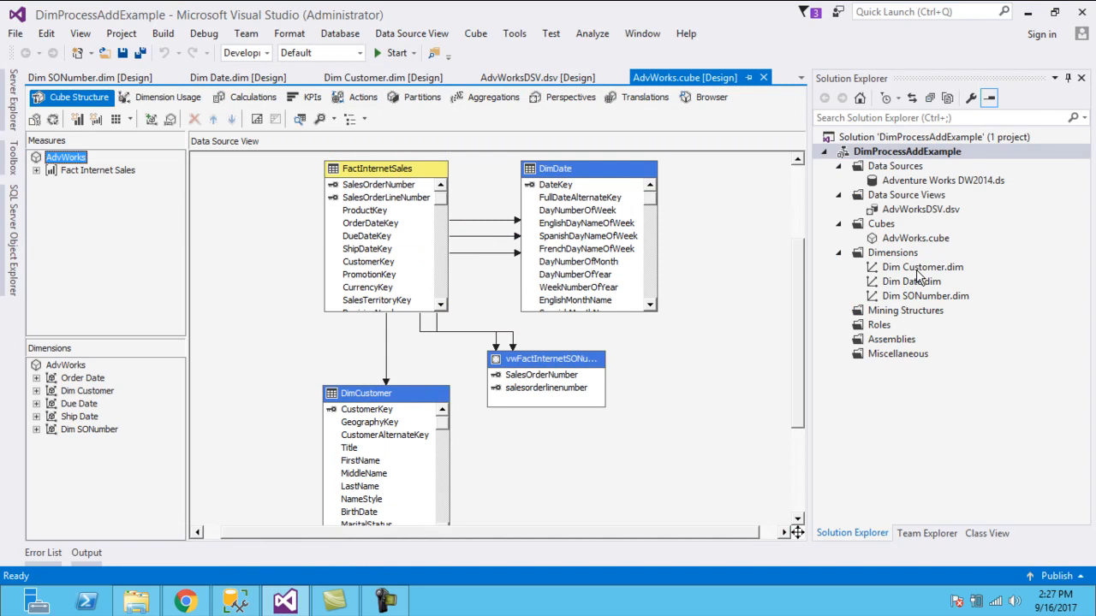
left_click(186, 601)
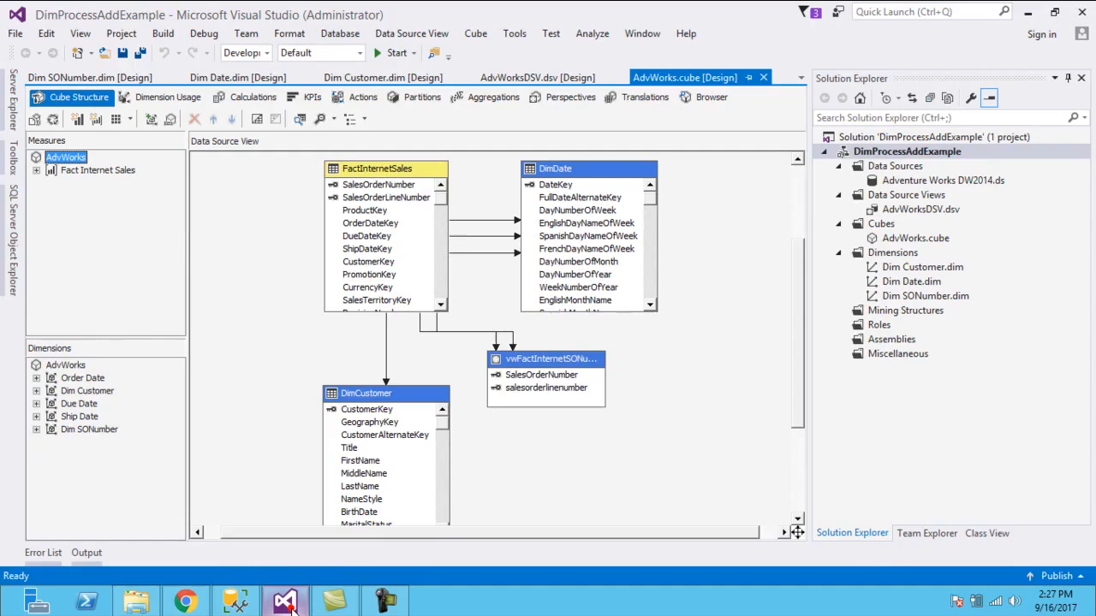
left_click(286, 601)
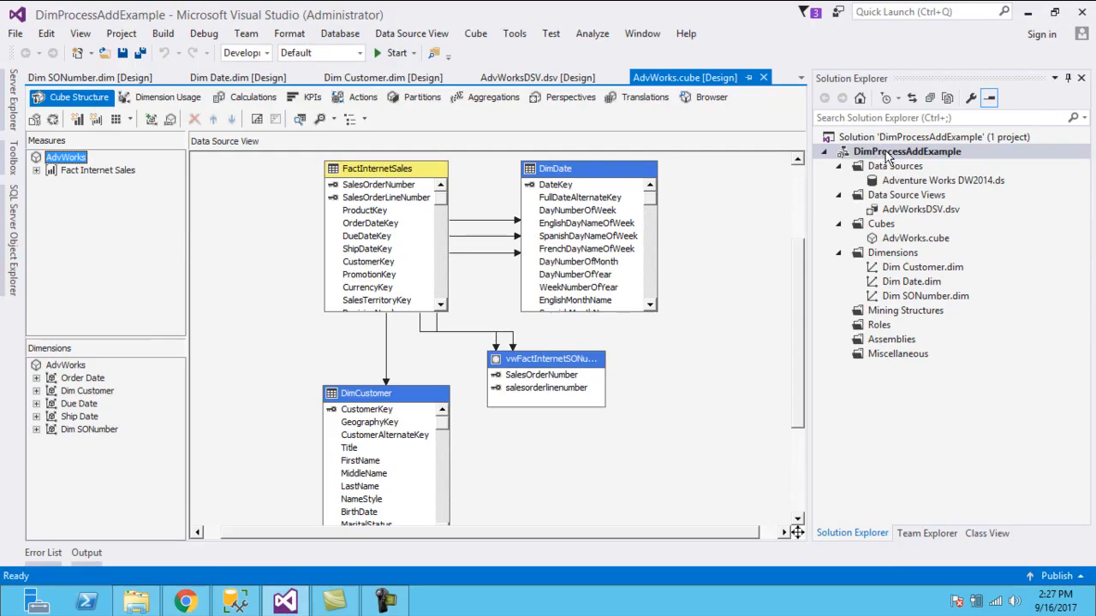
left_click(939, 239)
right_click(937, 238)
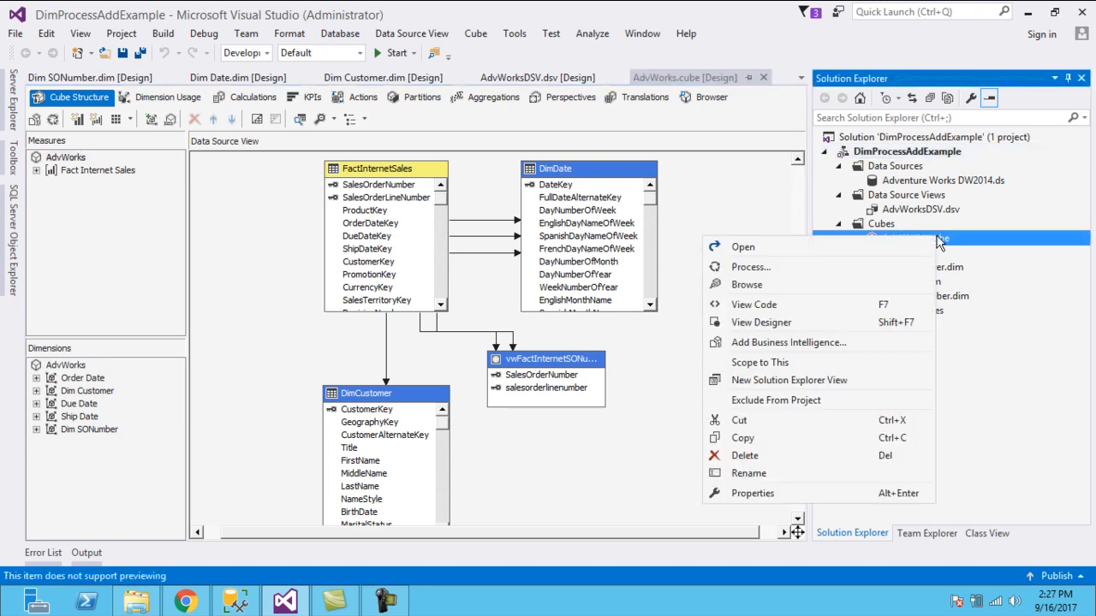
left_click(824, 272)
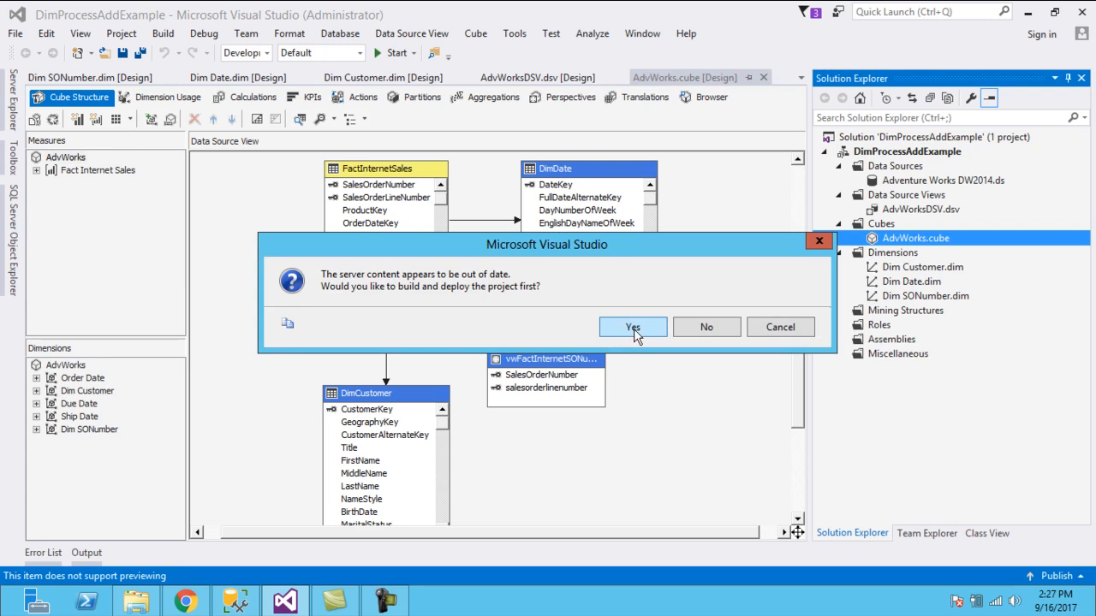
left_click(633, 329)
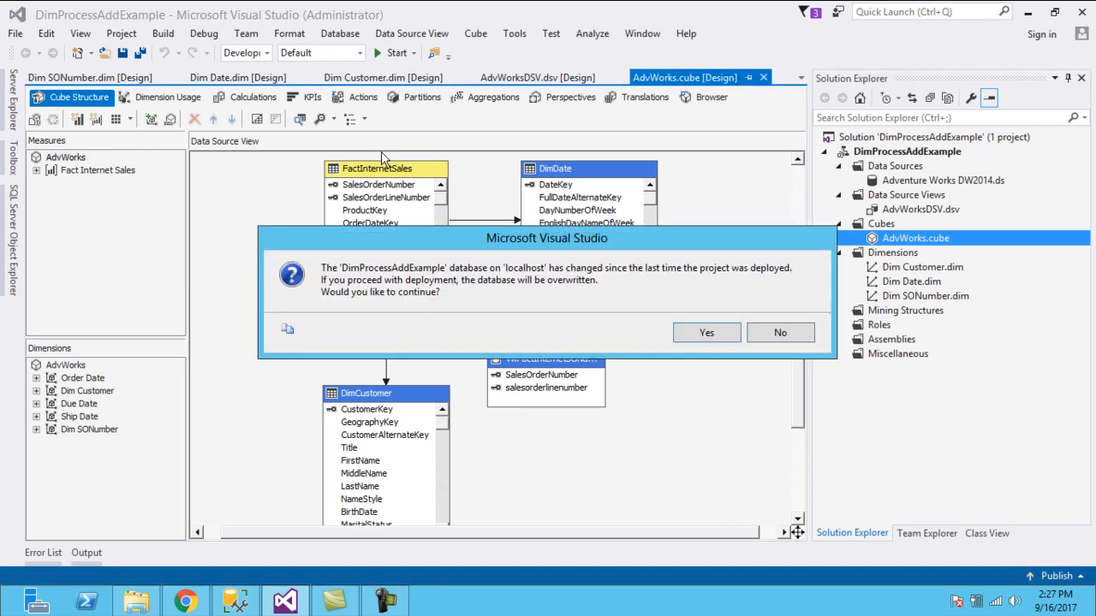
left_click(716, 330)
type("*******")
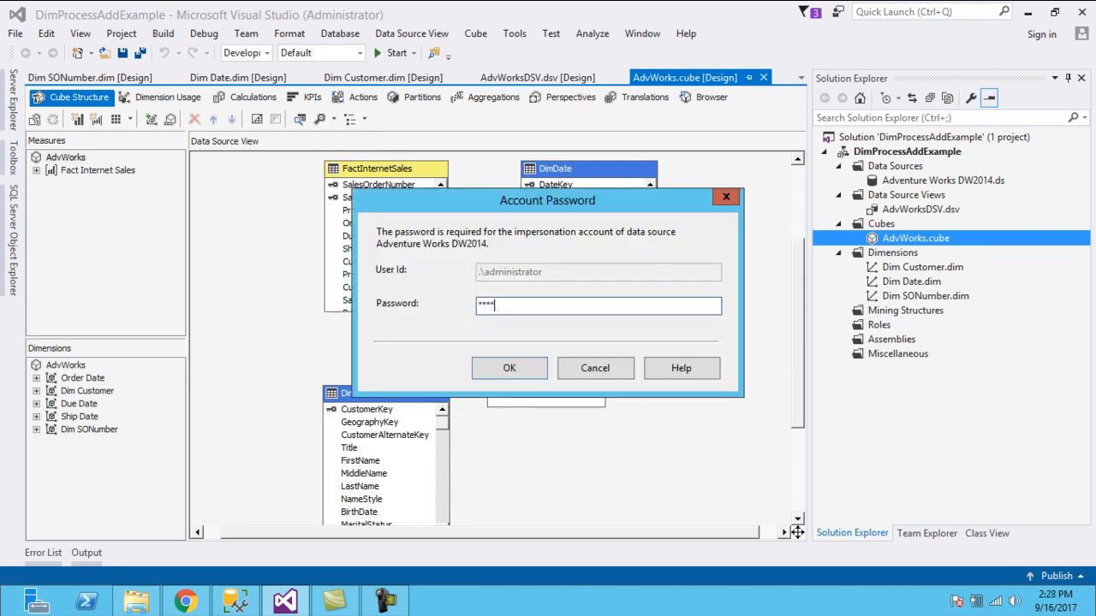
key("Return")
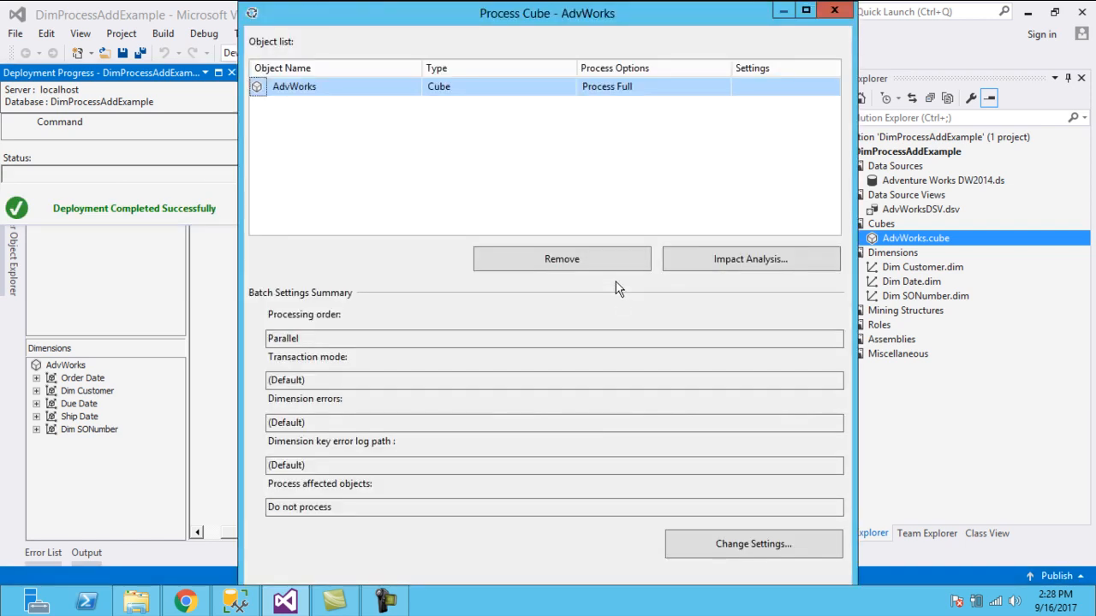
- Examine the process options offered for the AdvWorks cube and close the Process Cube dialog without running it
left_click(725, 91)
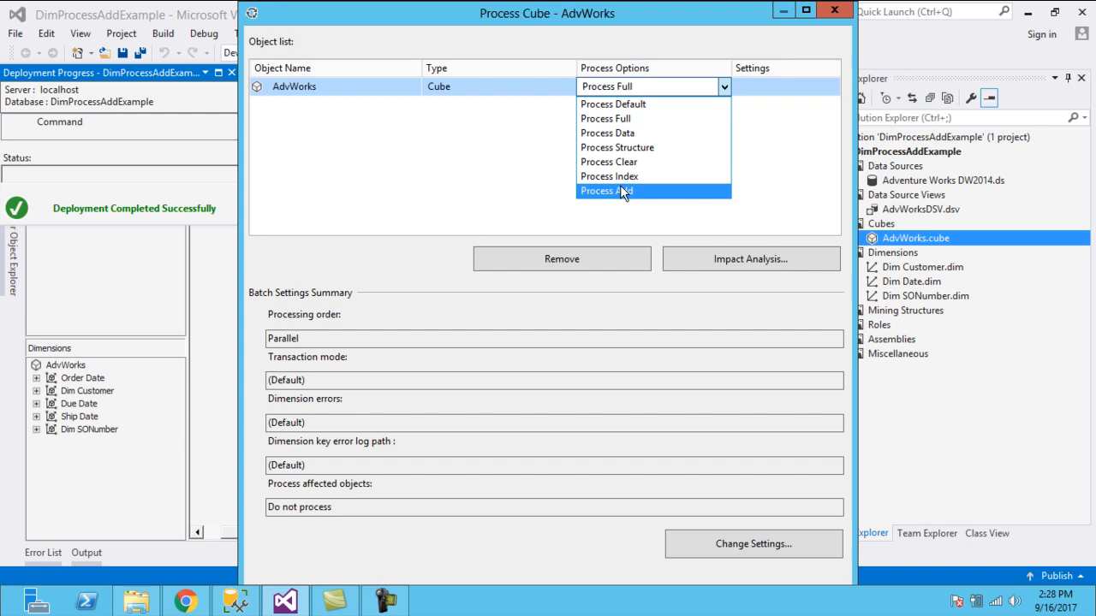
left_click(751, 82)
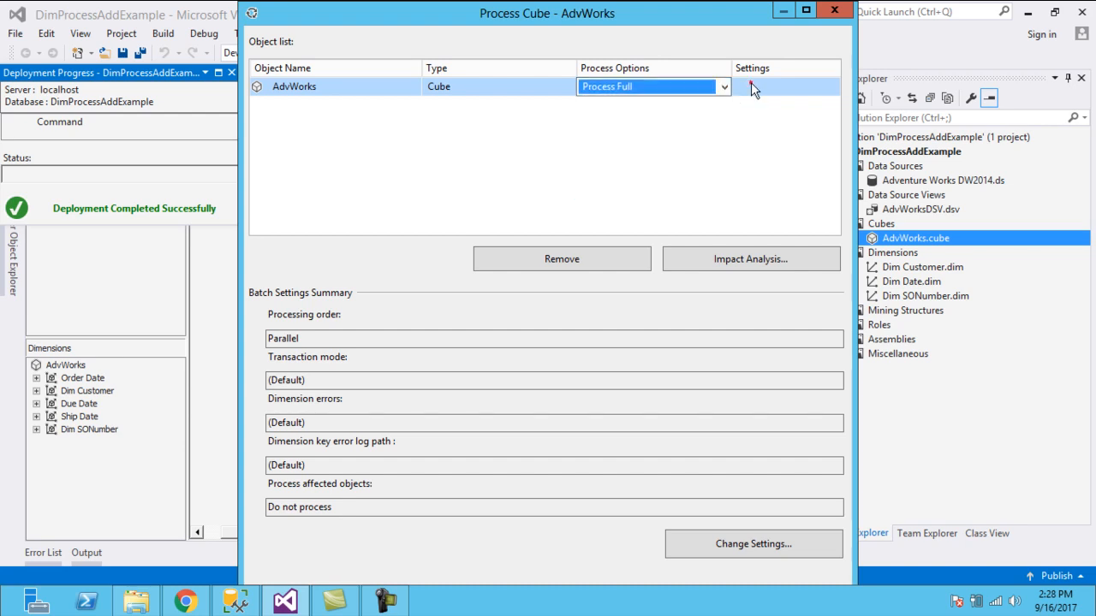
left_click(835, 12)
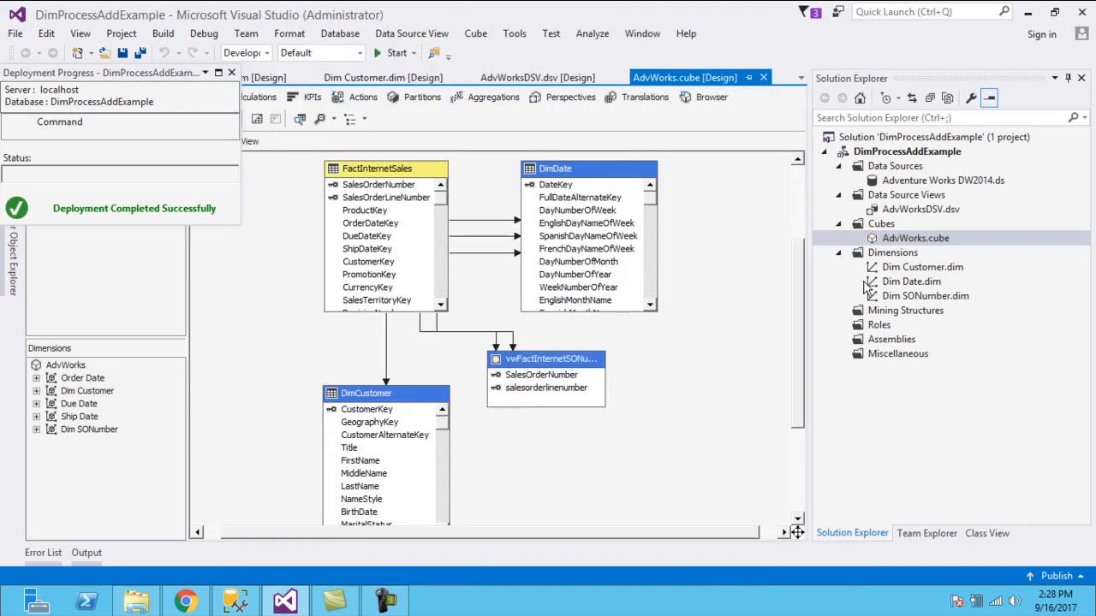
- Open the Process dialog for the Dim Customer dimension and examine its available process options
right_click(912, 272)
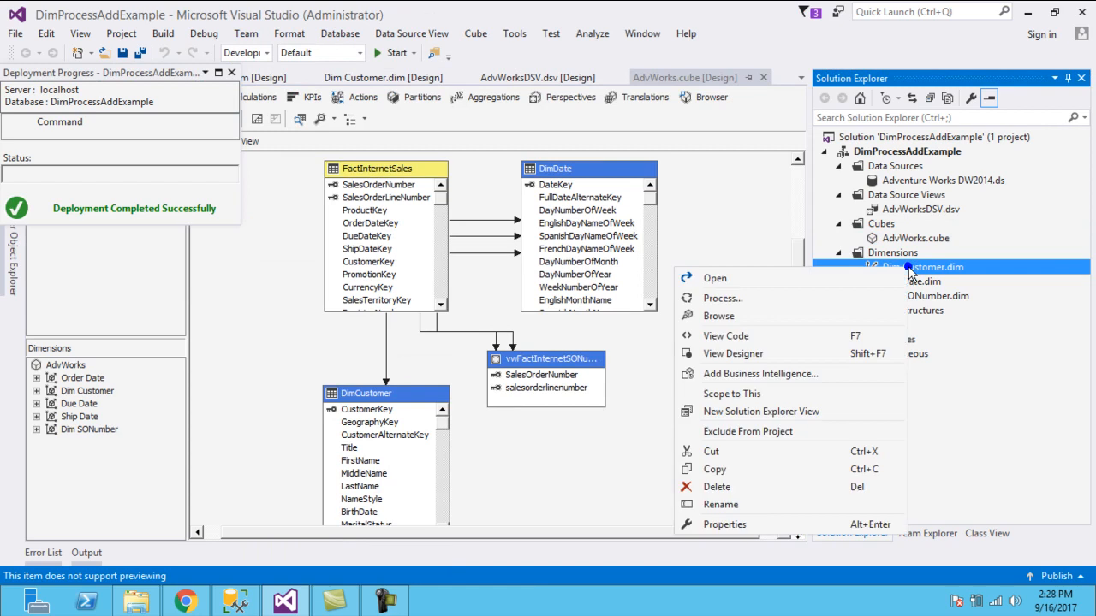
left_click(802, 300)
left_click(724, 87)
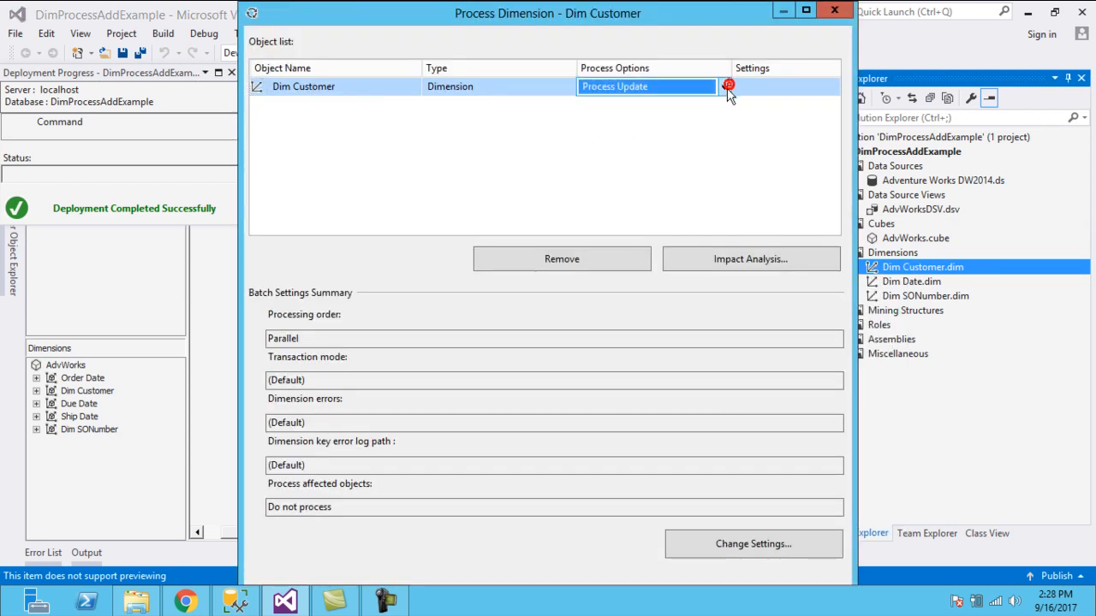
left_click(726, 88)
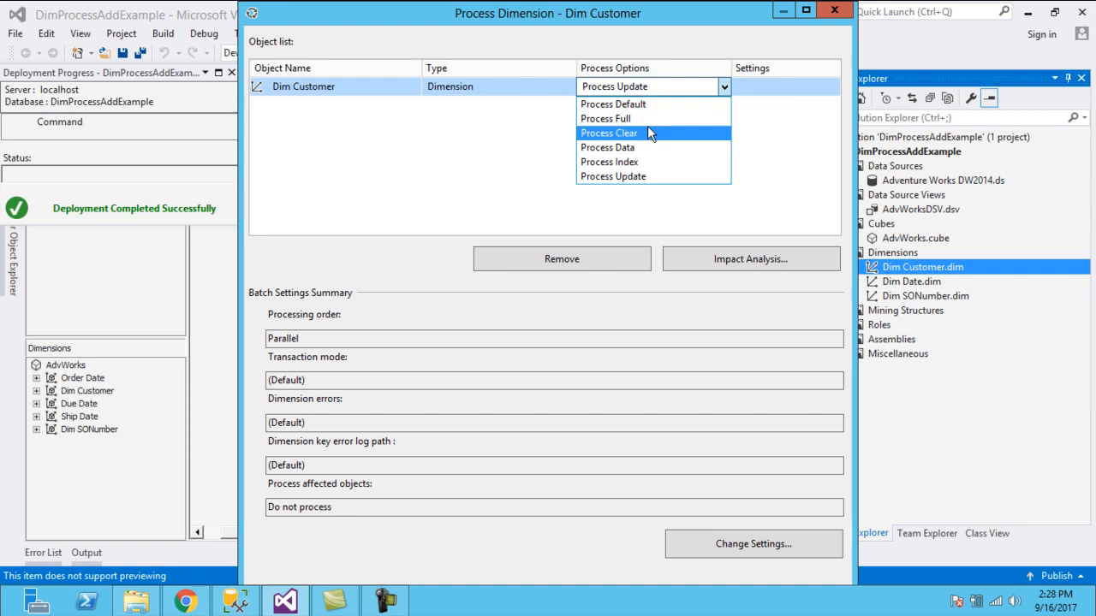
- Switch to SQL Server Management Studio and expand the Dimensions folder of the DimProcessAddExample database
left_click(241, 604)
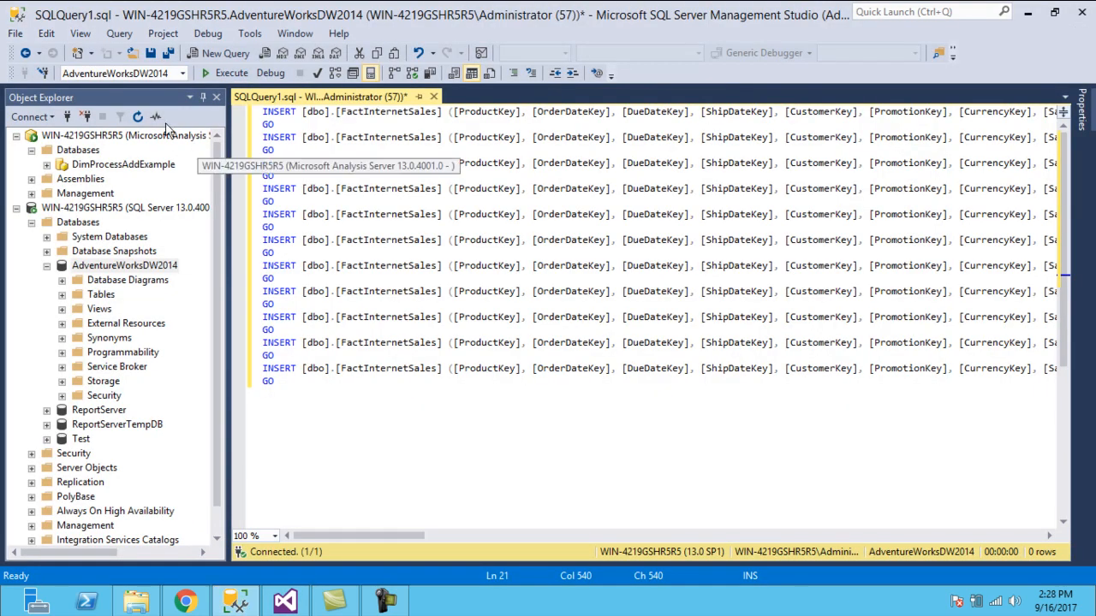
left_click(48, 165)
left_click(47, 166)
left_click(47, 165)
left_click(47, 165)
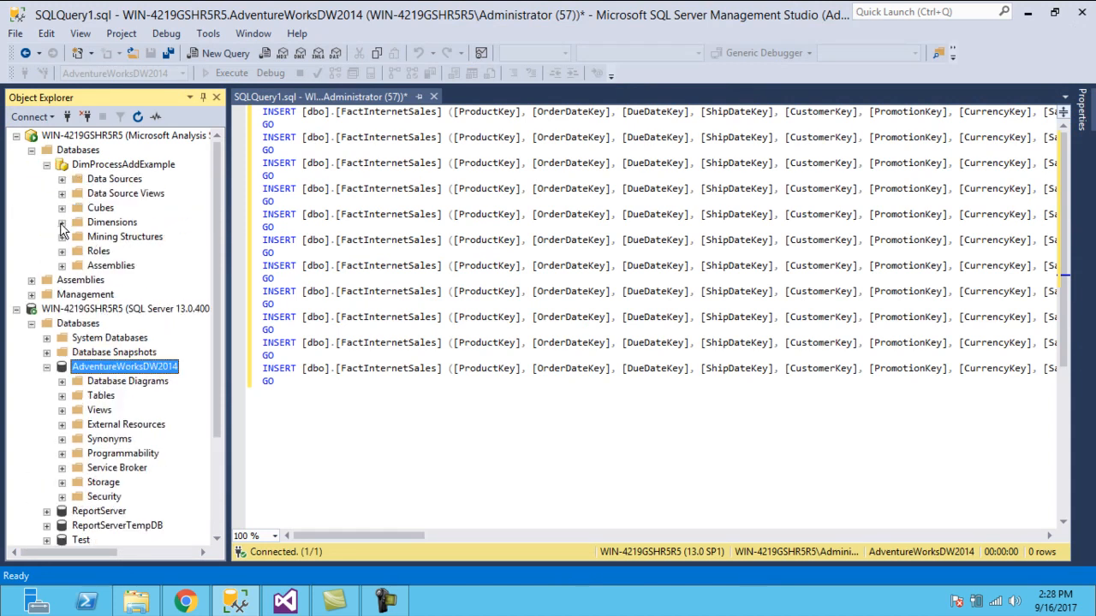
left_click(62, 223)
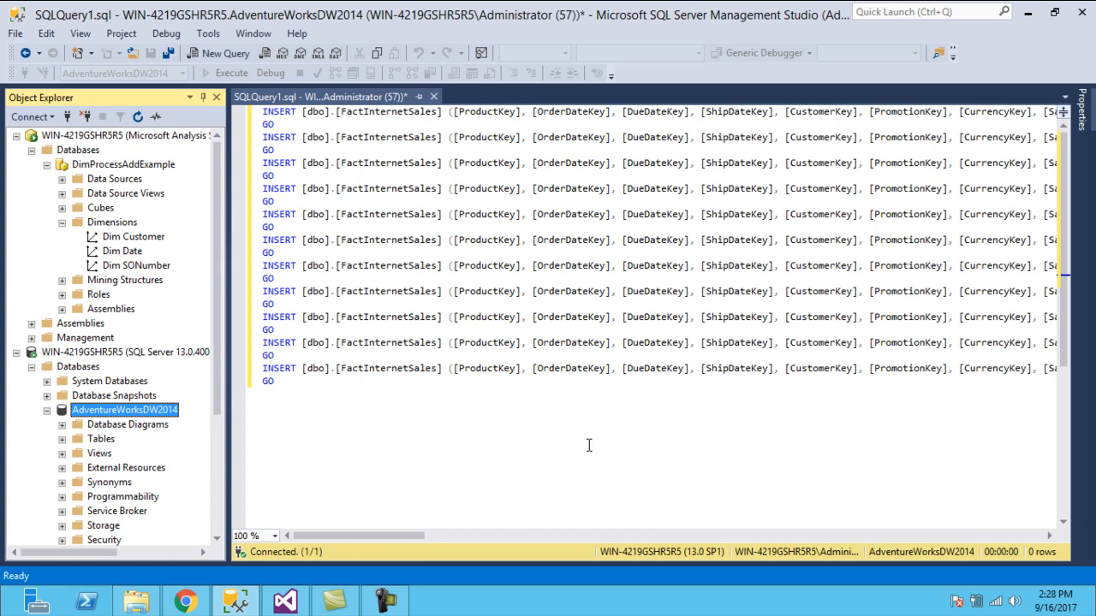
- Recheck the Process Add entry in Chrome, and close the Dim Customer processing dialog in Visual Studio without running it
left_click(186, 602)
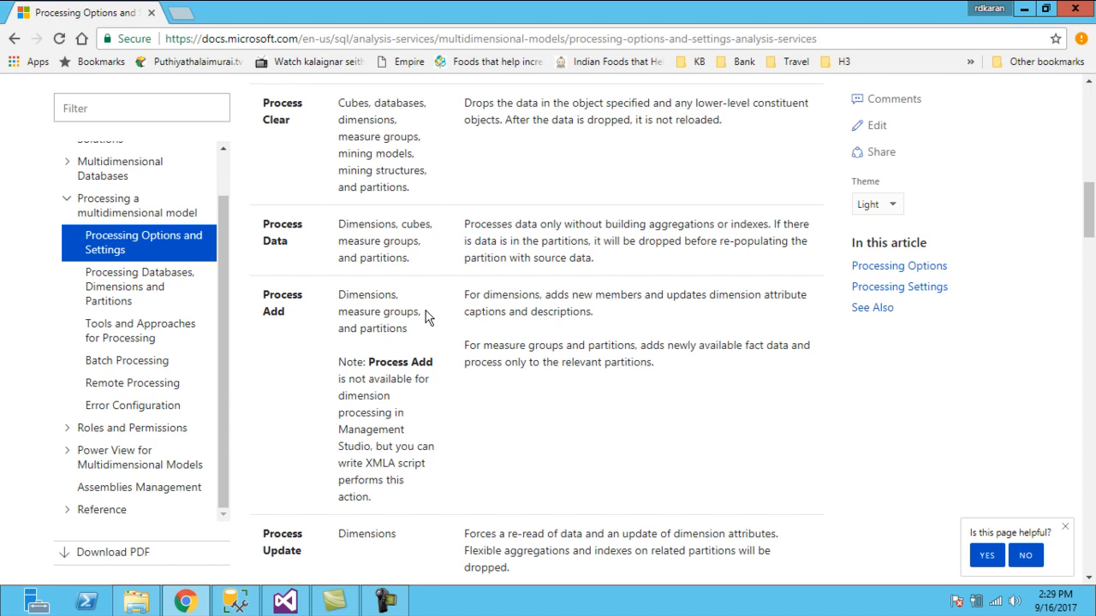
left_click(285, 602)
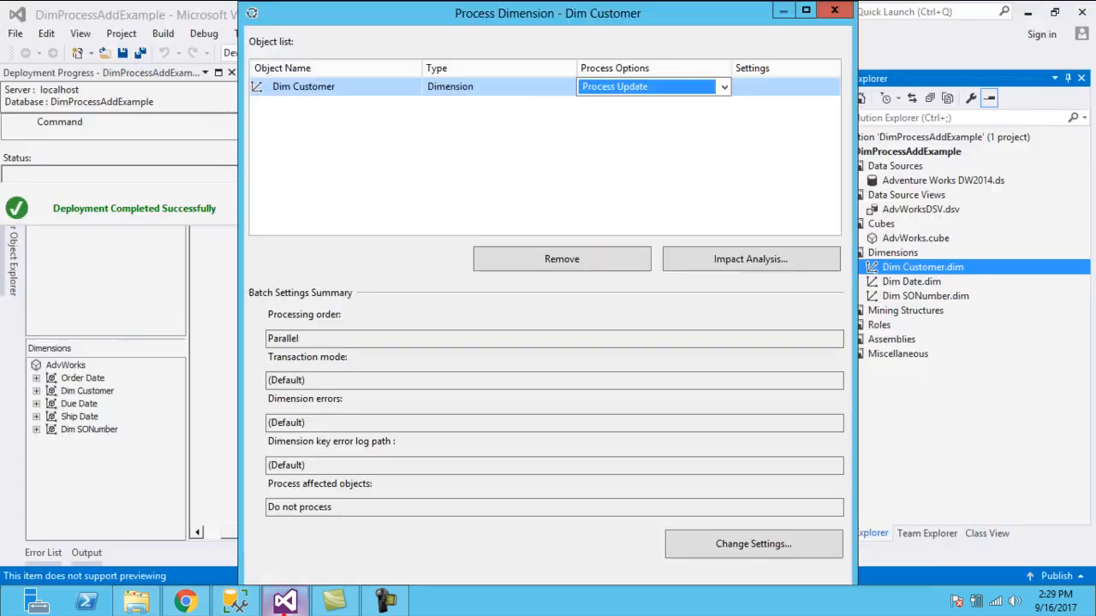
left_click(806, 14)
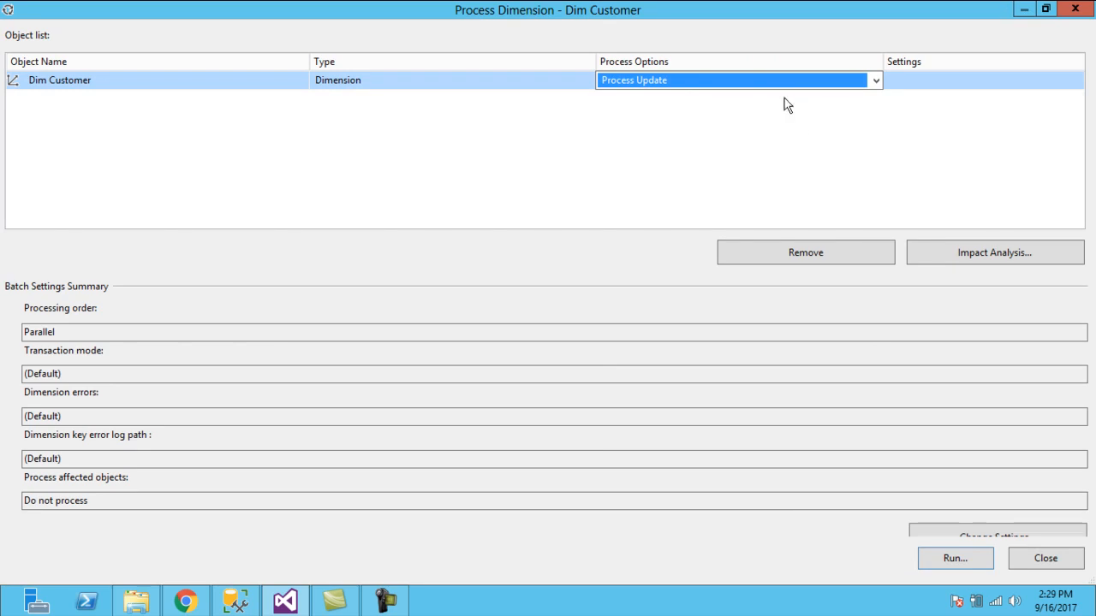
mouse_move(1088, 16)
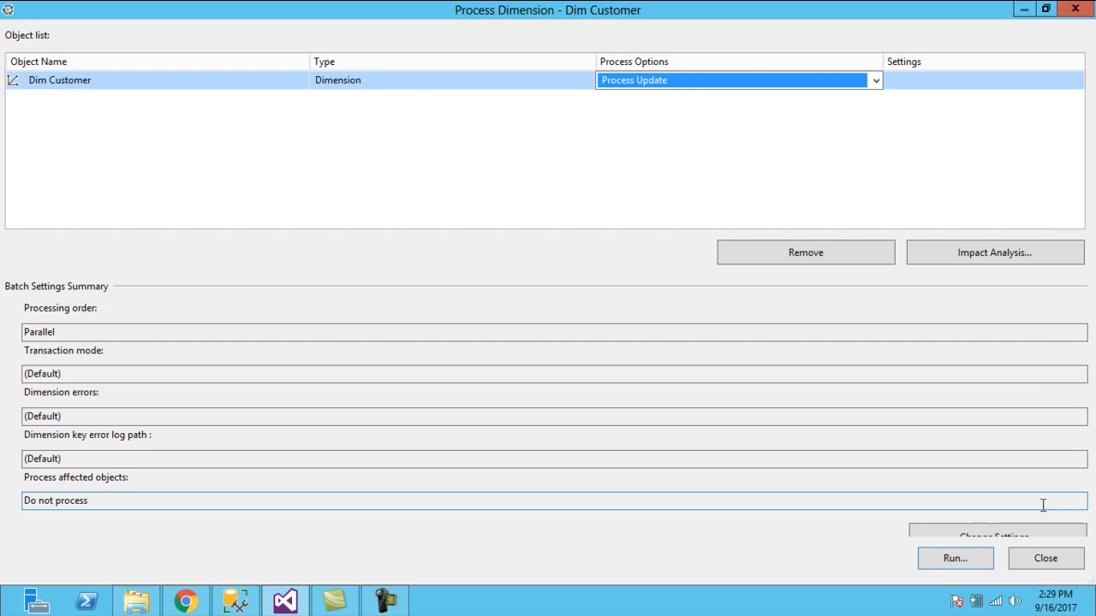
left_click(1075, 8)
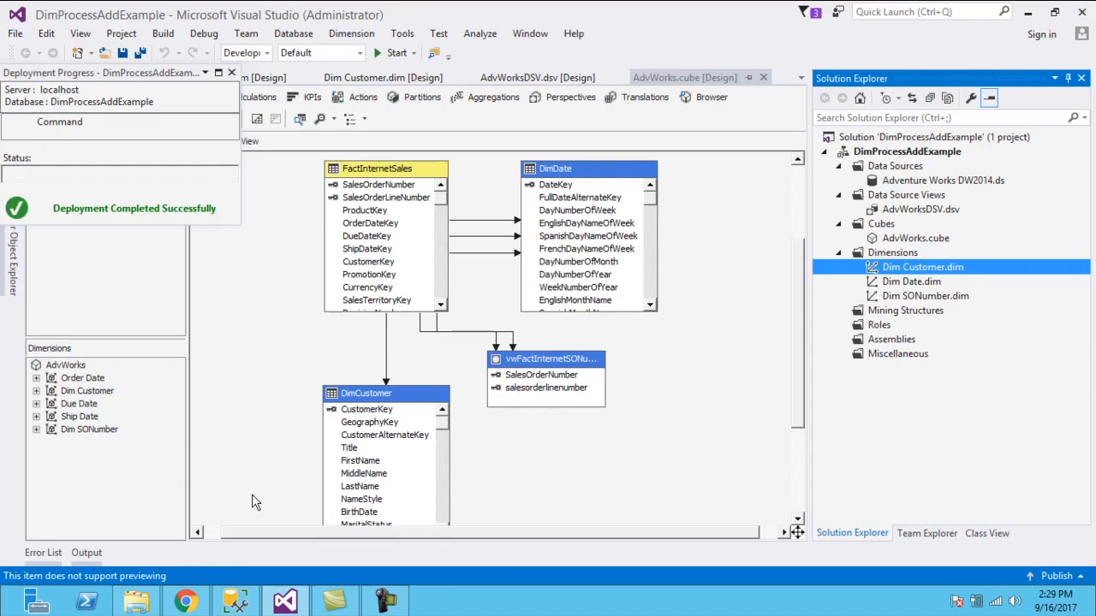
- In Visual Studio, select the Dim SONumber dimension in the project and close the Deployment Progress window
mouse_move(236, 602)
left_click(235, 602)
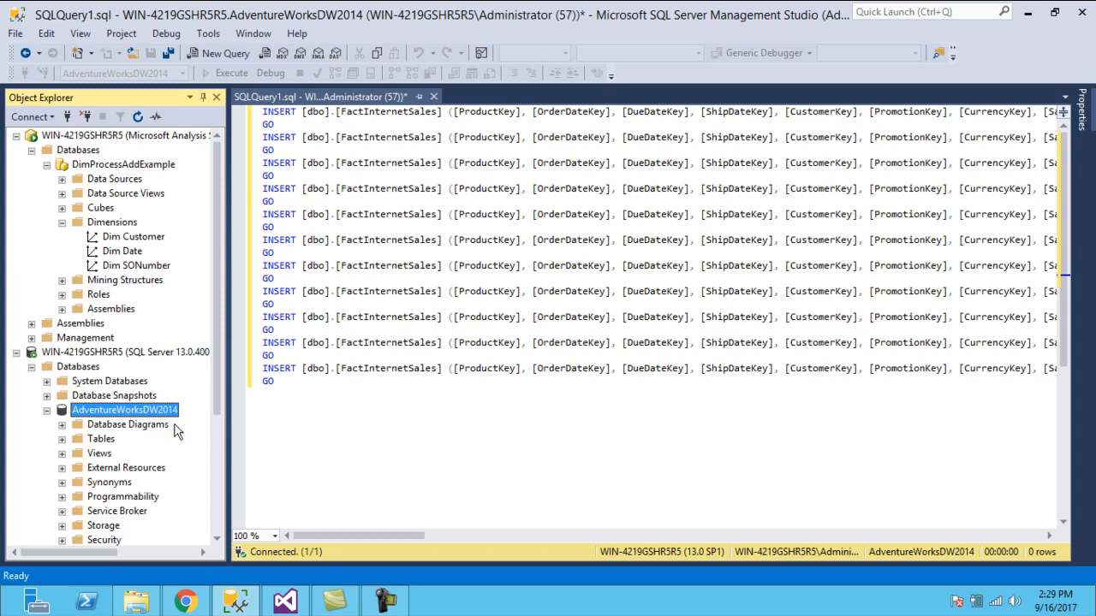
left_click(285, 602)
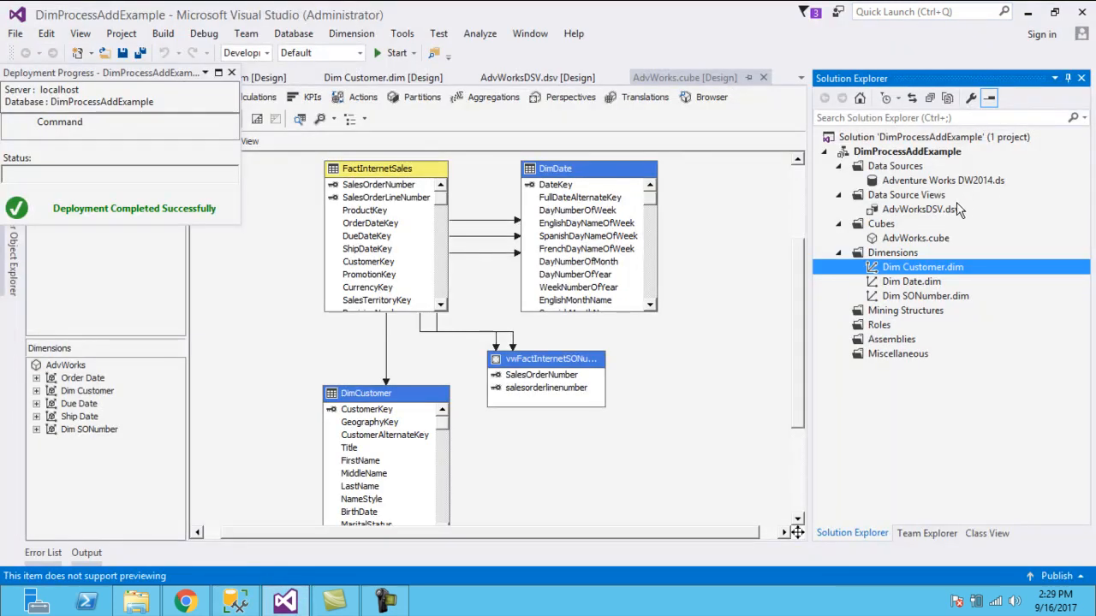
left_click(910, 298)
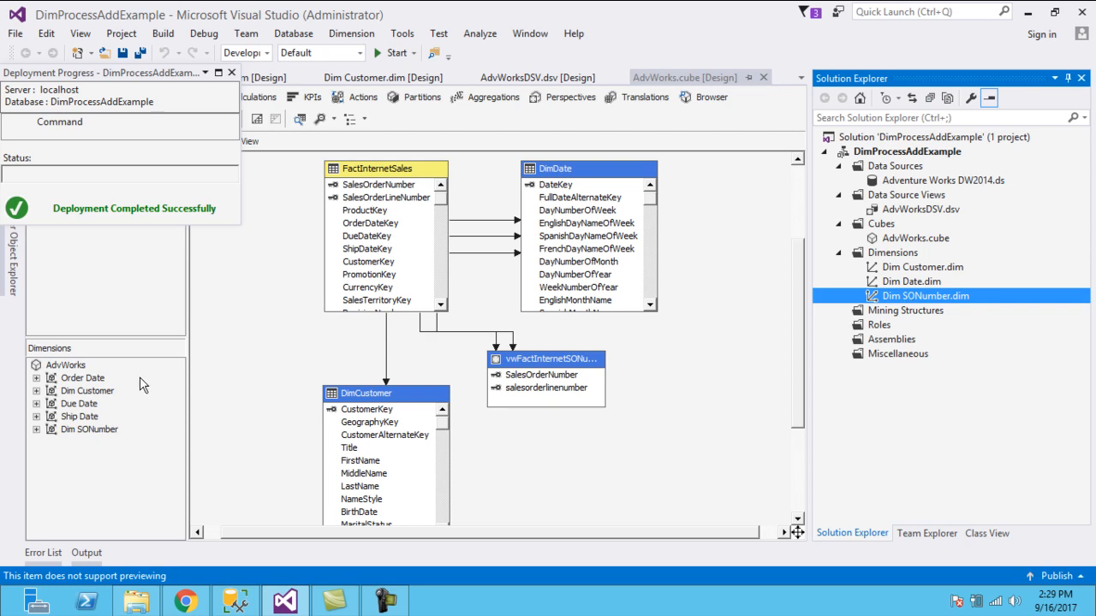
left_click(231, 72)
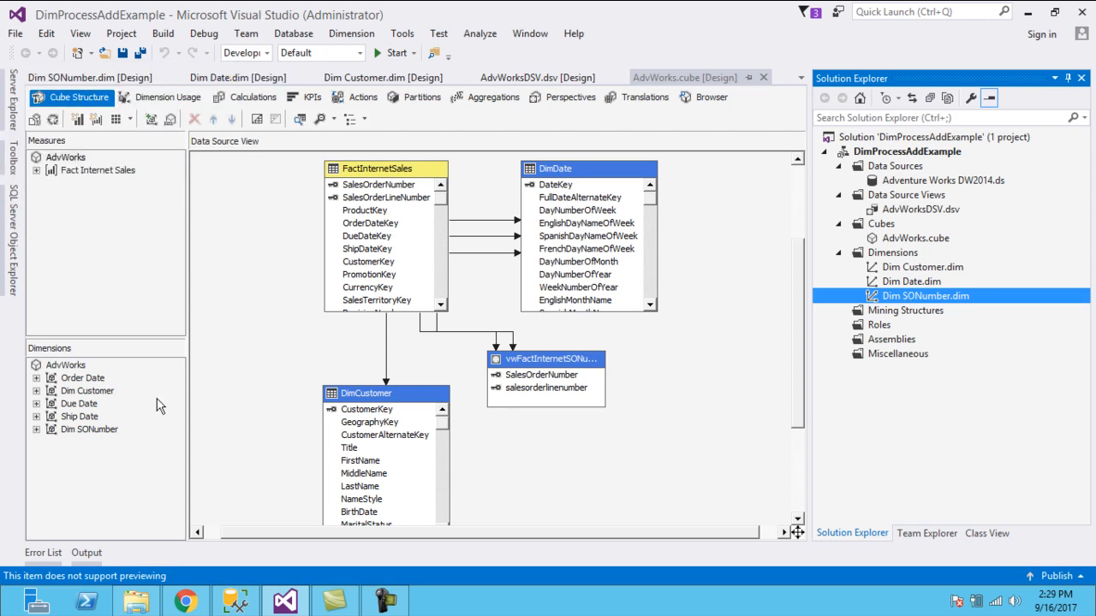
- Expand and select the Dim SONumber dimension in the AdvWorks cube structure
left_click(36, 429)
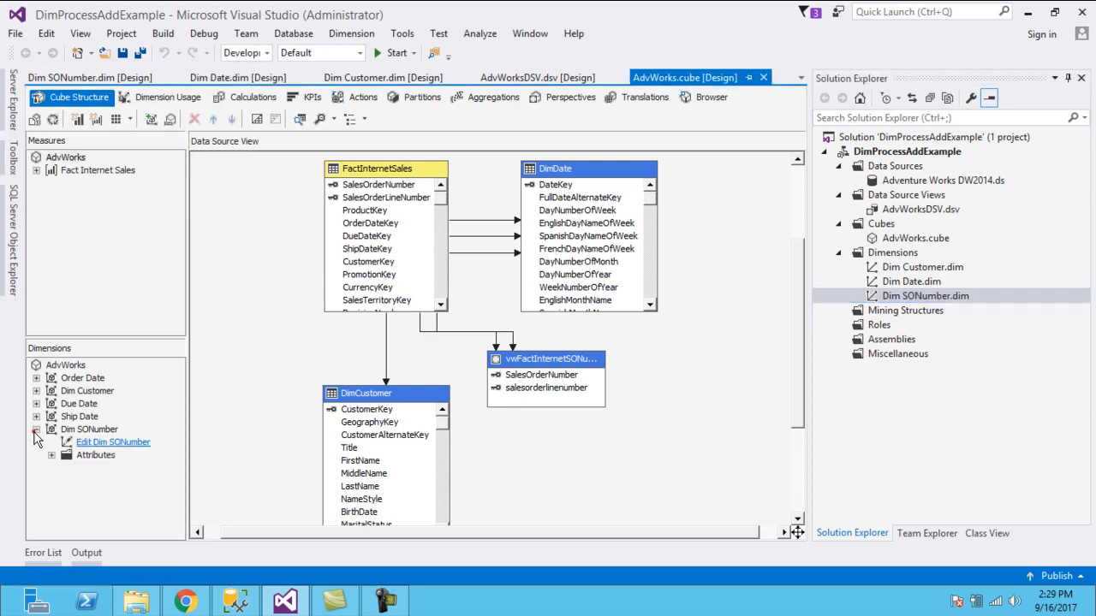
left_click(91, 430)
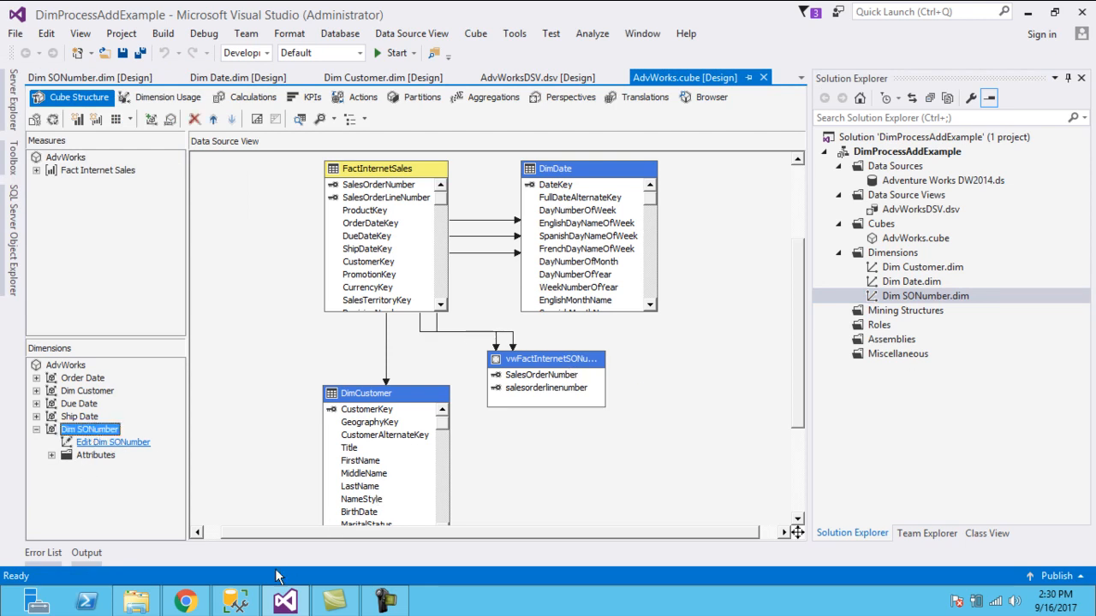
- Switch to SQL Server Management Studio and write "select * from dbo.FactInternetSales" in a new AdventureWorksDW2014 query
left_click(236, 602)
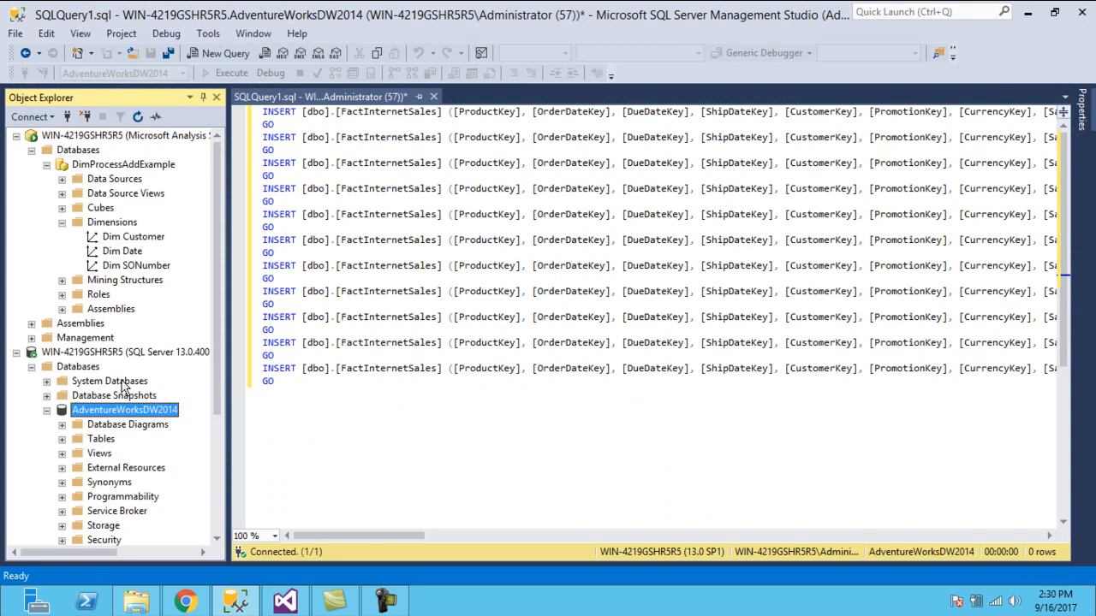
double_click(203, 56)
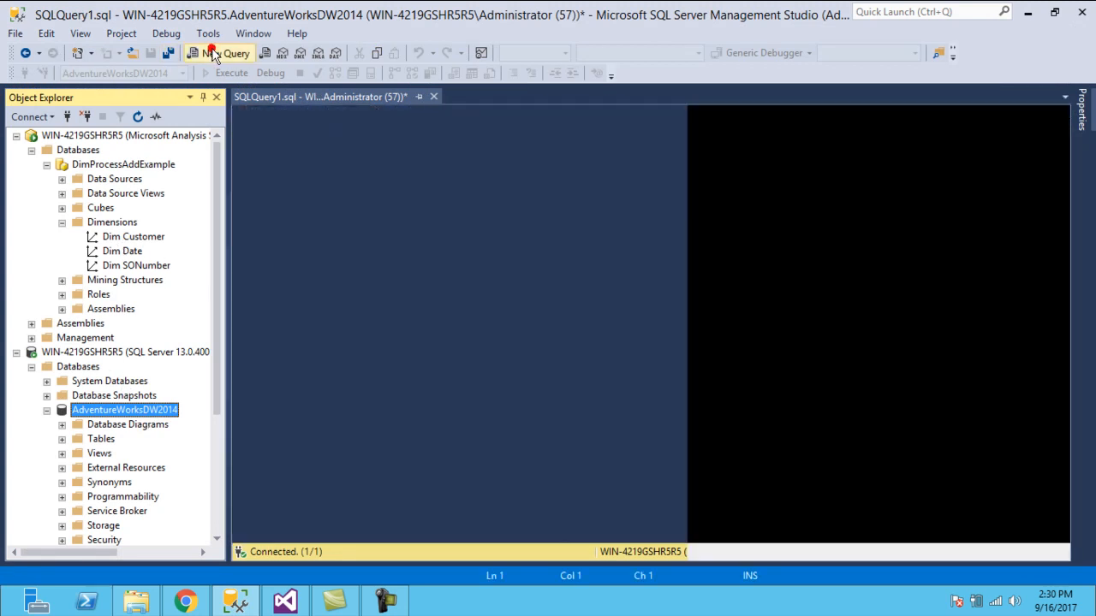
type("select ")
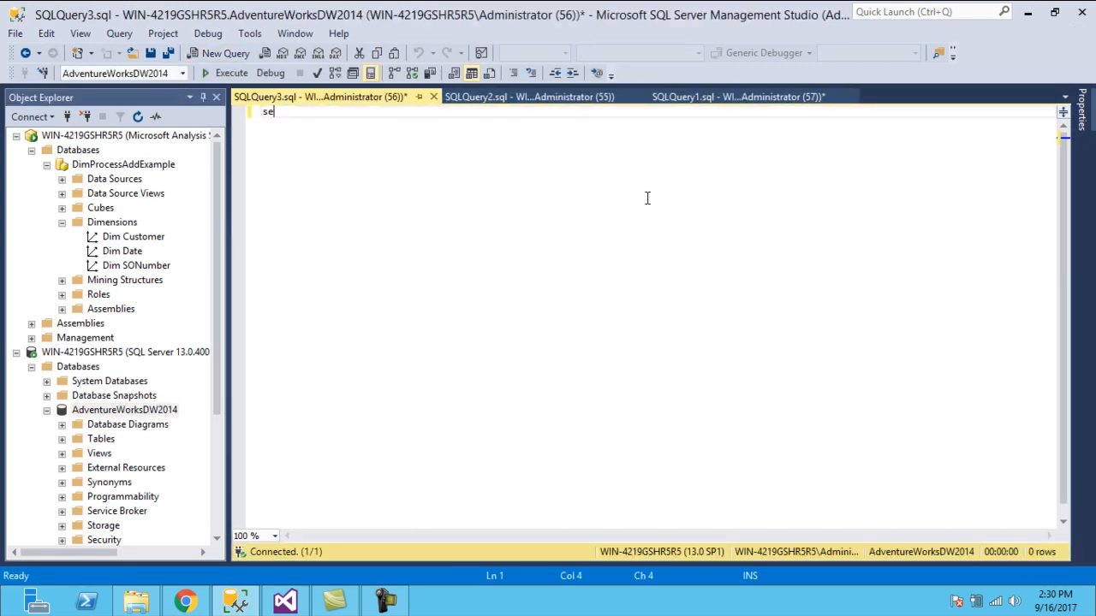
type("* from dbo.fc")
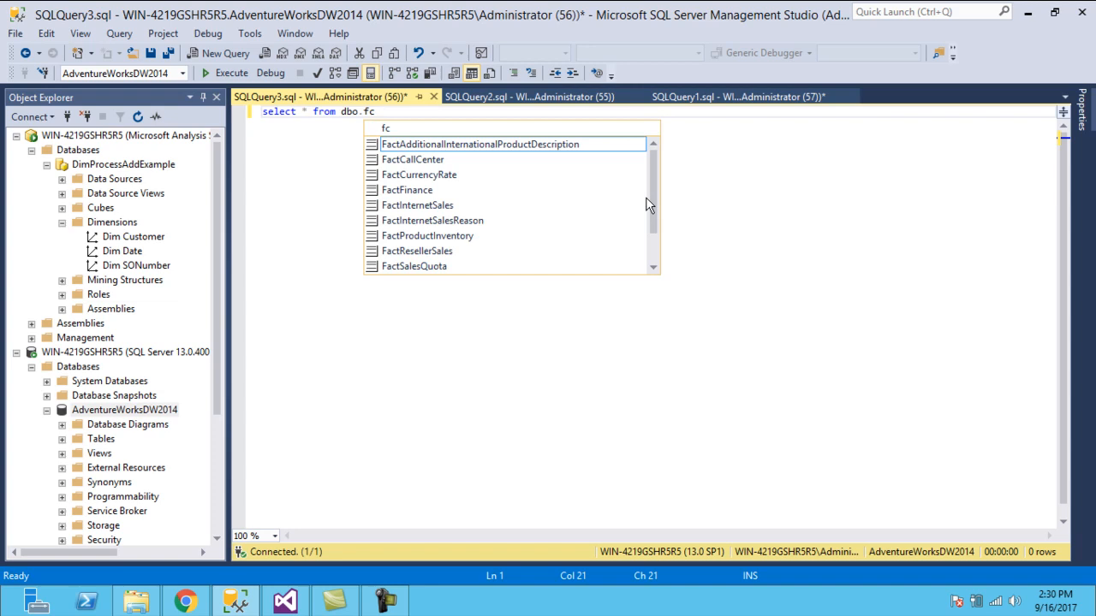
key("BackSpace")
type("ac")
type("tintern")
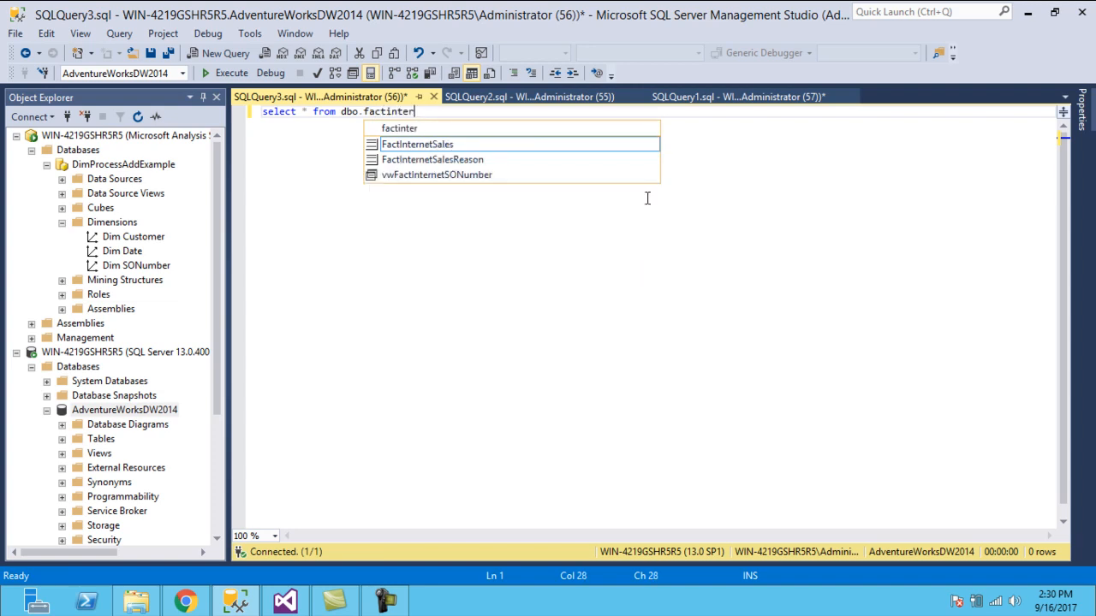
key("Tab")
key("Home")
key("Right")
key("Right")
key("Right")
key("Right")
key("Right")
key("Right")
type("sonumb")
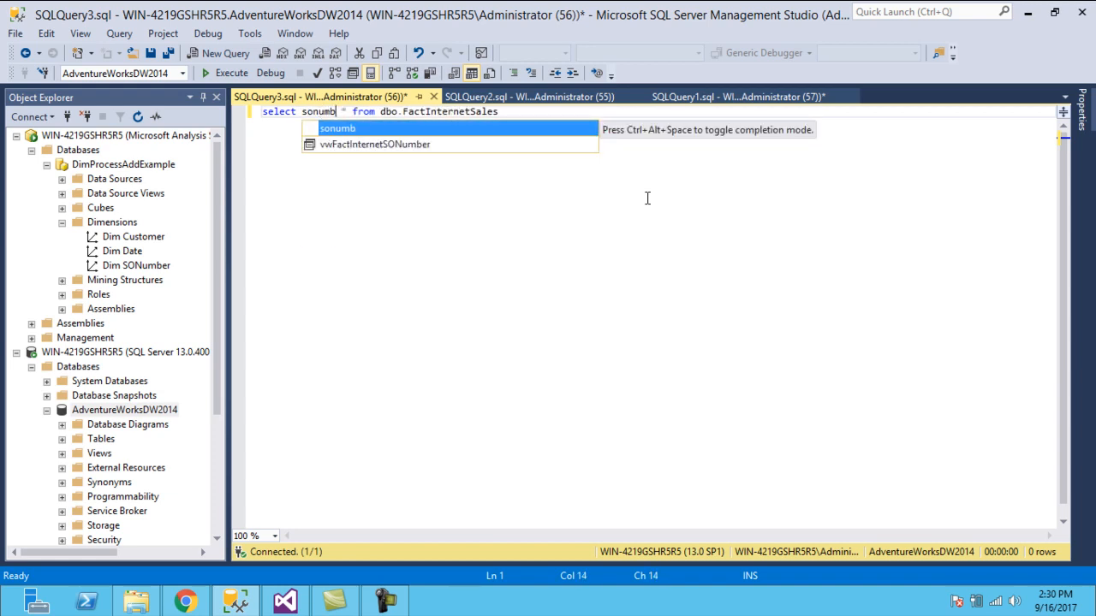
key("BackSpace")
key("BackSpace")
key("BackSpace")
key("BackSpace")
key("BackSpace")
key("BackSpace")
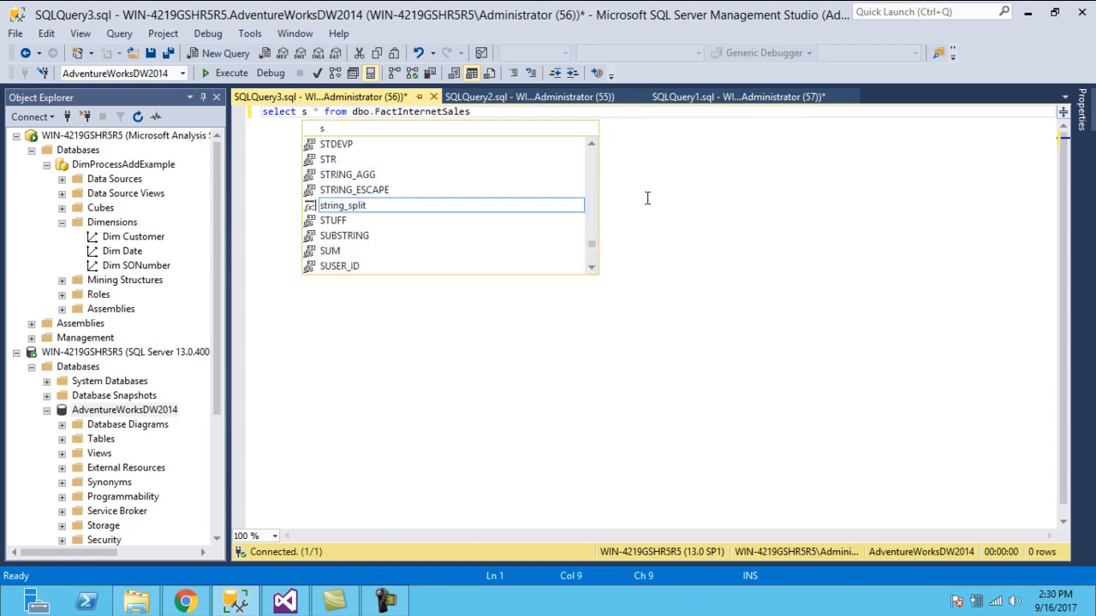
- Limit the FactInternetSales query to the top 10 rows and execute it
type("top 10")
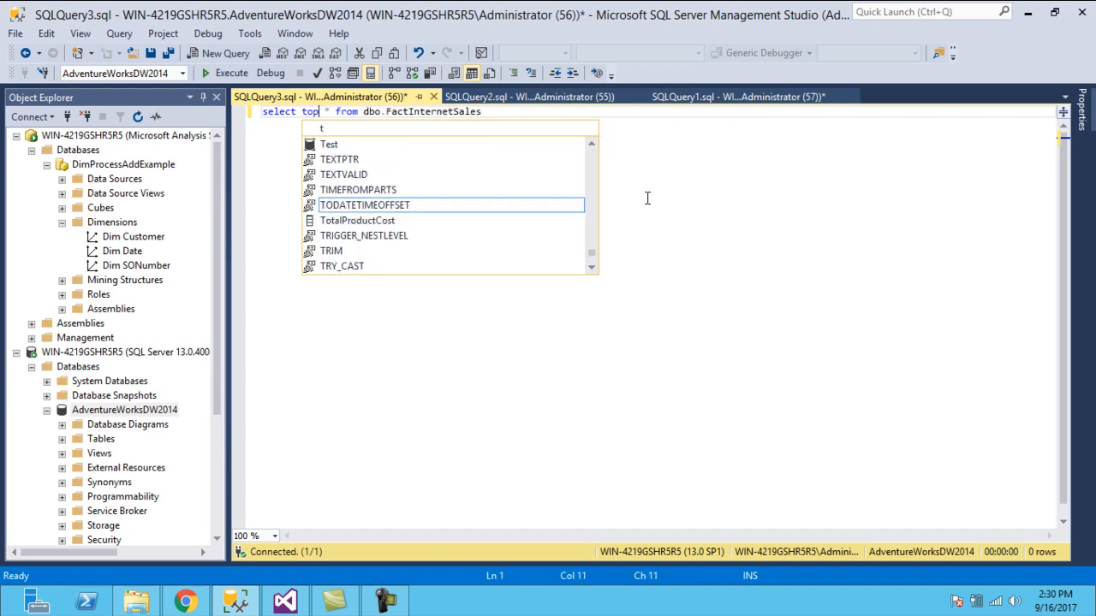
key("F5")
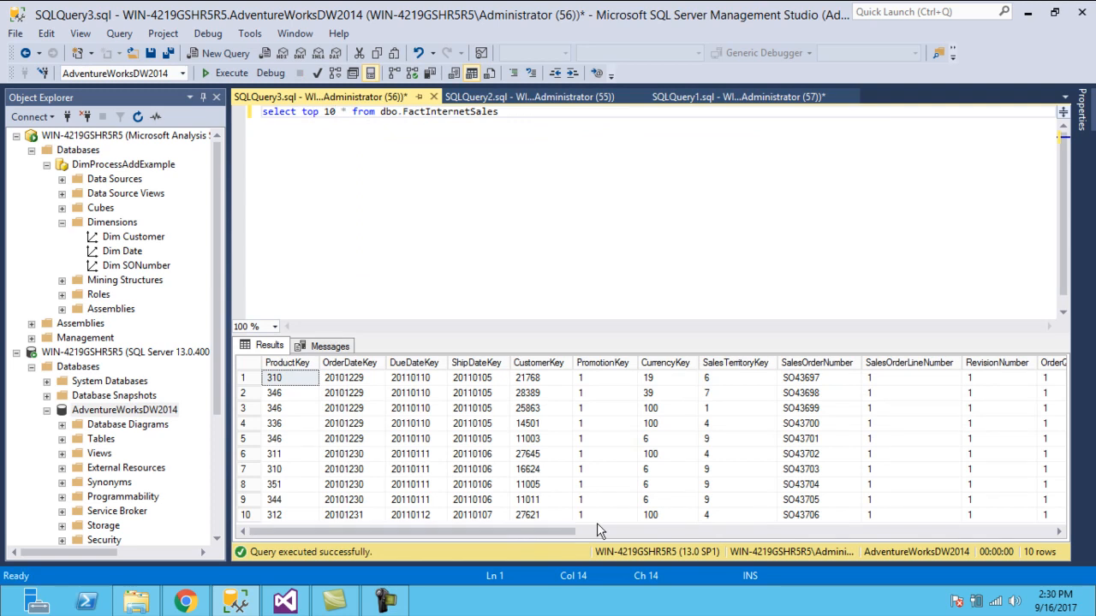
- Select the SalesOrderNumber column in the query results and examine it alongside the neighbouring order columns
left_click(846, 365)
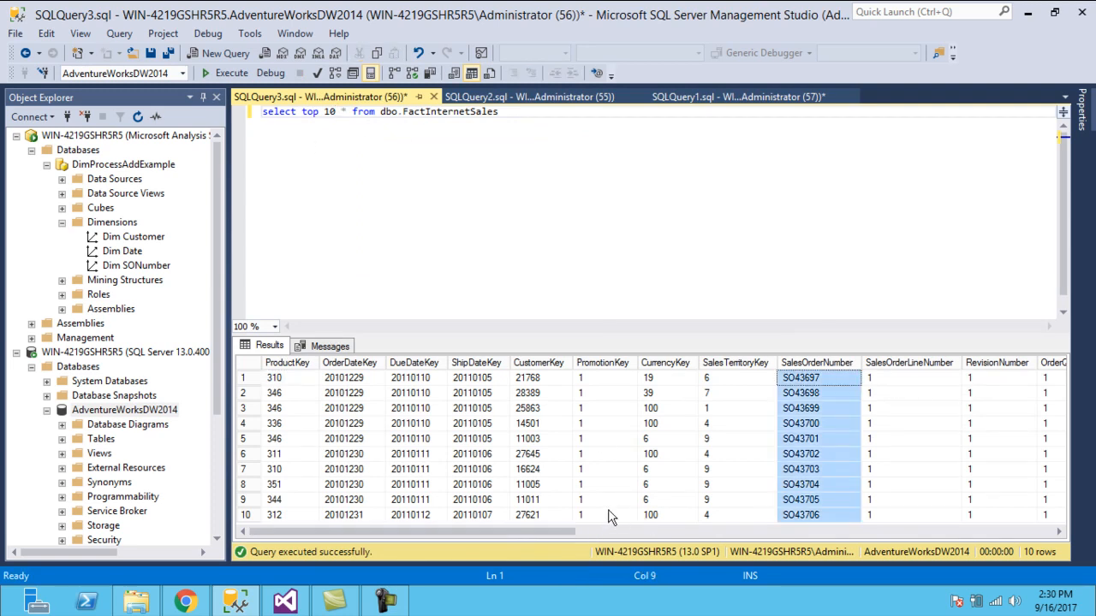
left_click_drag(566, 532, 647, 536)
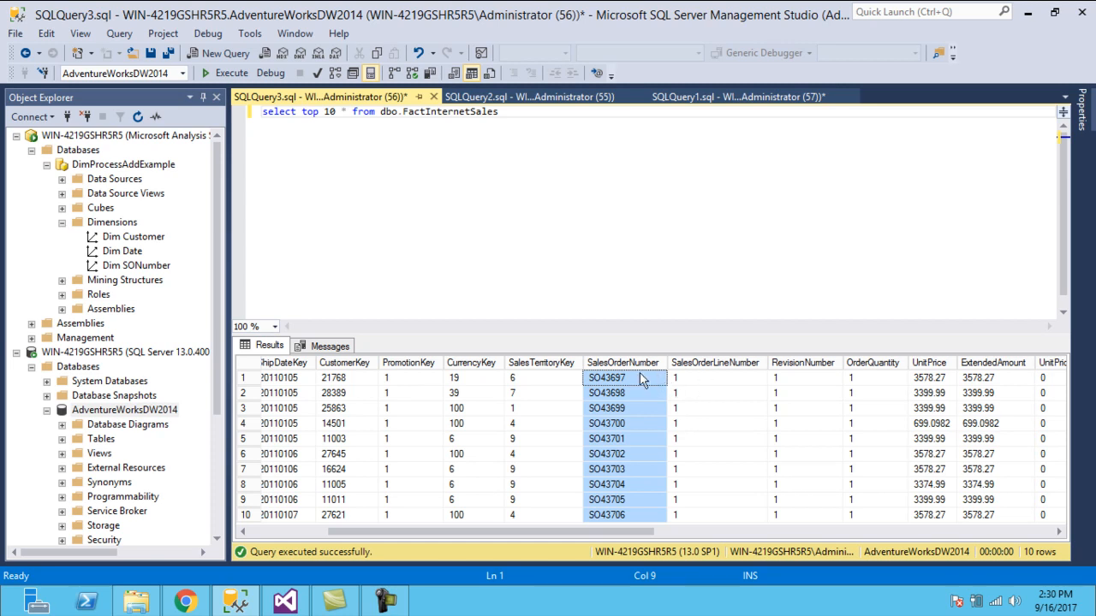
left_click_drag(650, 532, 685, 533)
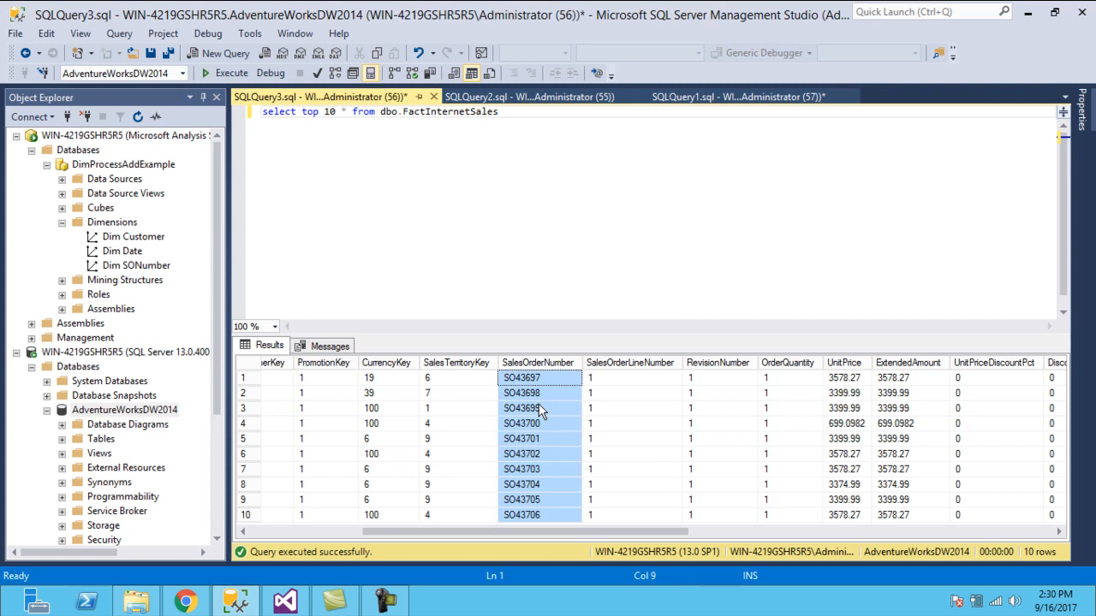
- Compare the Dim SONumber dimension in Visual Studio with the FactInternetSales results in SQL Server Management Studio, ending in Visual Studio
left_click(286, 602)
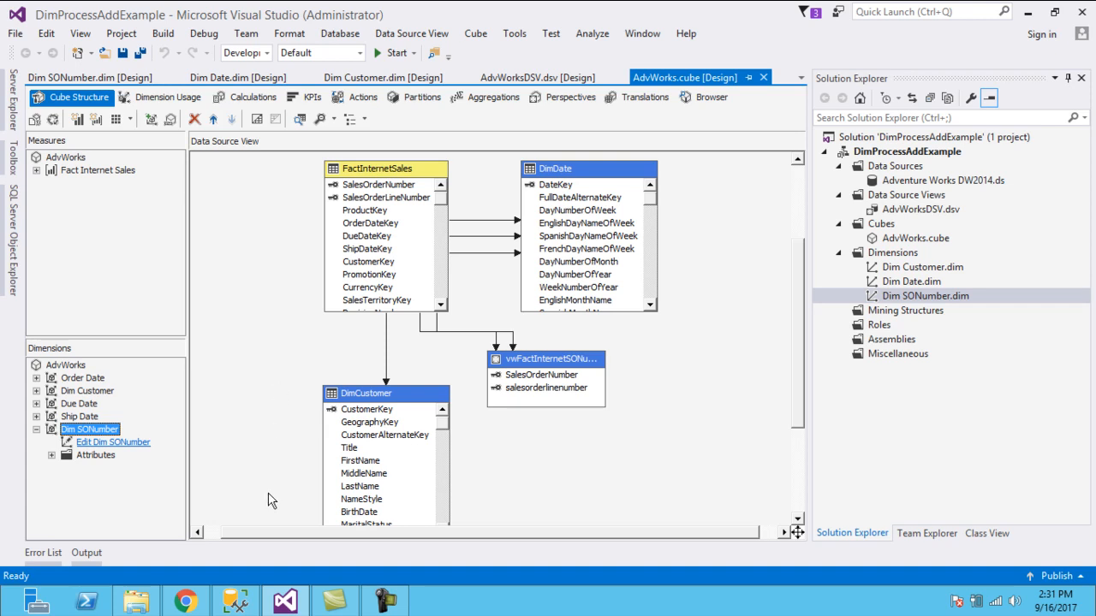
left_click(236, 602)
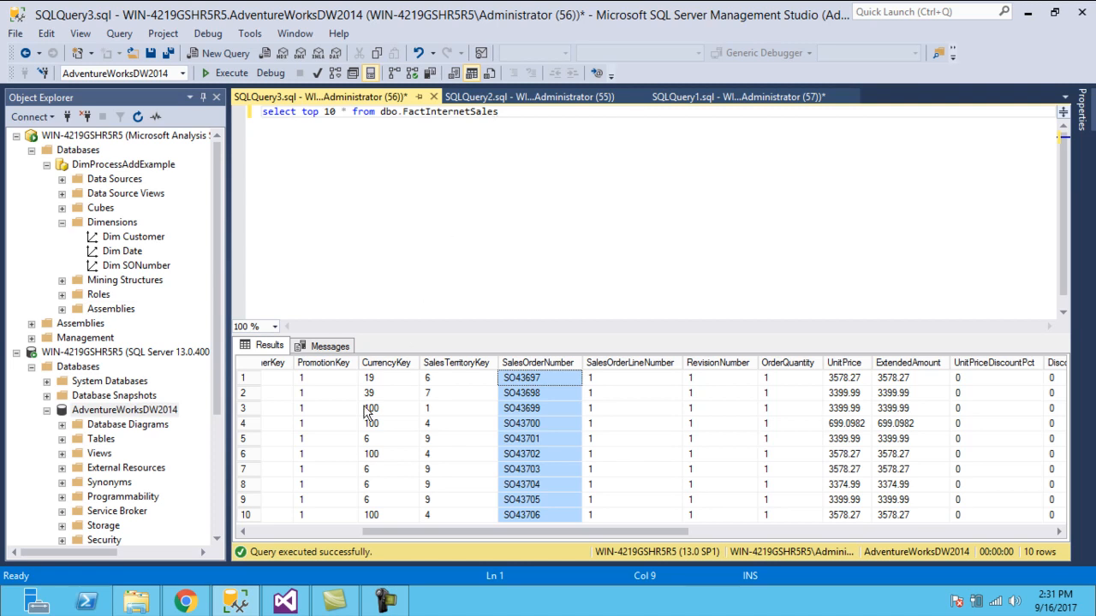
left_click(285, 602)
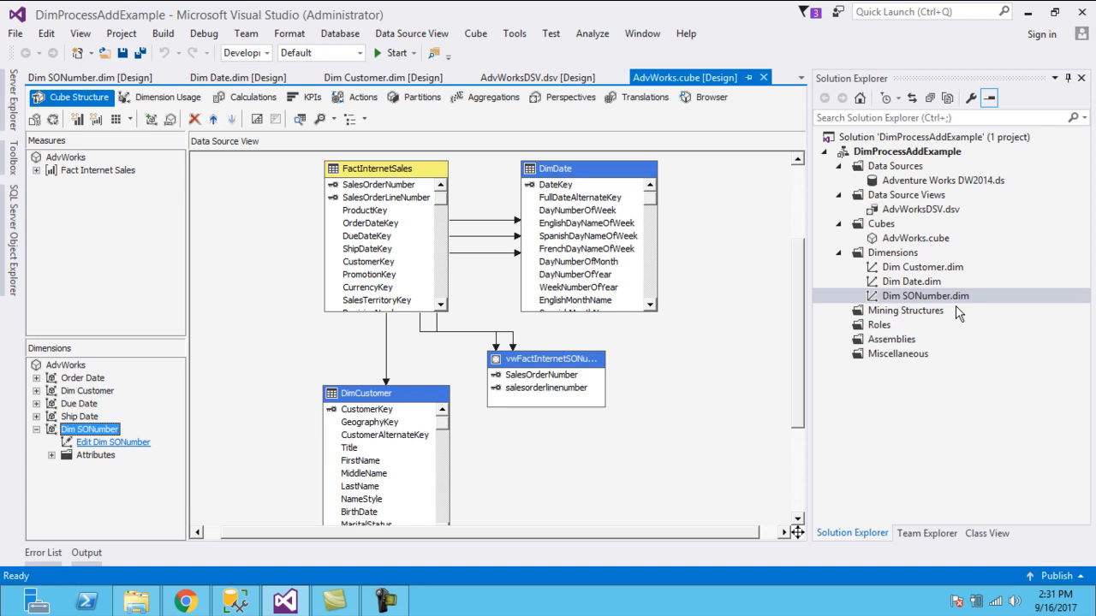
- Review the Process Add description on the processing options page in Chrome, and return to the query results in SQL Server Management Studio
left_click(185, 602)
scroll(382, 353, "up", 4)
scroll(382, 351, "down", 3)
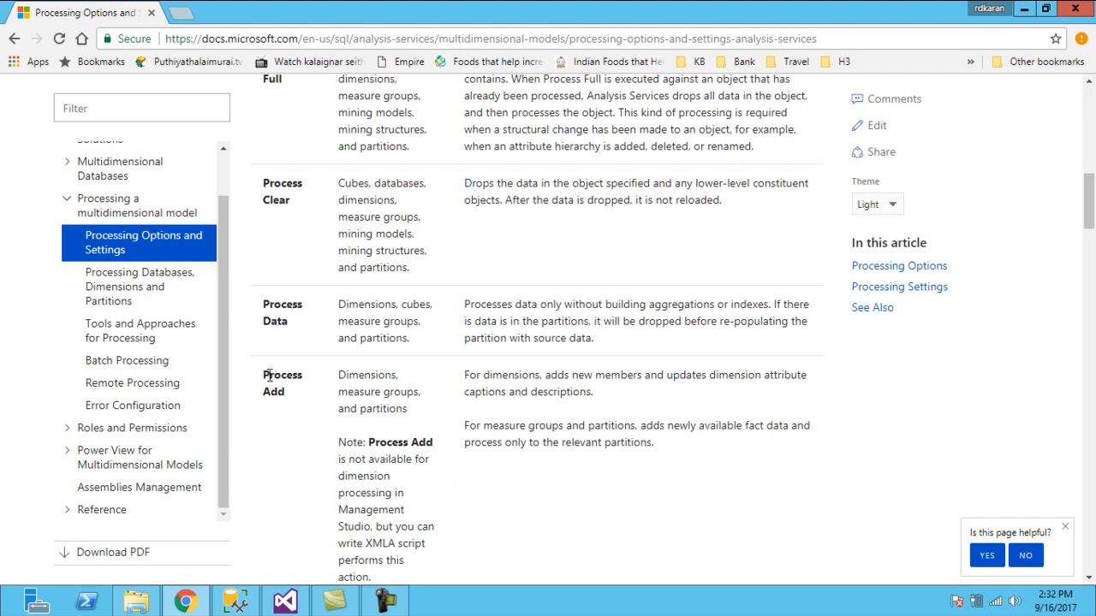
left_click_drag(268, 376, 310, 403)
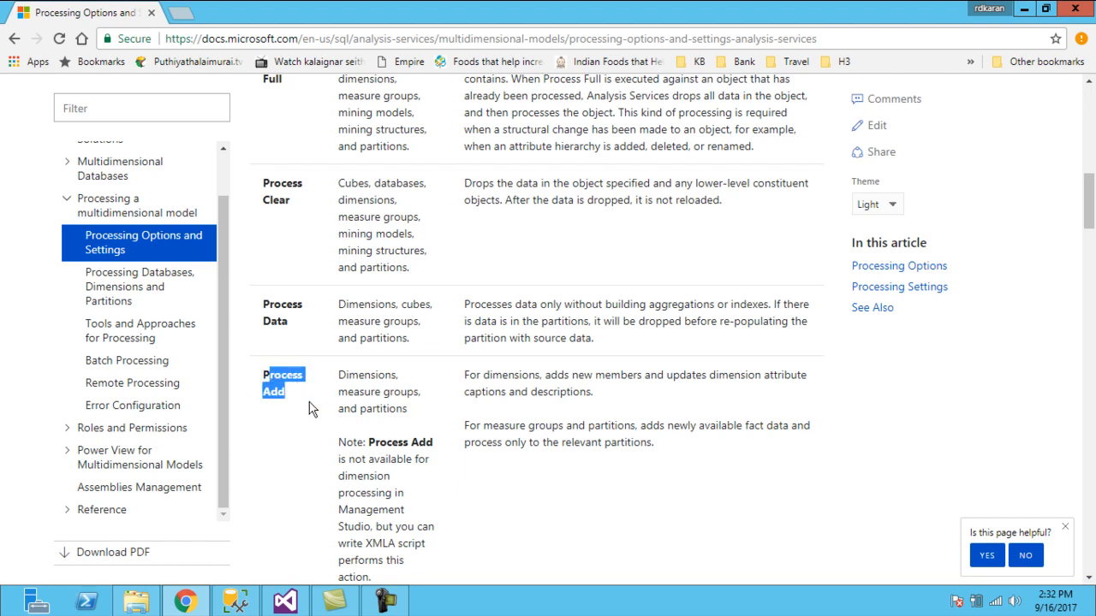
left_click(310, 407)
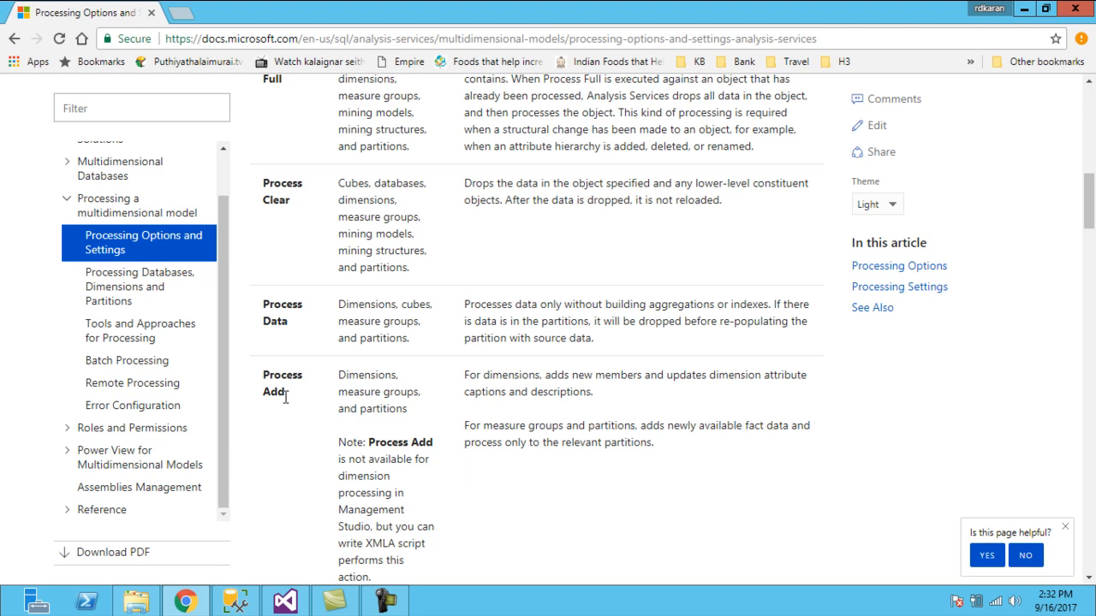
left_click(255, 602)
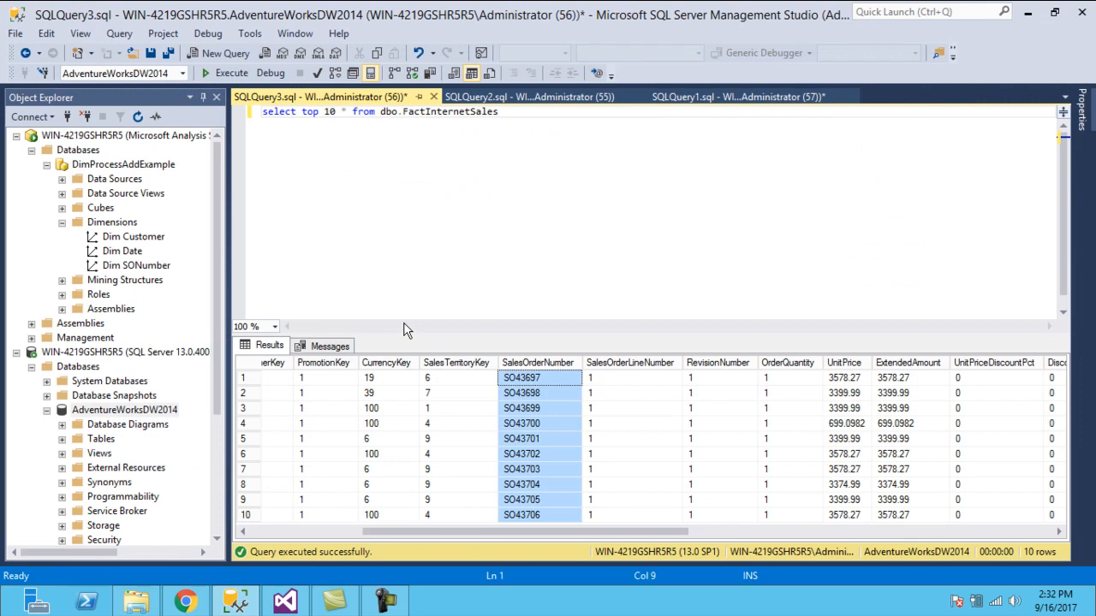
- Switch to Visual Studio and open the Dim SONumber dimension in the dimension designer
left_click(290, 602)
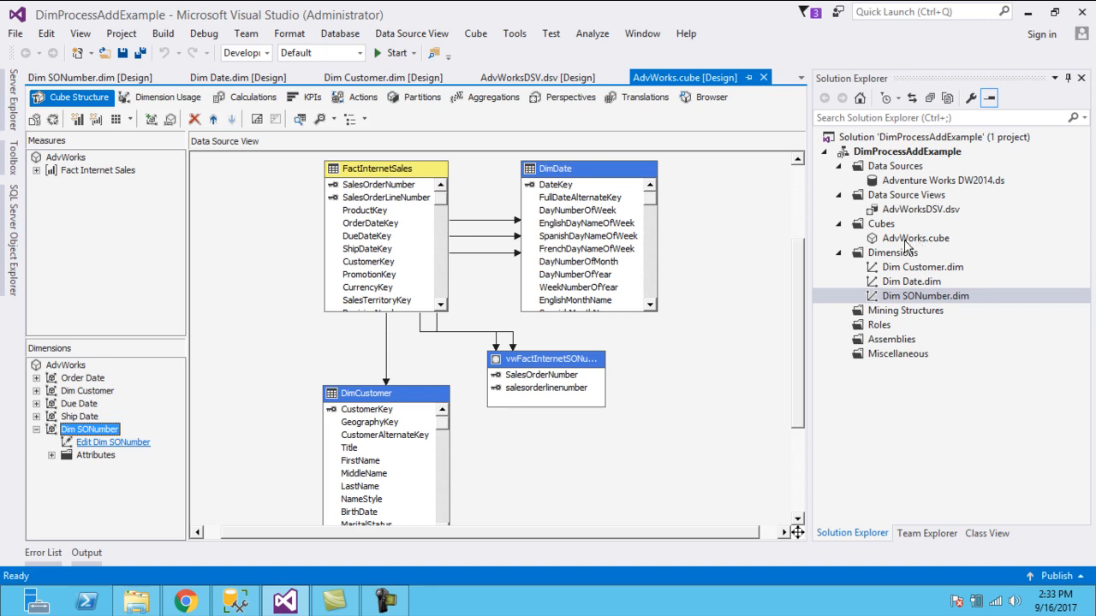
left_click(916, 267)
left_click(915, 281)
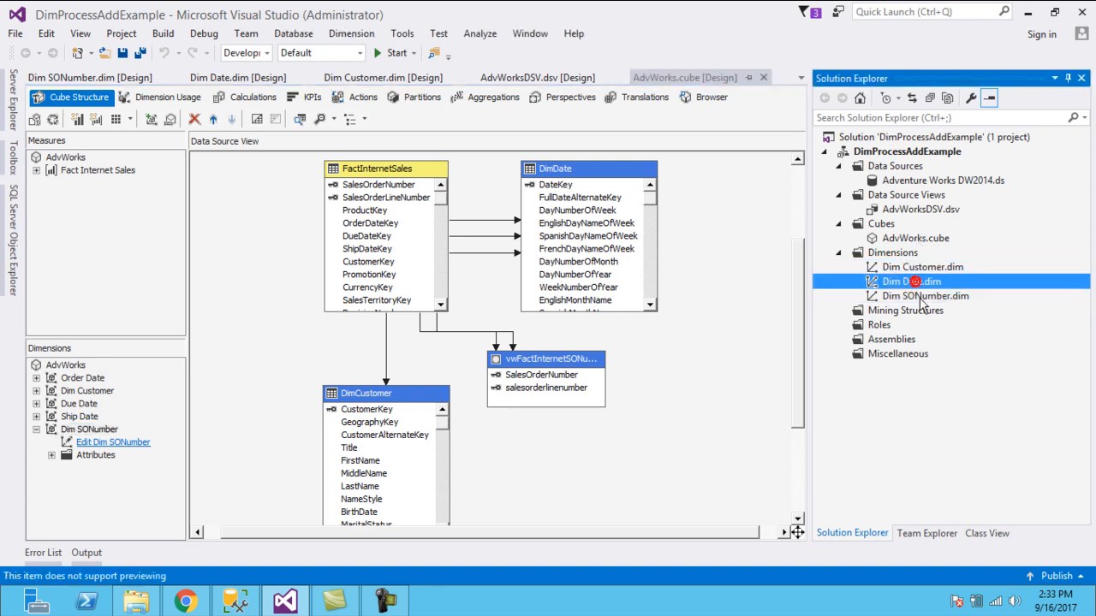
left_click(920, 296)
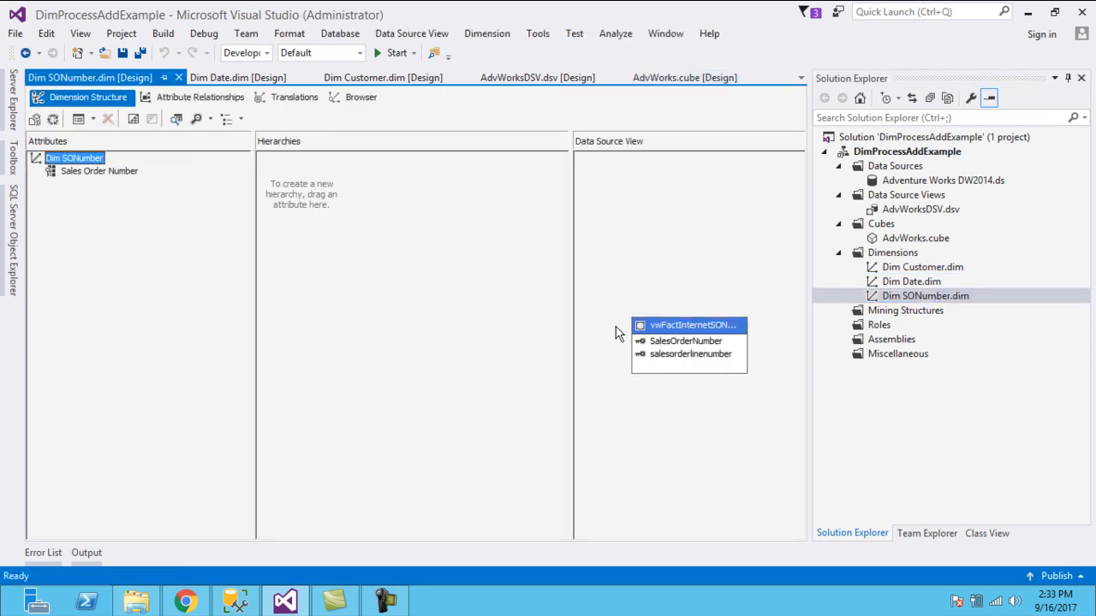
- Inspect the KeyColumns collection in the Sales Order Number attribute's properties and close it without changes
left_click(109, 174)
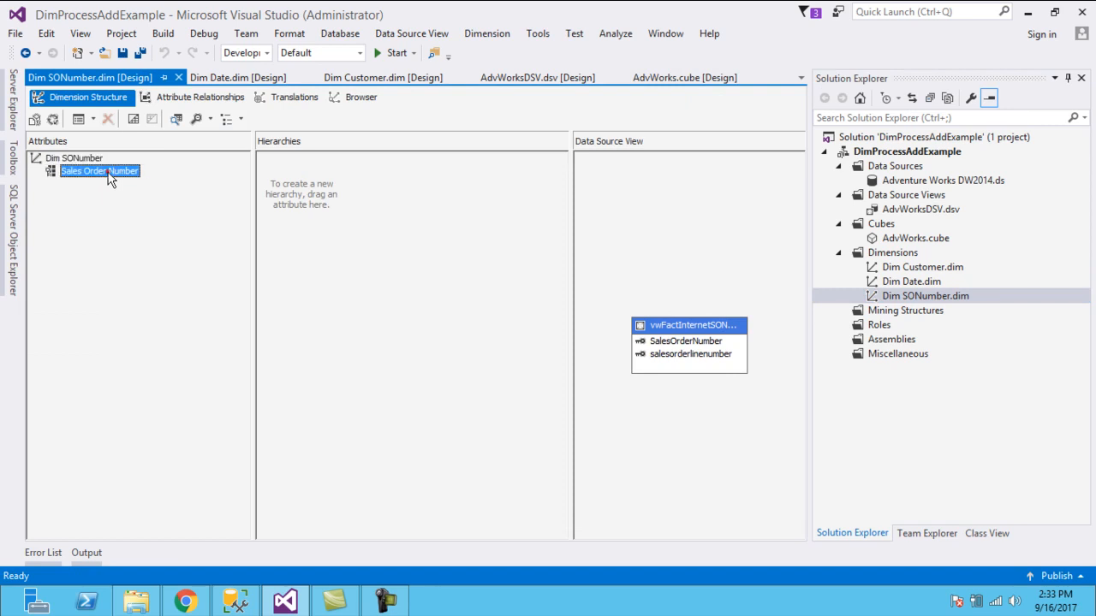
key("F4")
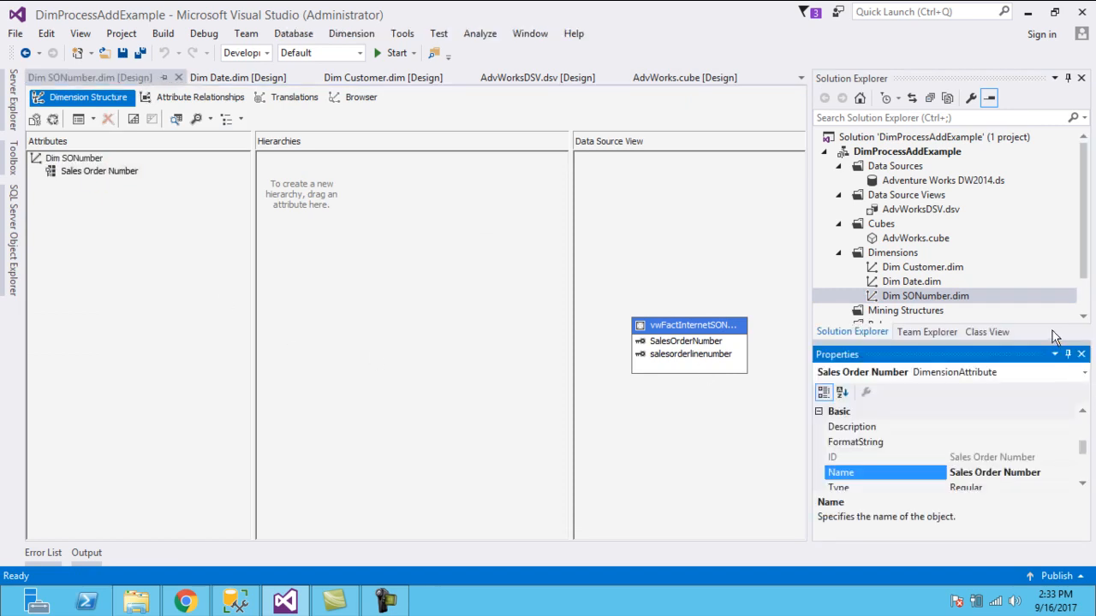
left_click(1067, 78)
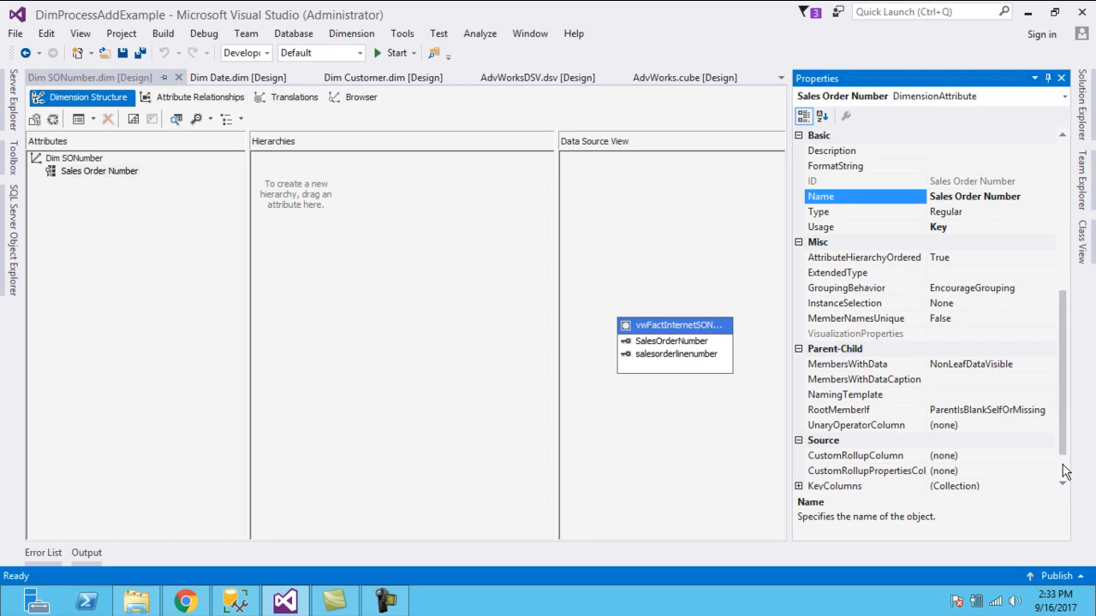
scroll(1066, 465, "down", 1)
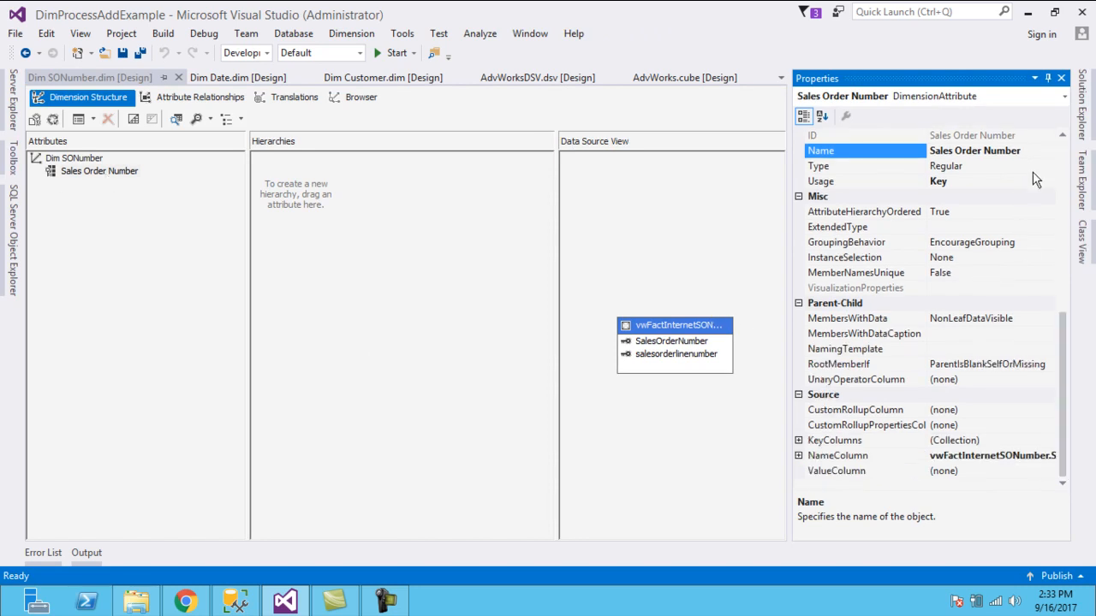
left_click(985, 442)
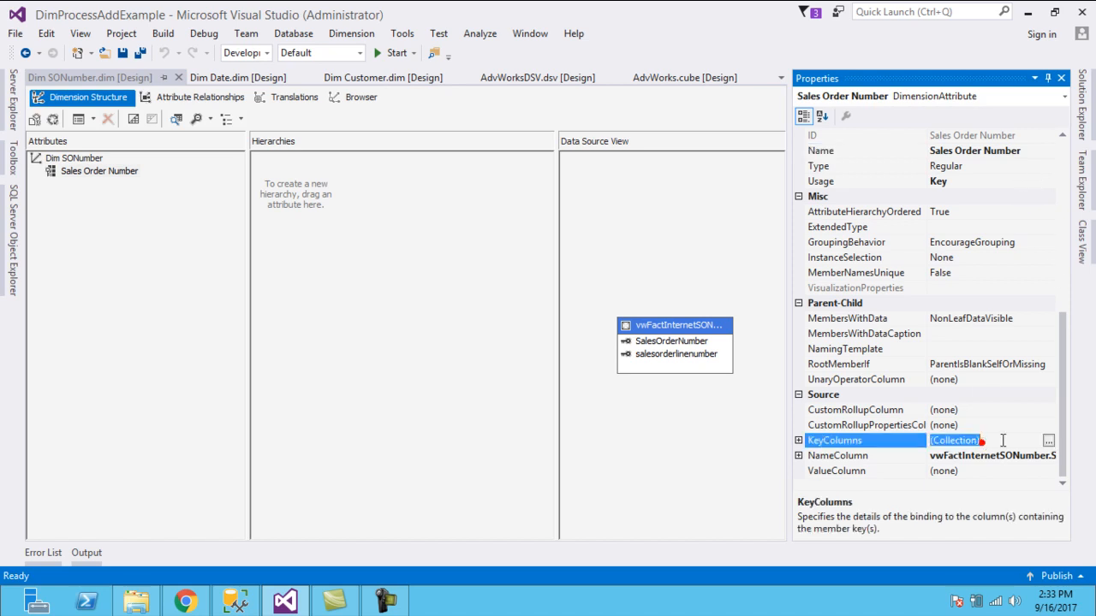
left_click(1049, 441)
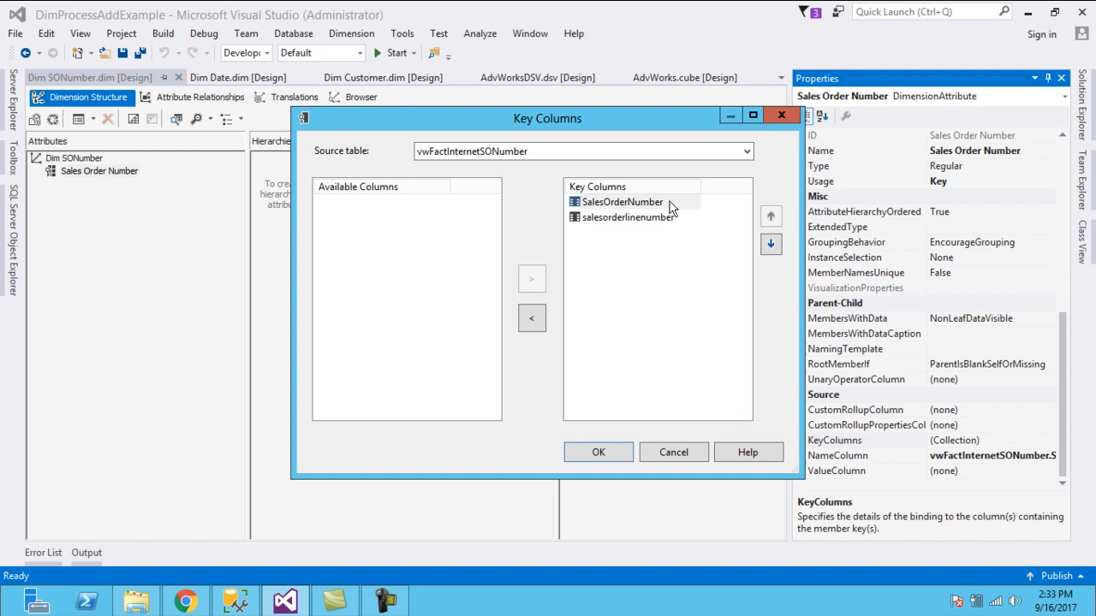
left_click(674, 453)
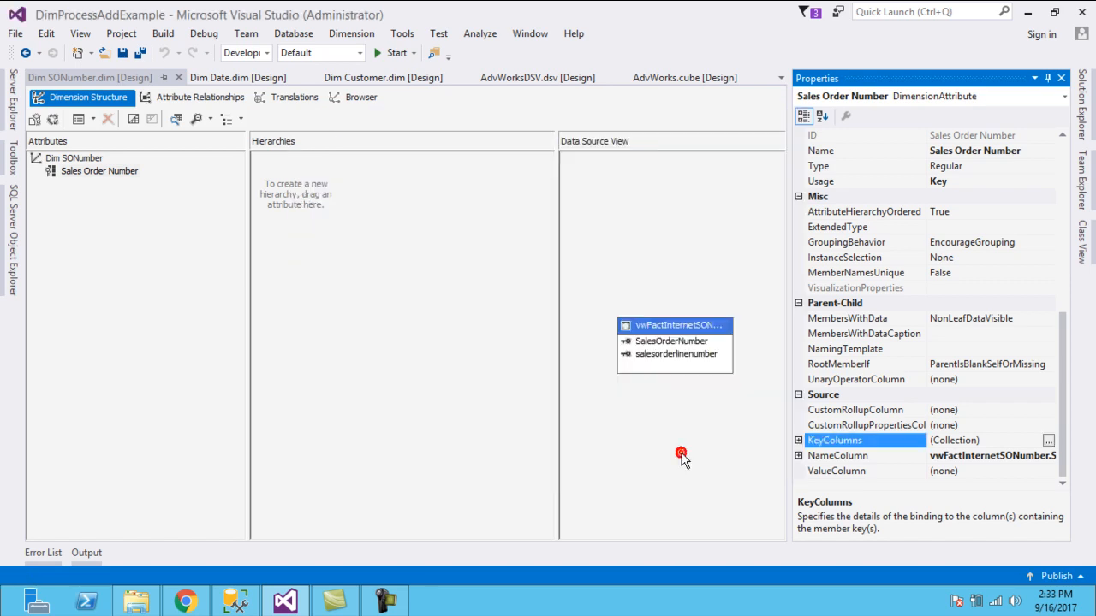
- Show the AdvWorks cube's dimension usage and open the relationship definition between the Order Date dimension and Fact Internet Sales
left_click(1081, 103)
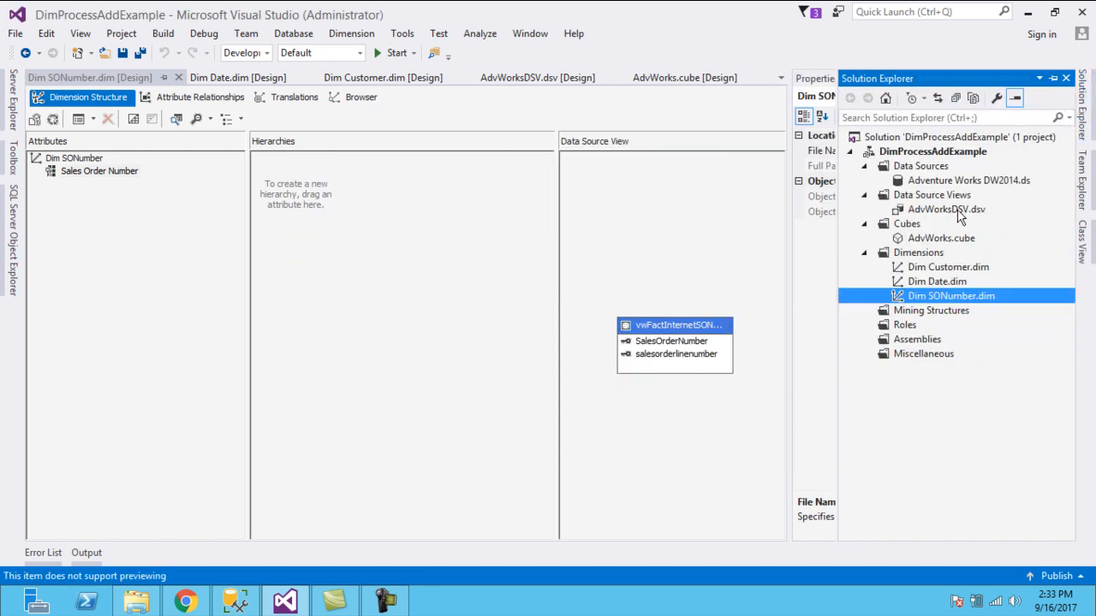
double_click(941, 239)
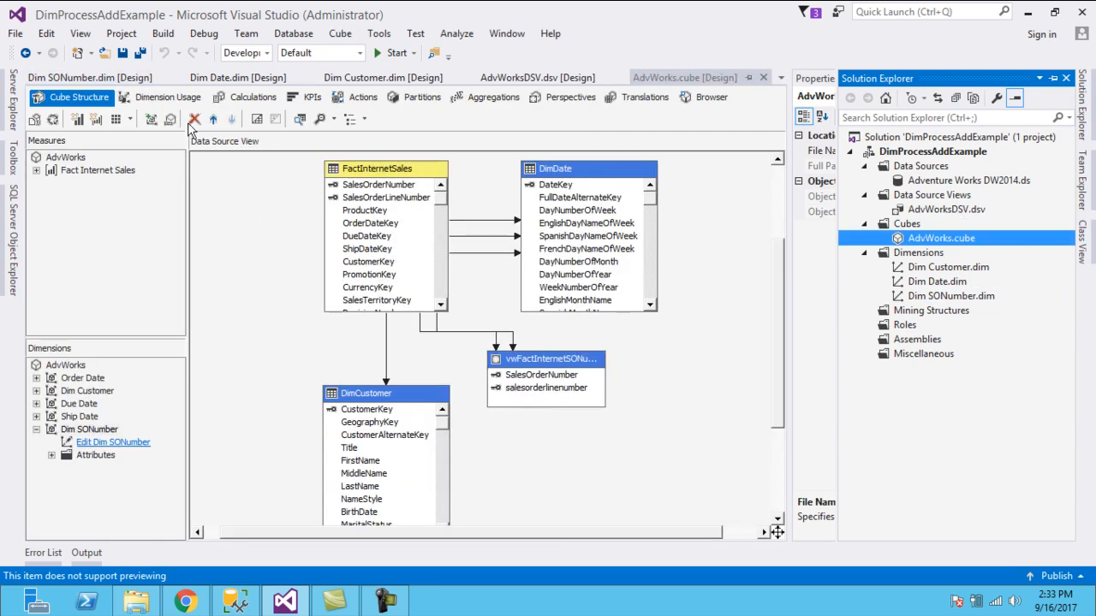
left_click(168, 97)
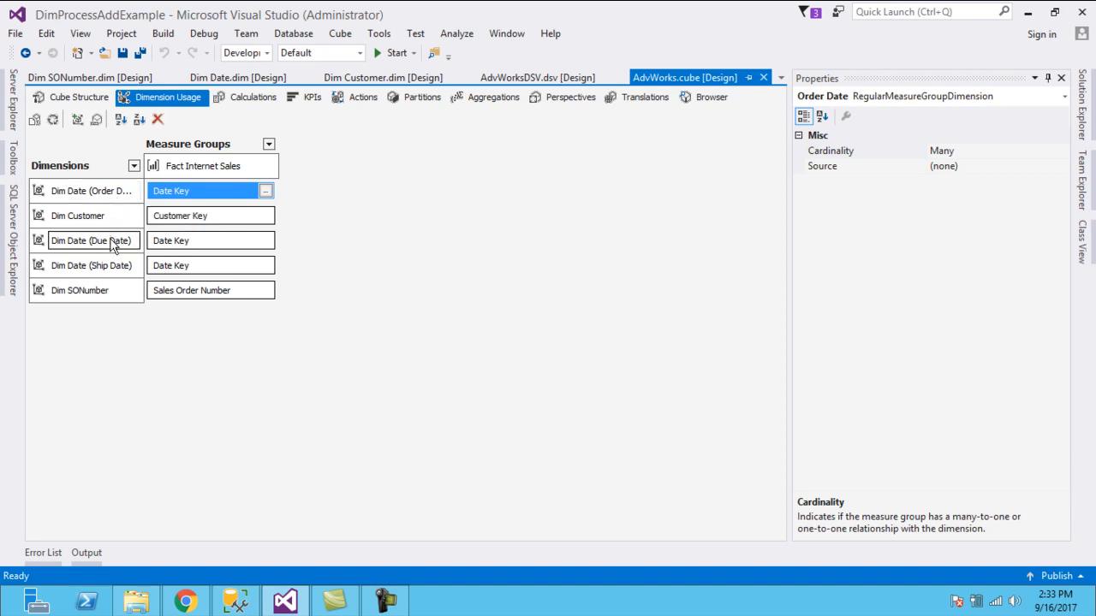
left_click(266, 193)
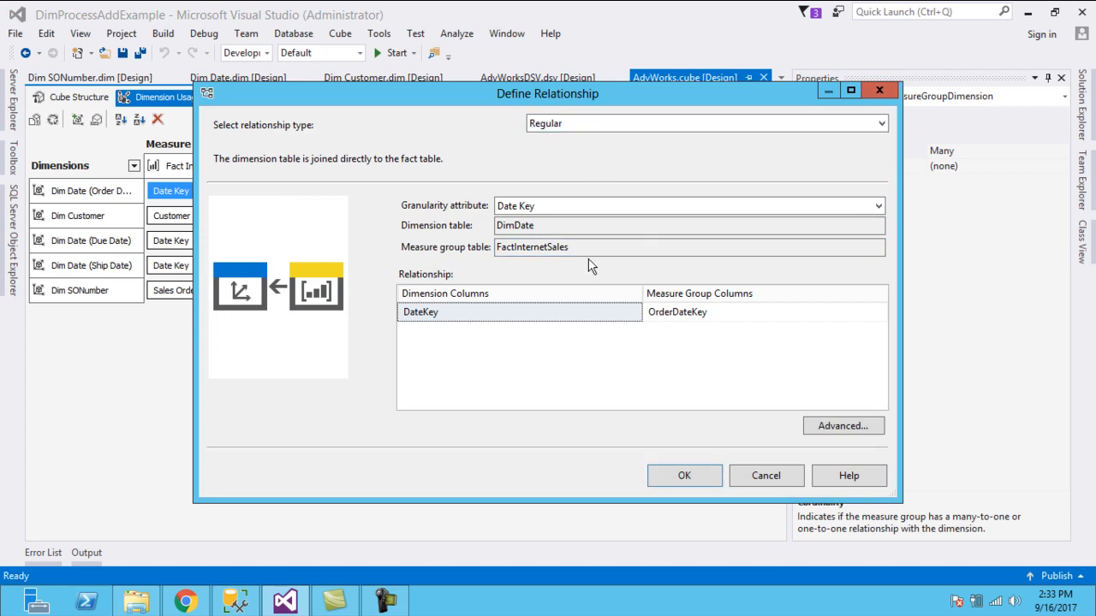
- Close the Order Date relationship, and inspect the column mappings in the relationship between Dim SONumber and Fact Internet Sales
left_click(788, 479)
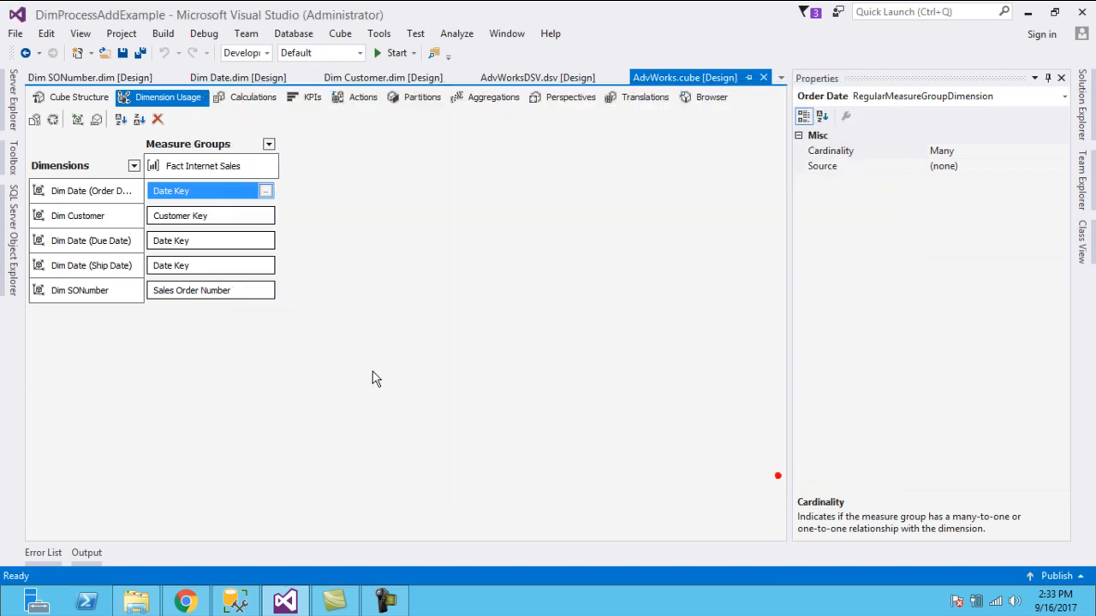
left_click(265, 293)
left_click(265, 293)
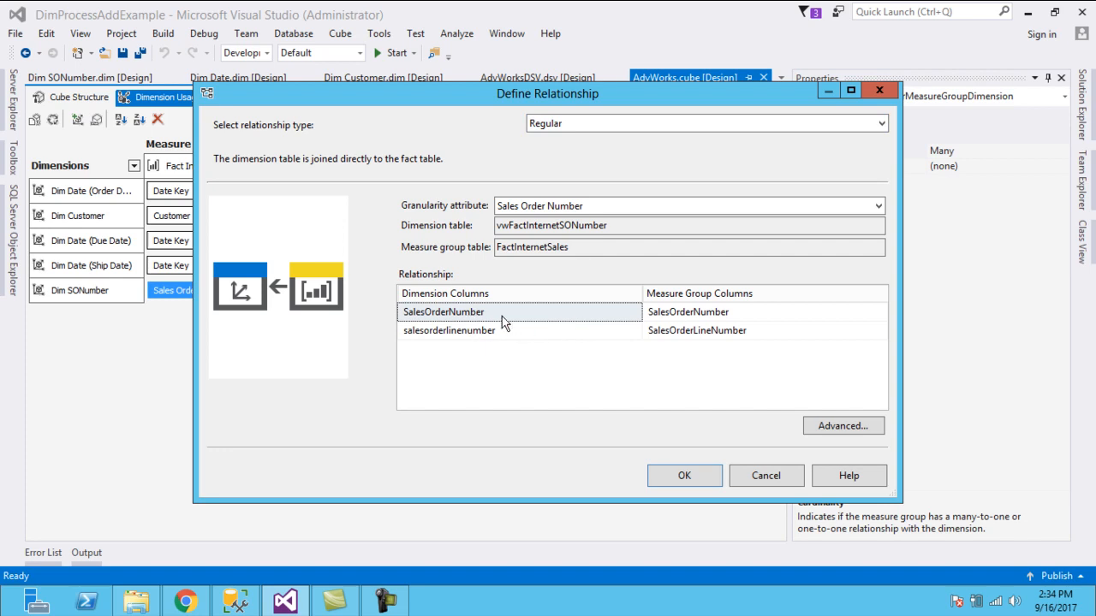
left_click(531, 333)
left_click(544, 312)
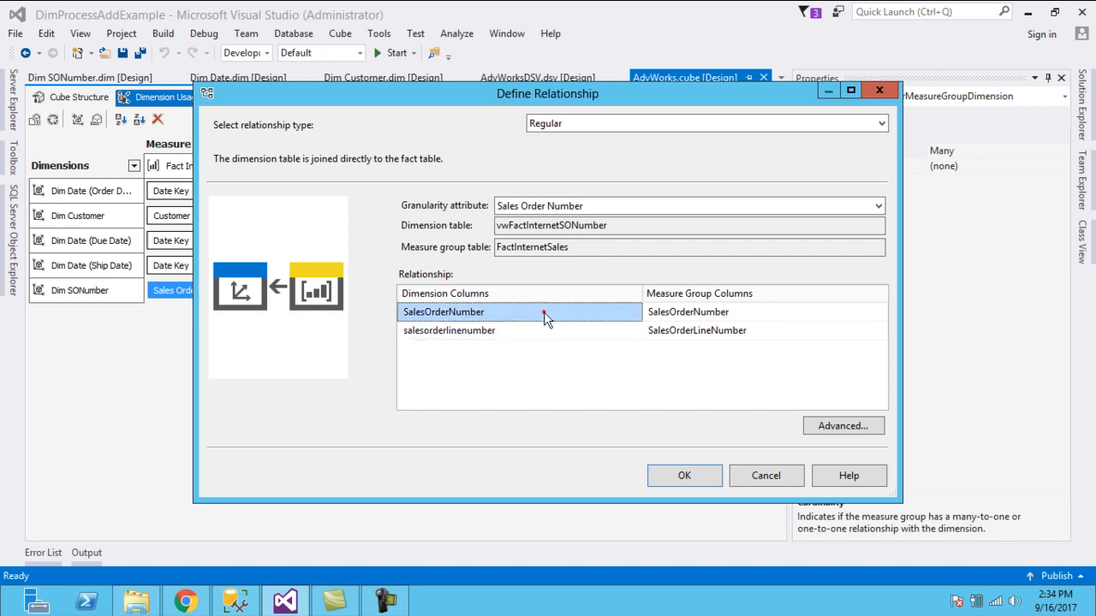
left_click(707, 475)
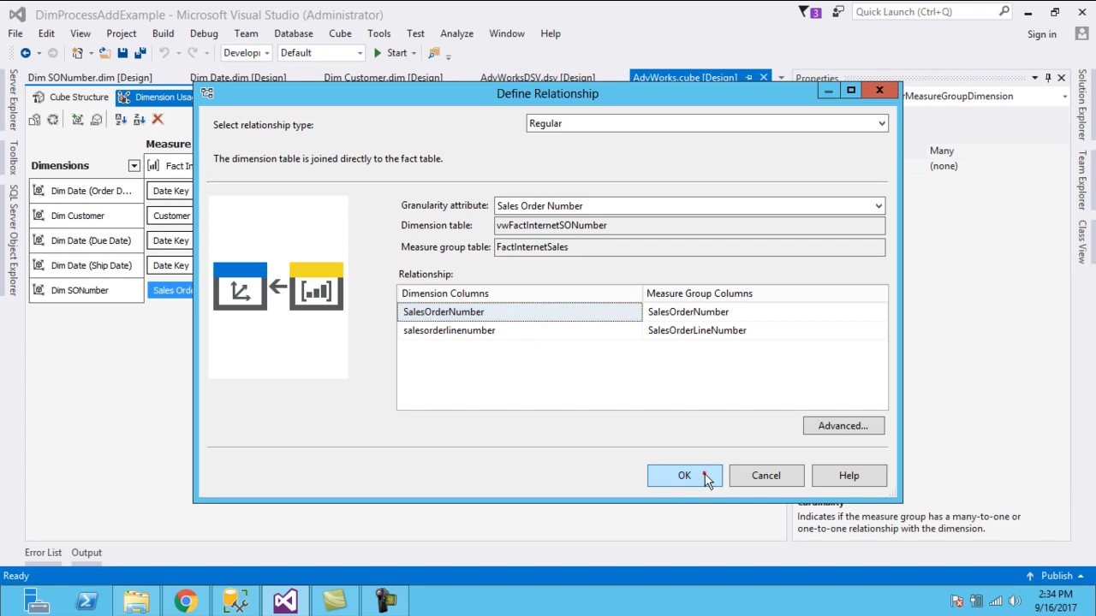
- Open the Dim Customer dimension in the dimension designer, and return to SQL Server Management Studio
left_click(1083, 109)
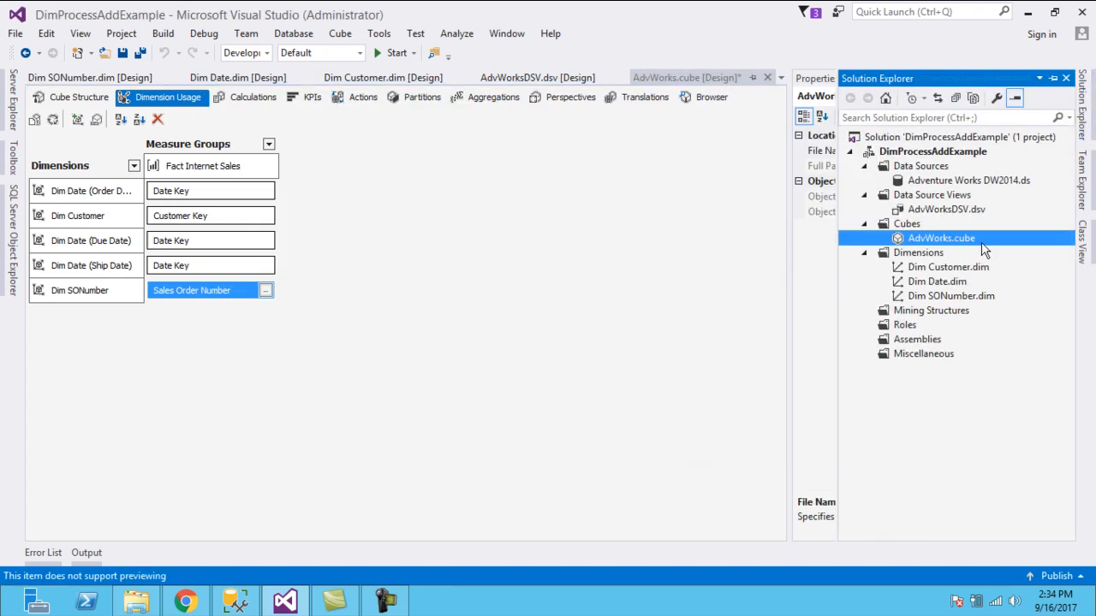
double_click(941, 269)
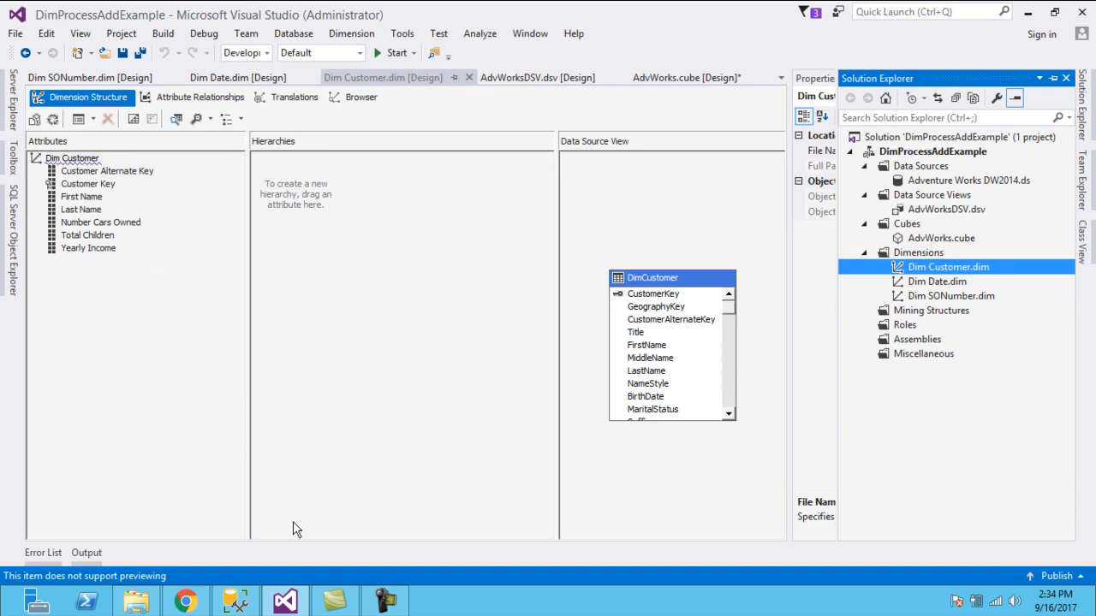
left_click(238, 604)
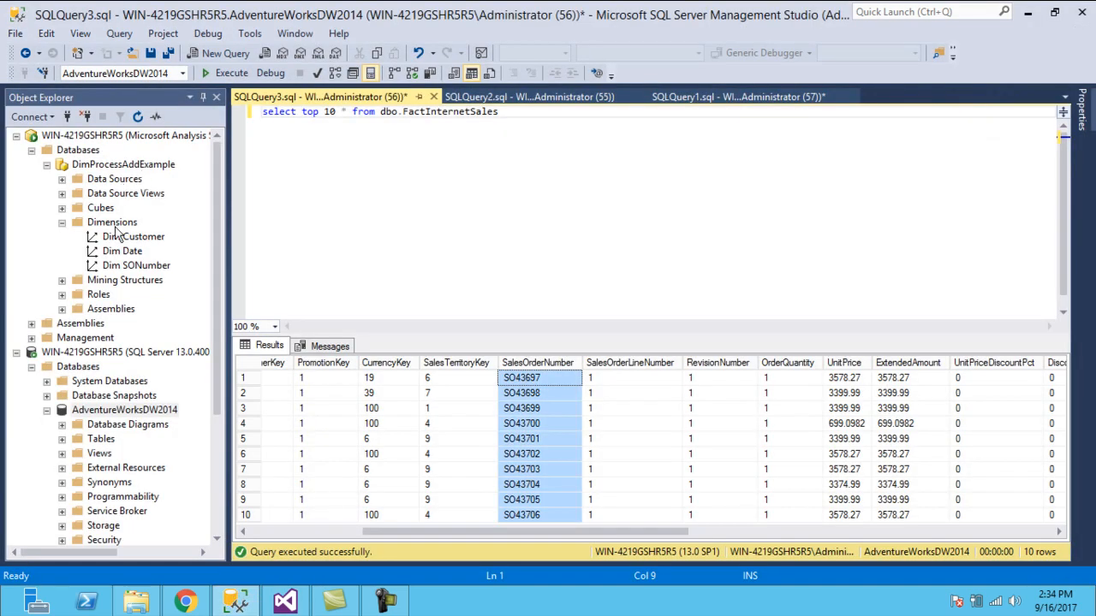
- Open the AdvWorks cube of the DimProcessAddExample database for browsing
left_click(62, 208)
left_click(126, 222)
right_click(126, 221)
left_click(164, 228)
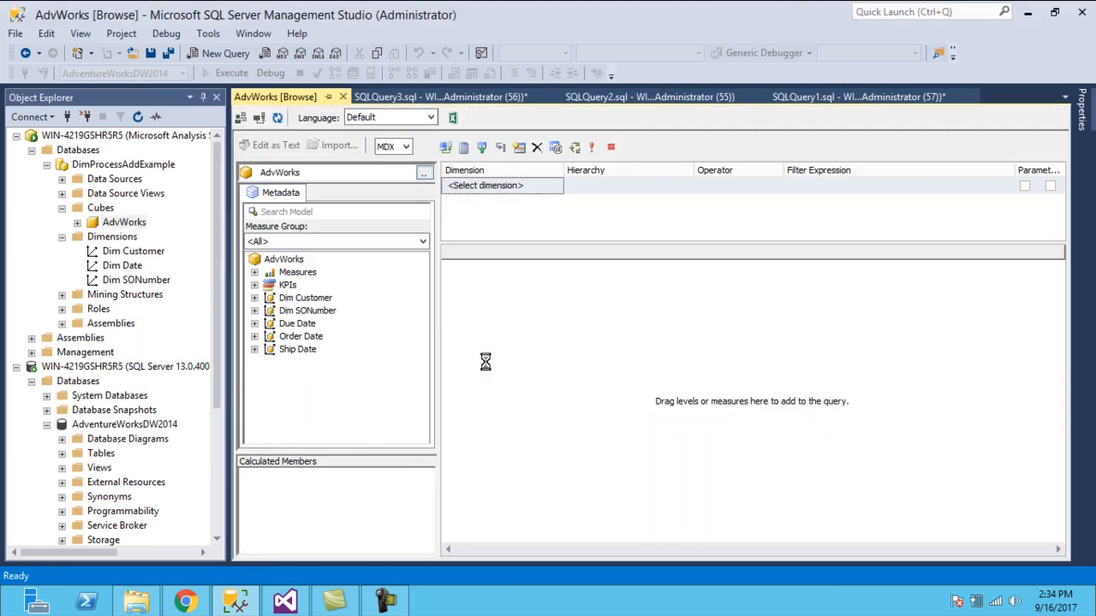
- Add the Sales Amount measure from Fact Internet Sales to the cube query and execute it
left_click(255, 272)
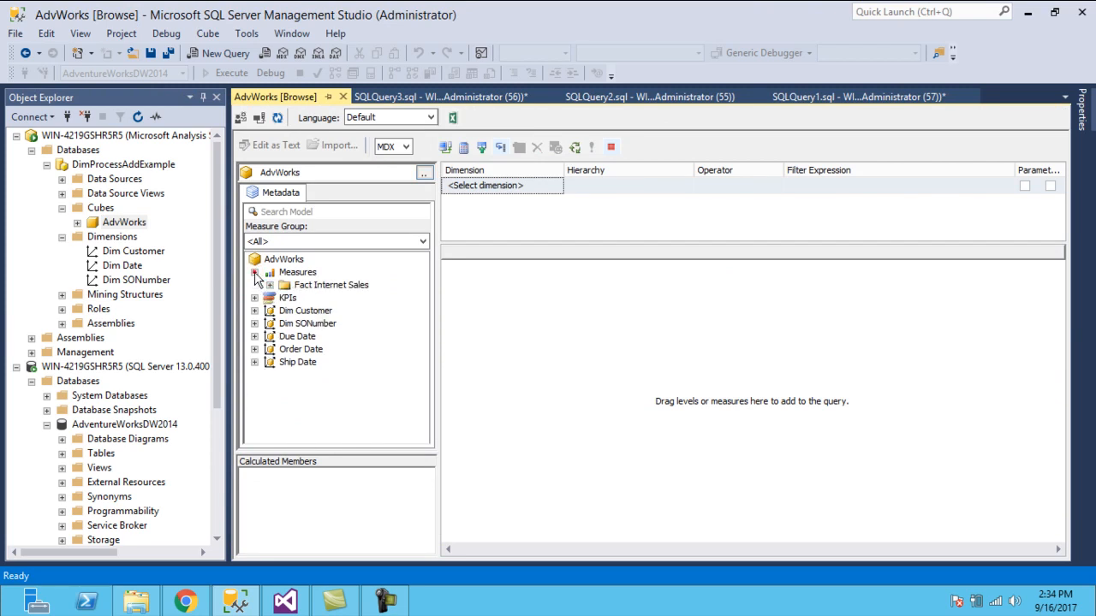
left_click(270, 285)
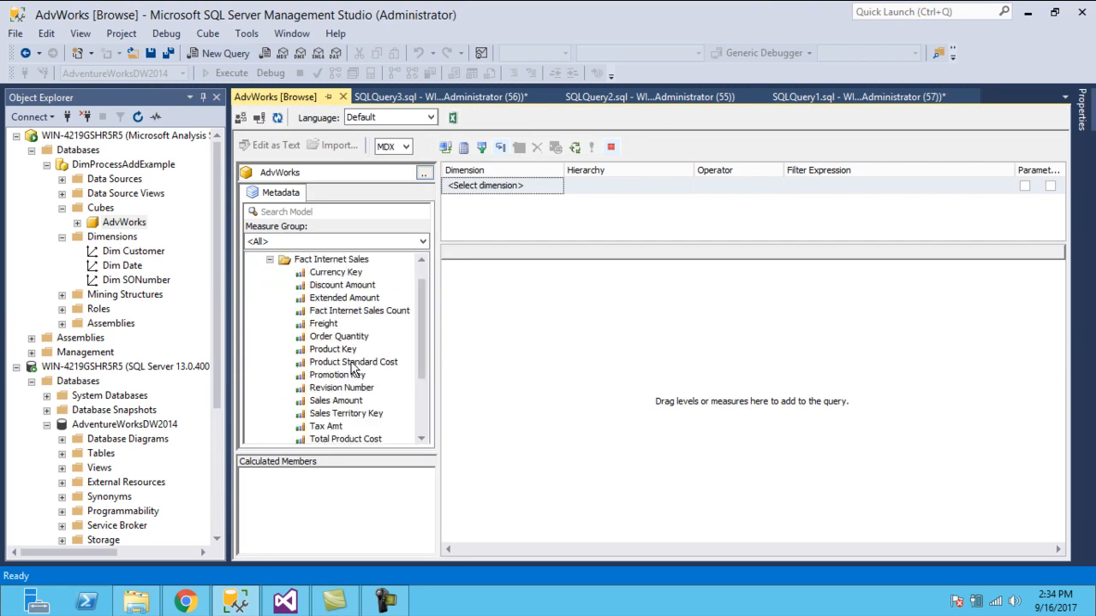
left_click_drag(336, 400, 525, 372)
left_click(338, 401)
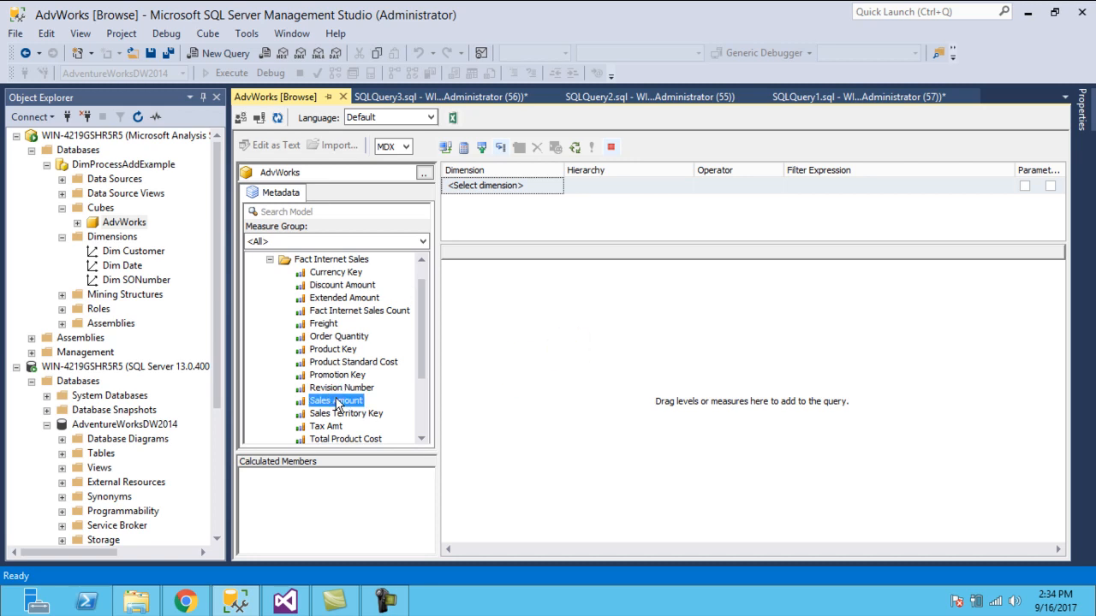
left_click(499, 370)
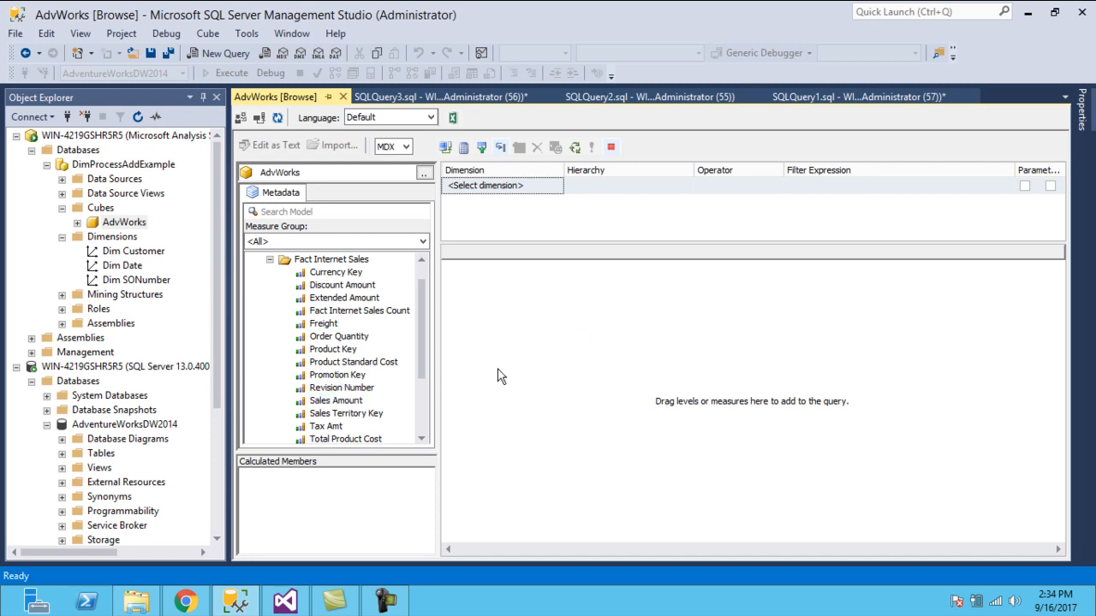
right_click(345, 402)
left_click(382, 413)
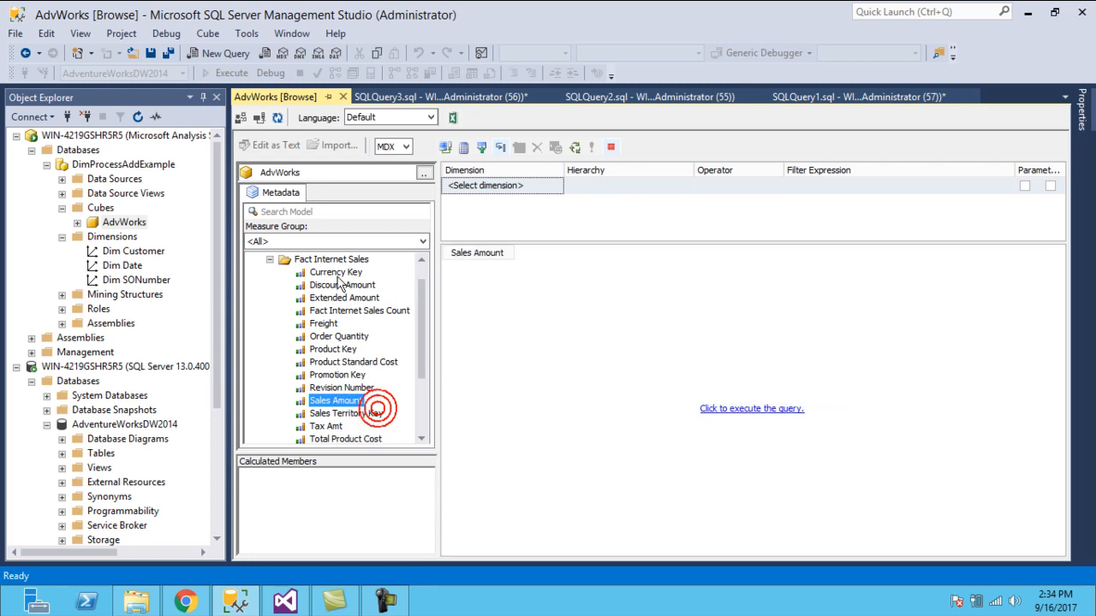
left_click(792, 410)
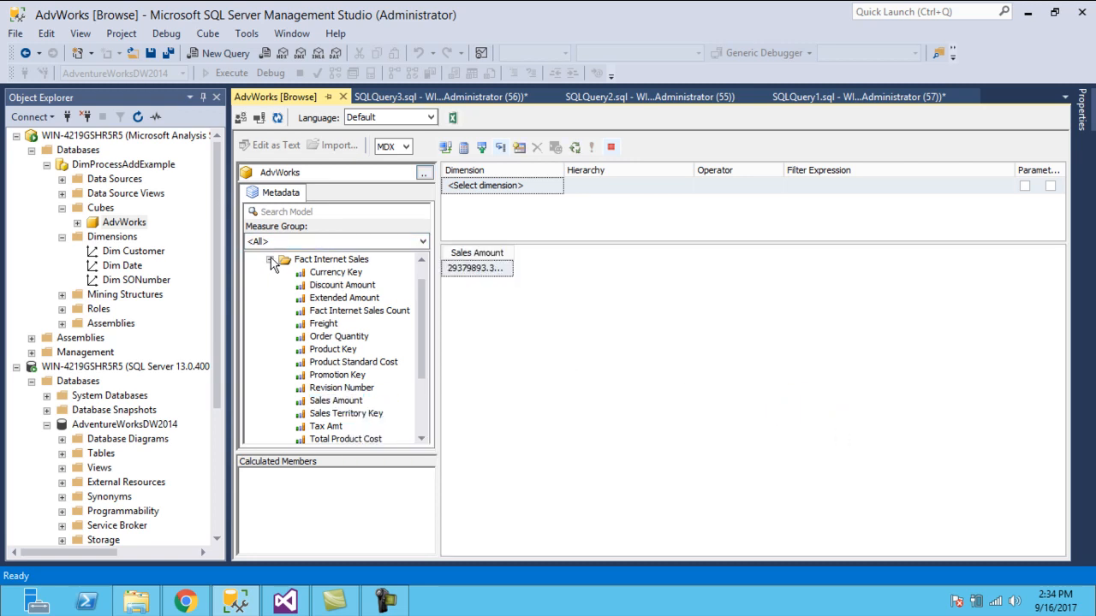
- Collapse the measures list and limit the cube metadata to the Fact Internet Sales measure group
left_click(270, 259)
left_click(283, 258)
right_click(296, 275)
left_click(283, 285)
left_click(285, 258)
left_click(347, 241)
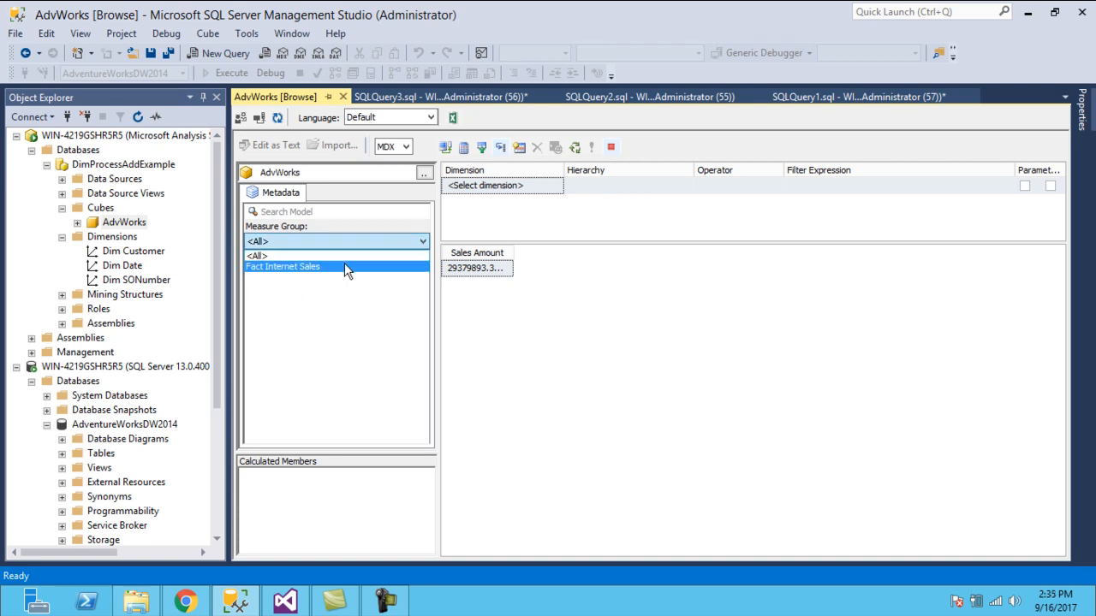
left_click(344, 264)
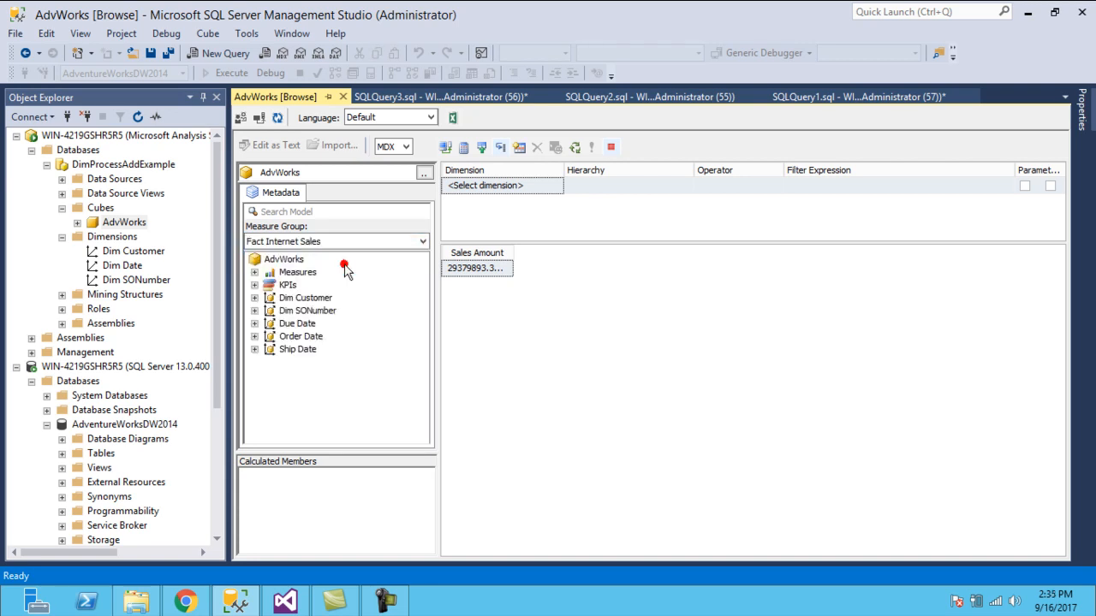
- Add the Sales Order Number level of Dim SONumber to the cube query and execute it
left_click(254, 311)
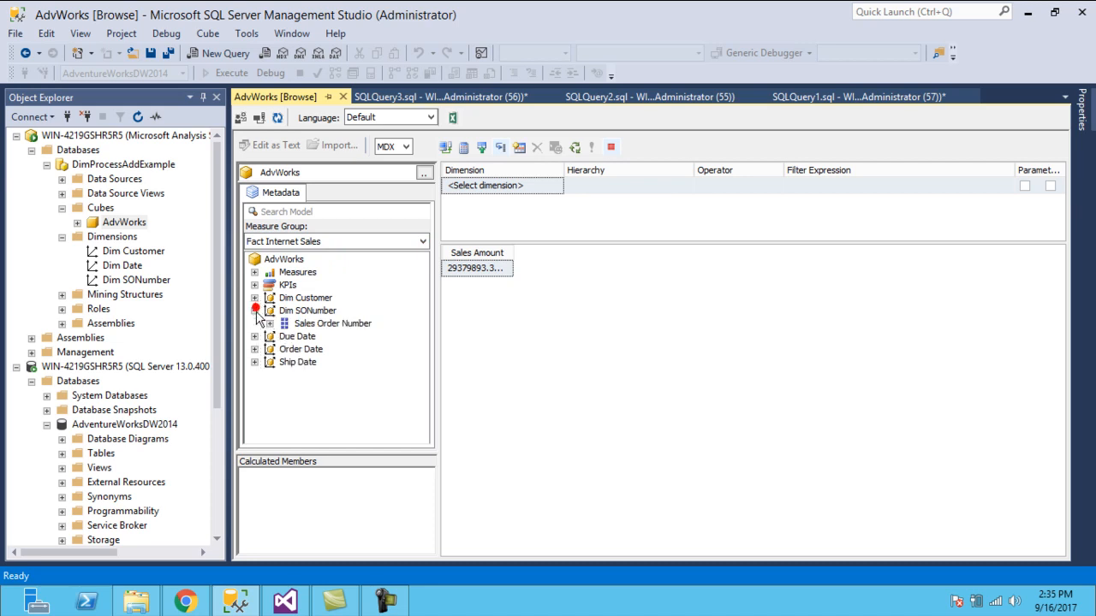
left_click(270, 324)
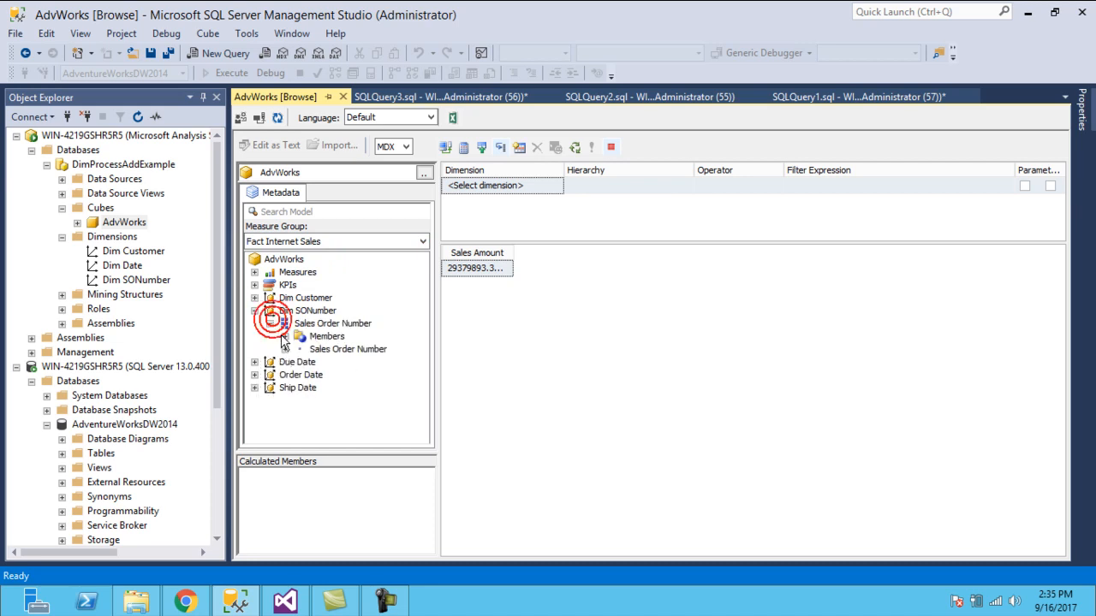
left_click(287, 352)
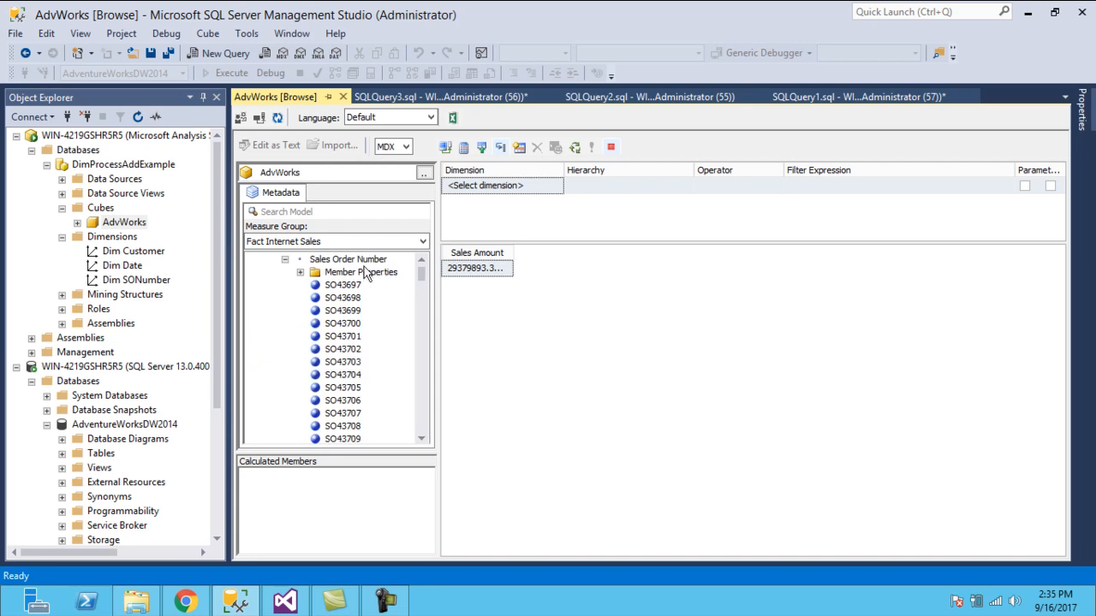
left_click(362, 263)
right_click(361, 263)
left_click(381, 267)
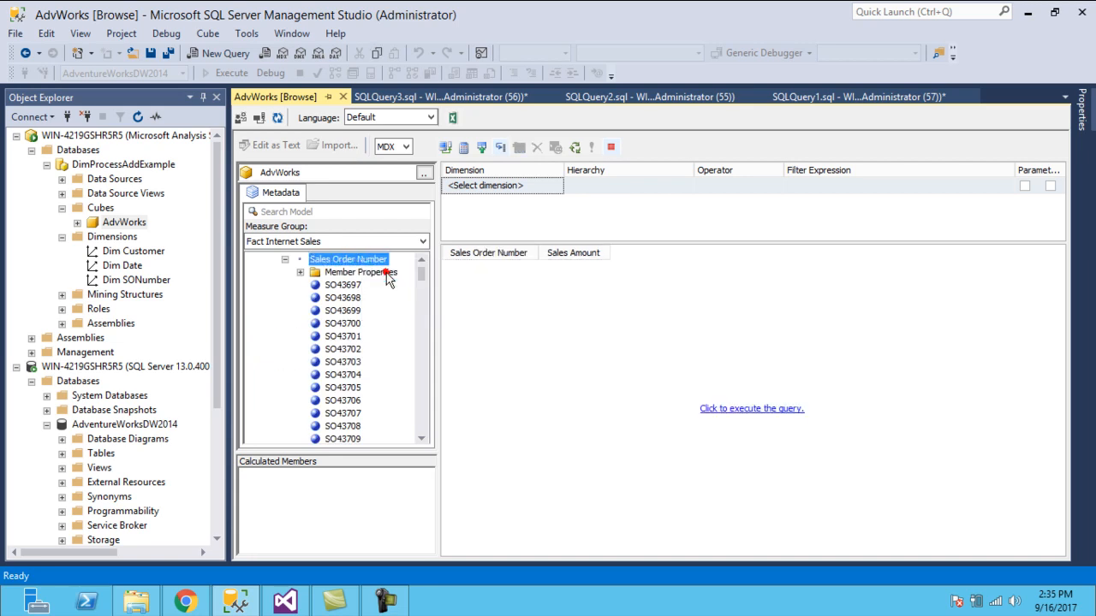
left_click(783, 409)
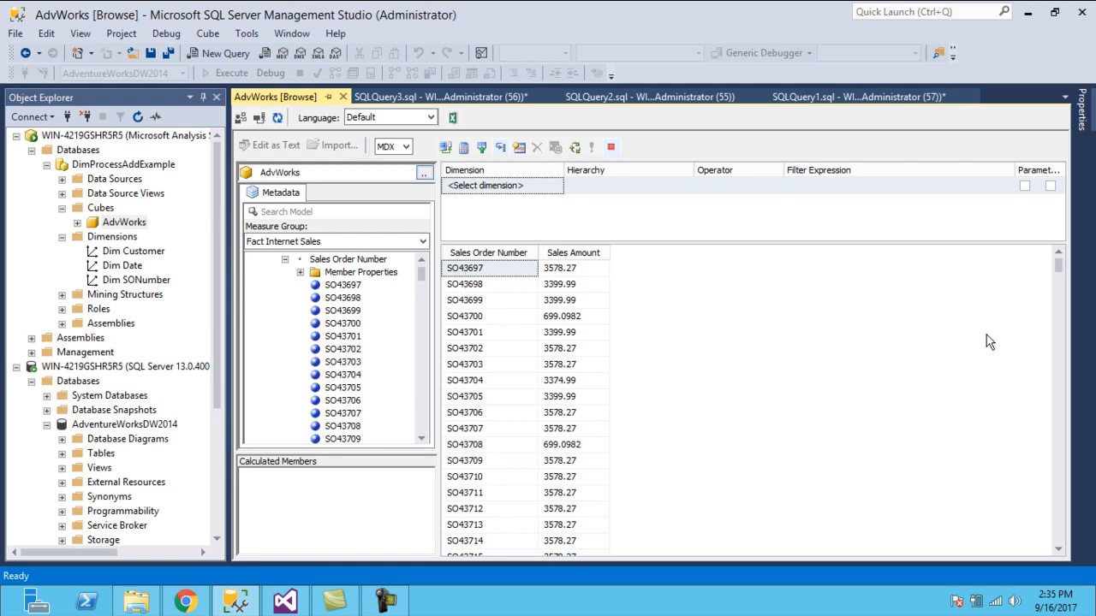
- Examine the sales amounts by Sales Order Number through to the end of the results and select the last order number
left_click_drag(1059, 268, 1059, 399)
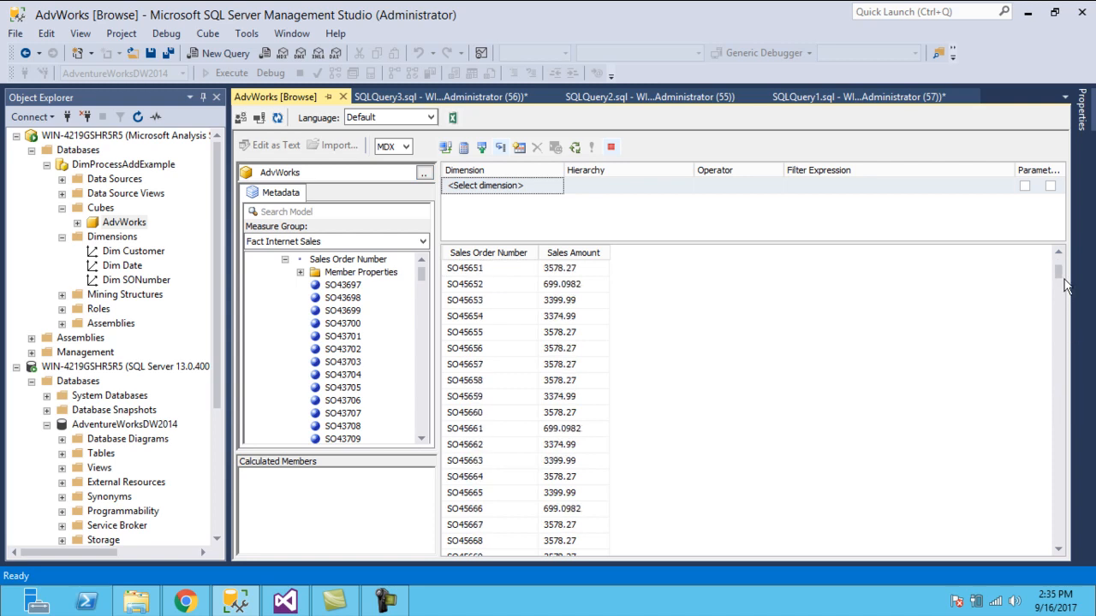
left_click(1054, 371)
left_click(1059, 313)
left_click(1059, 313)
left_click_drag(1056, 274, 1057, 273)
left_click(1056, 372)
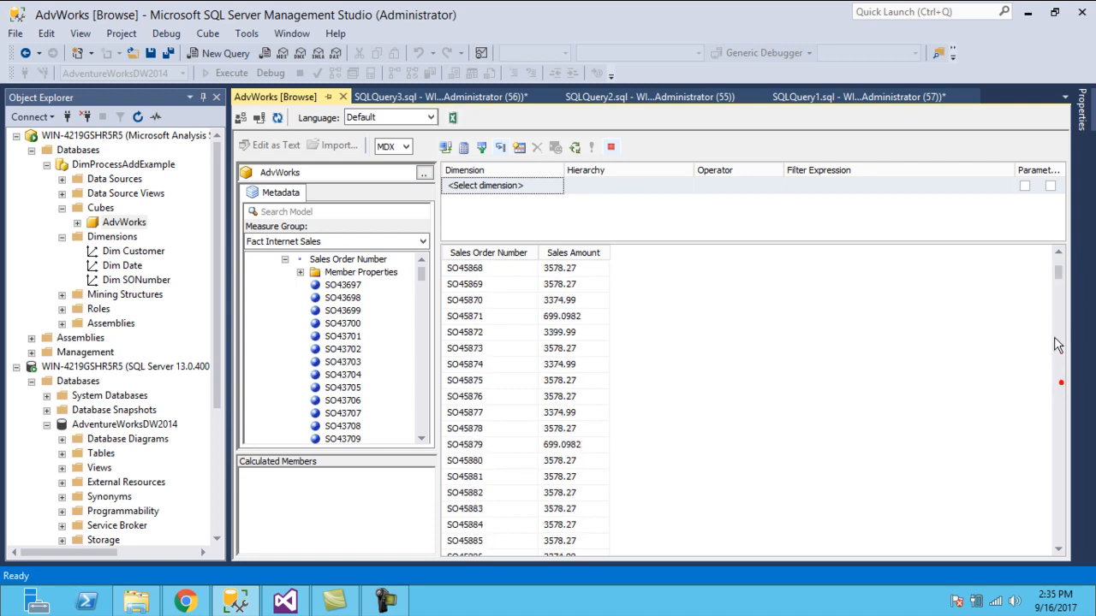
left_click(1060, 271)
left_click(1059, 522)
left_click(1056, 262)
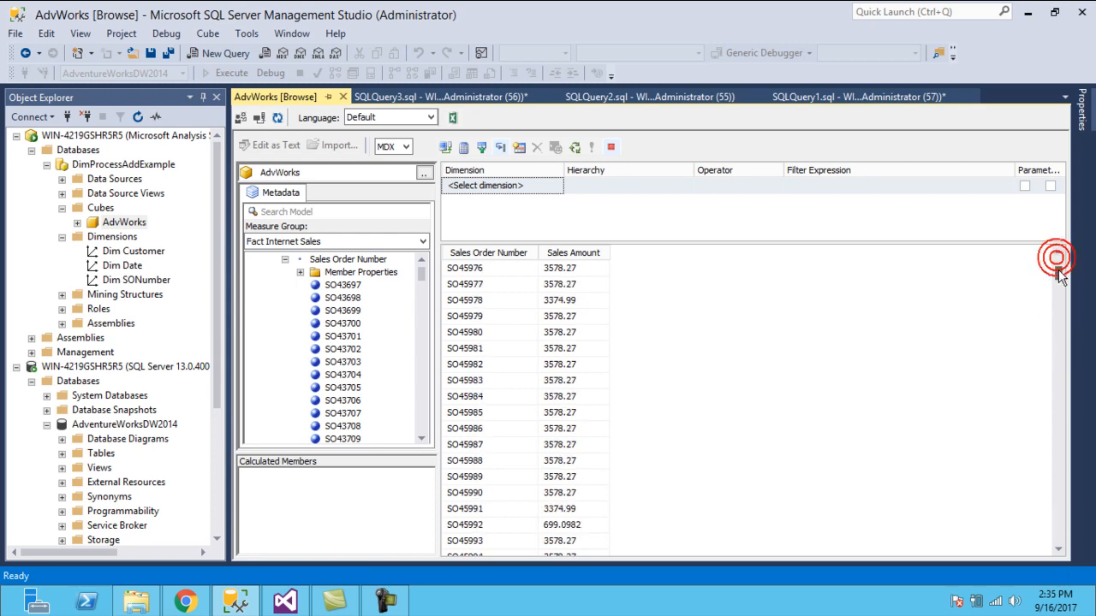
left_click(1059, 455)
left_click(1061, 372)
left_click(1062, 344)
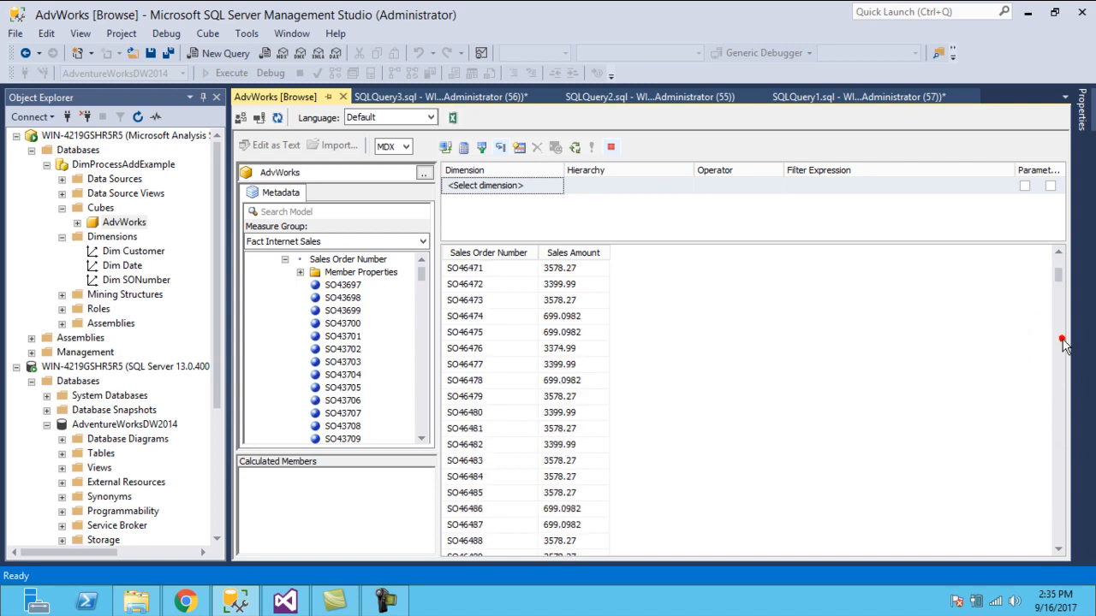
left_click(1060, 344)
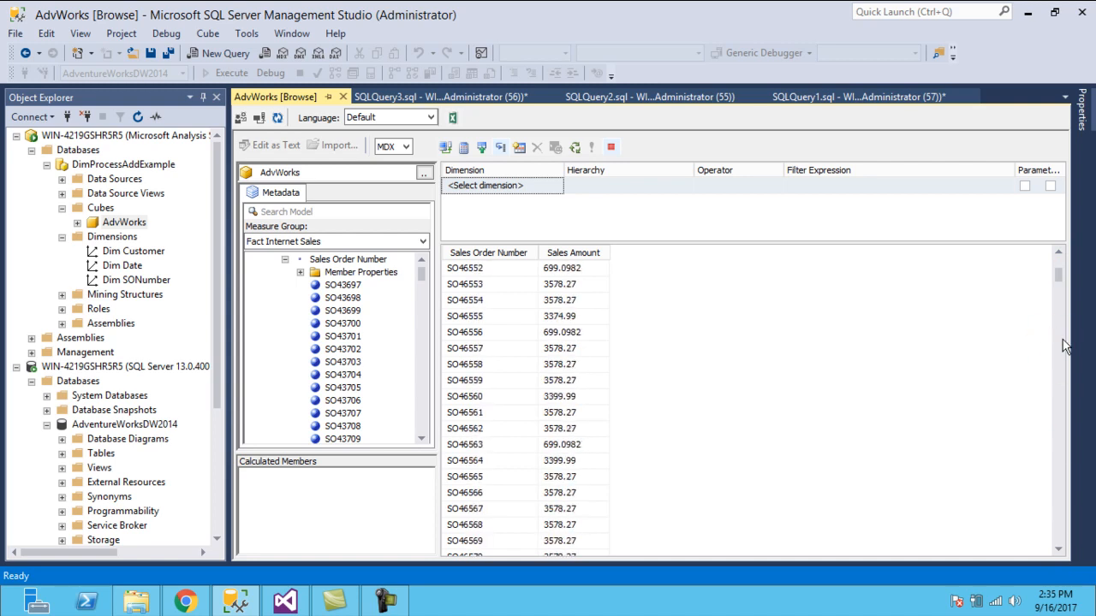
left_click(384, 601)
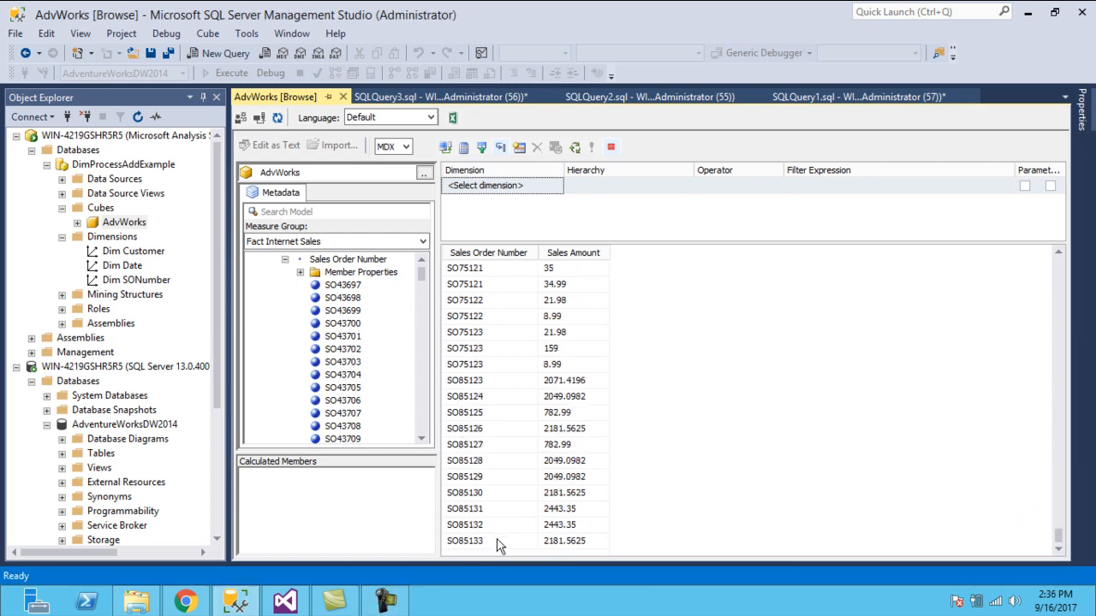
left_click(497, 543)
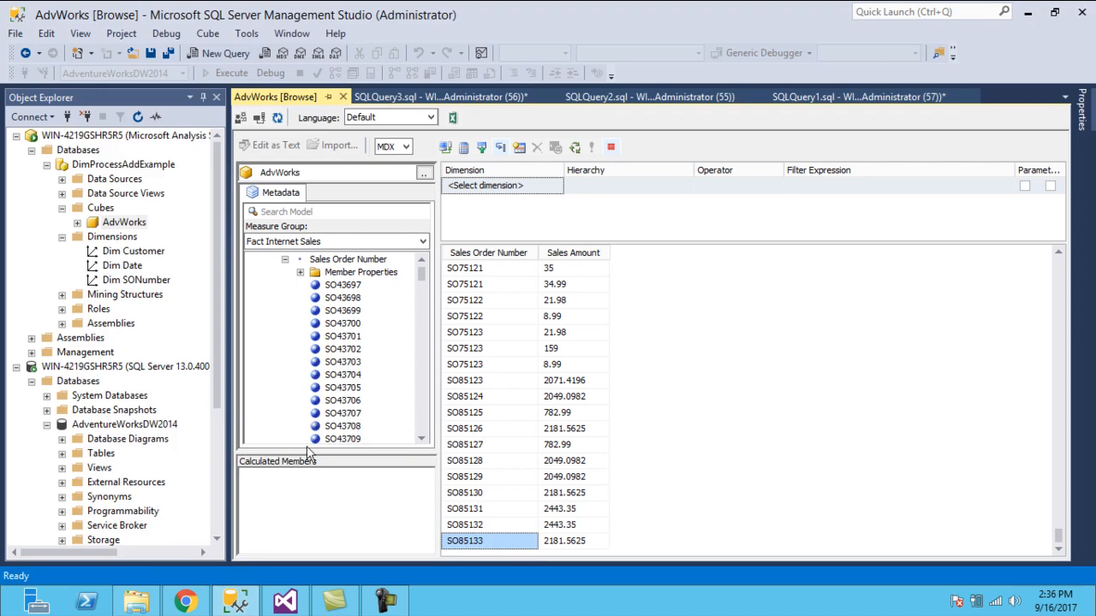
- Close the SQLQuery2 query and display the FactInternetSales INSERT script in SQLQuery1
left_click(469, 96)
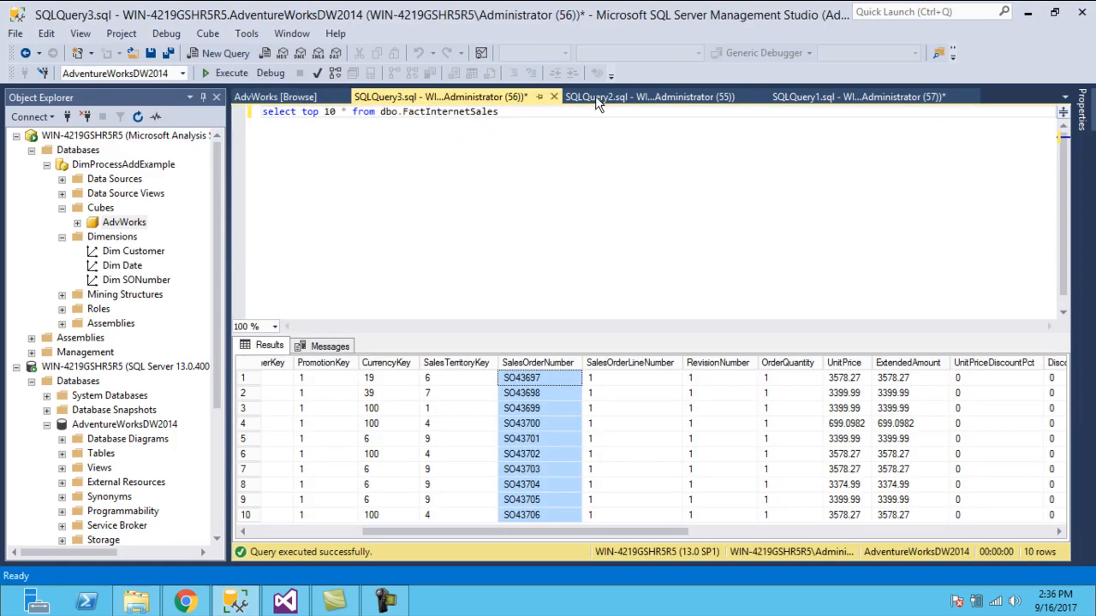
left_click(604, 96)
left_click(761, 96)
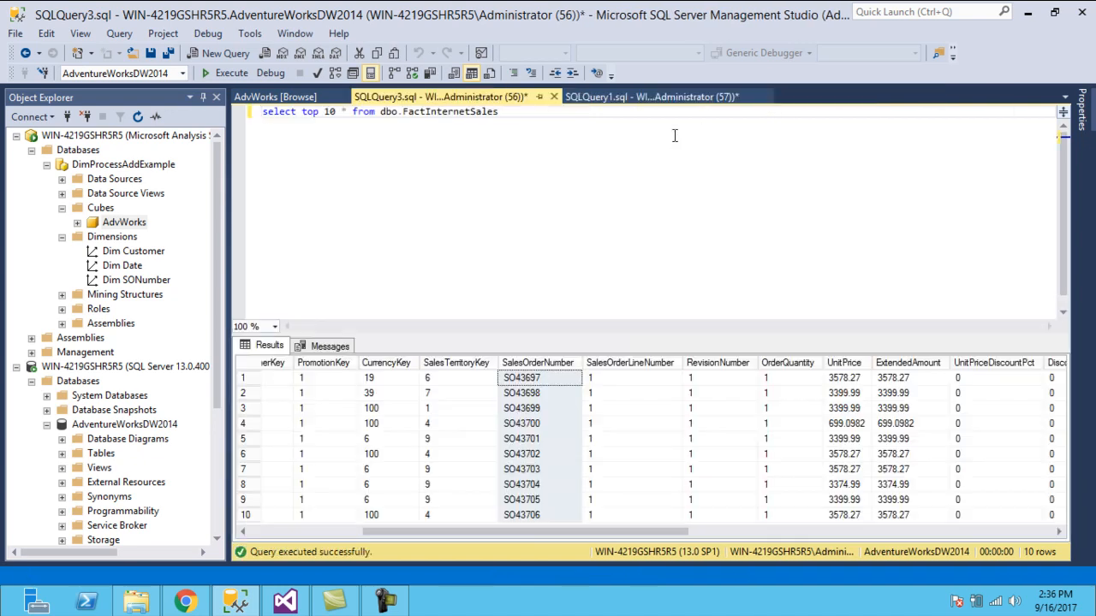
left_click(631, 96)
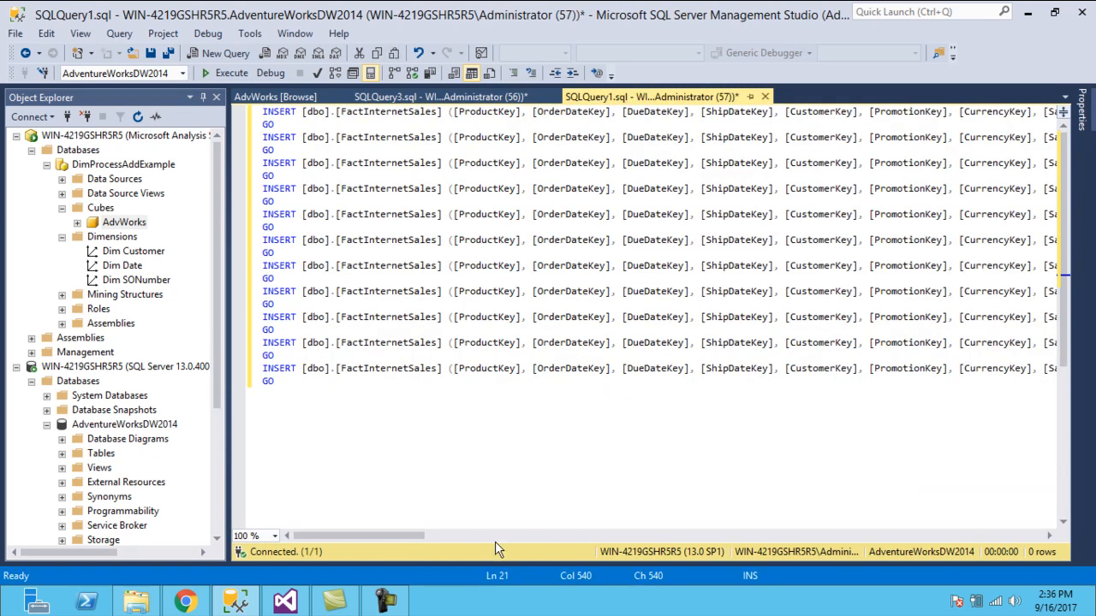
- Review the sales order numbers in the VALUES part of the FactInternetSales INSERT statements
left_click(394, 370)
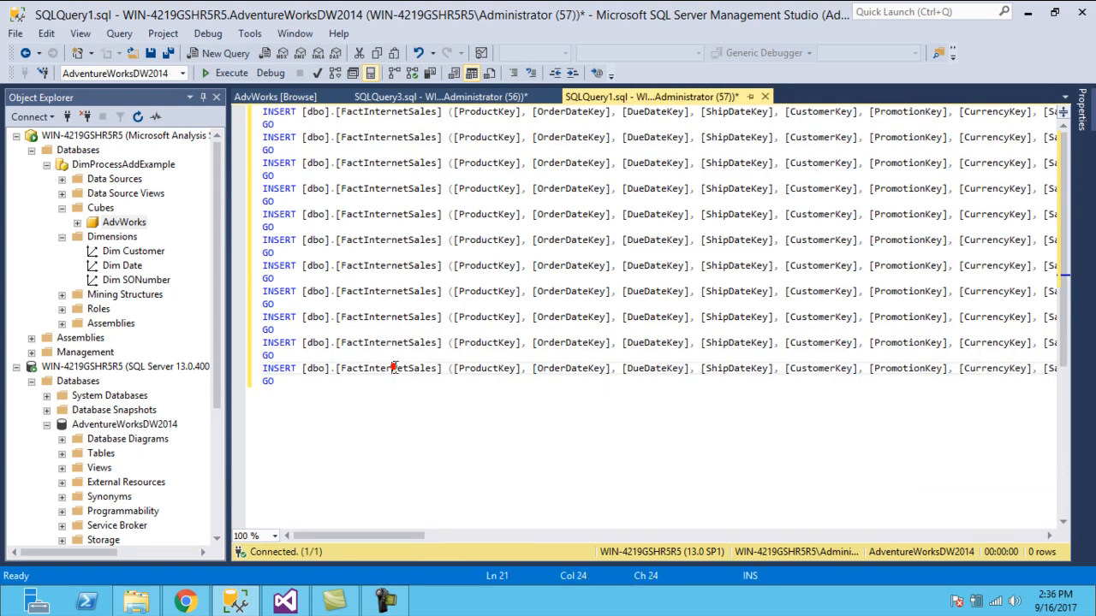
left_click_drag(492, 537, 713, 537)
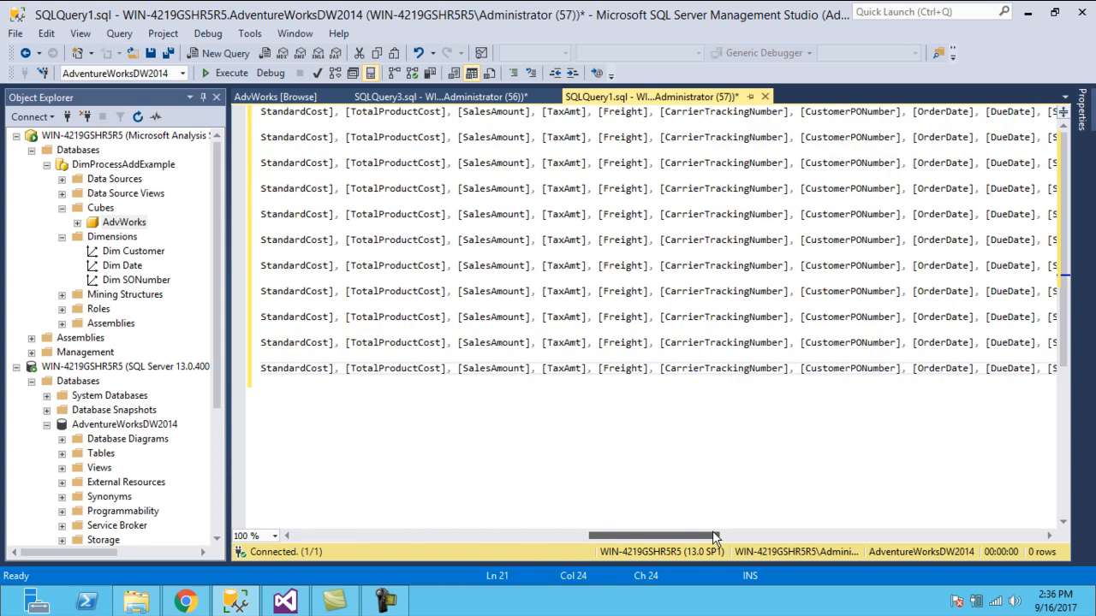
left_click(805, 536)
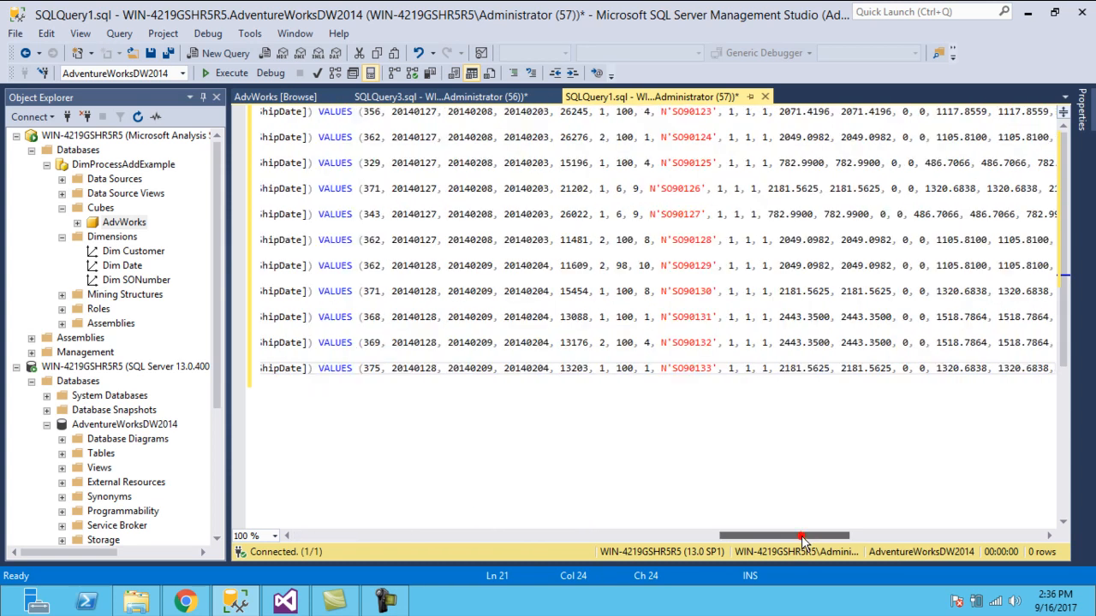
left_click(673, 112)
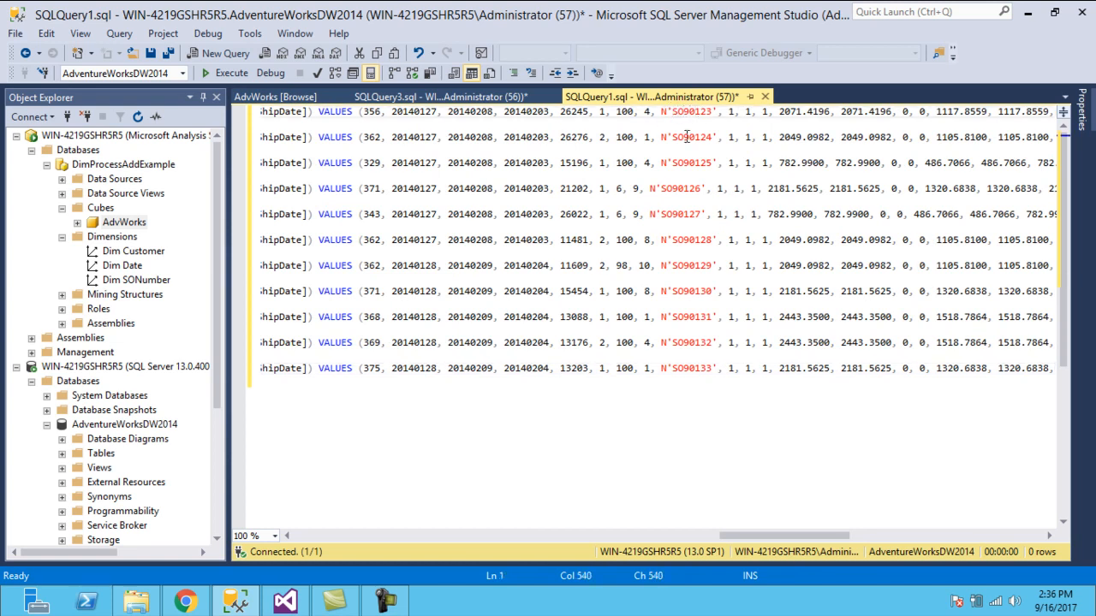
- Execute the FactInternetSales INSERT script against AdventureWorksDW2014 and review the messages through to the end
key("Down")
key("Down")
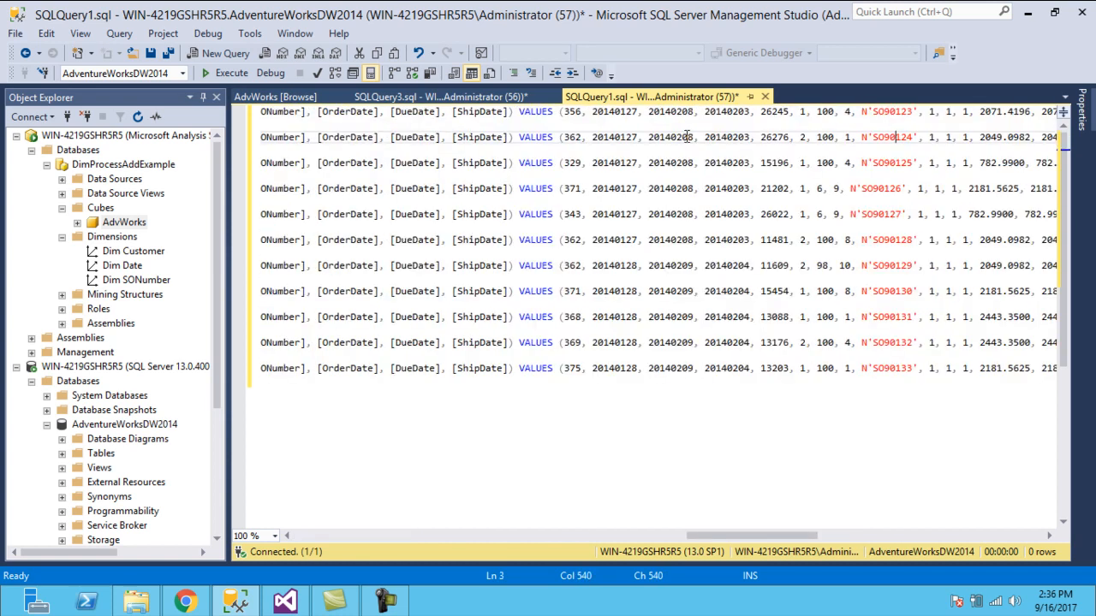
left_click(218, 75)
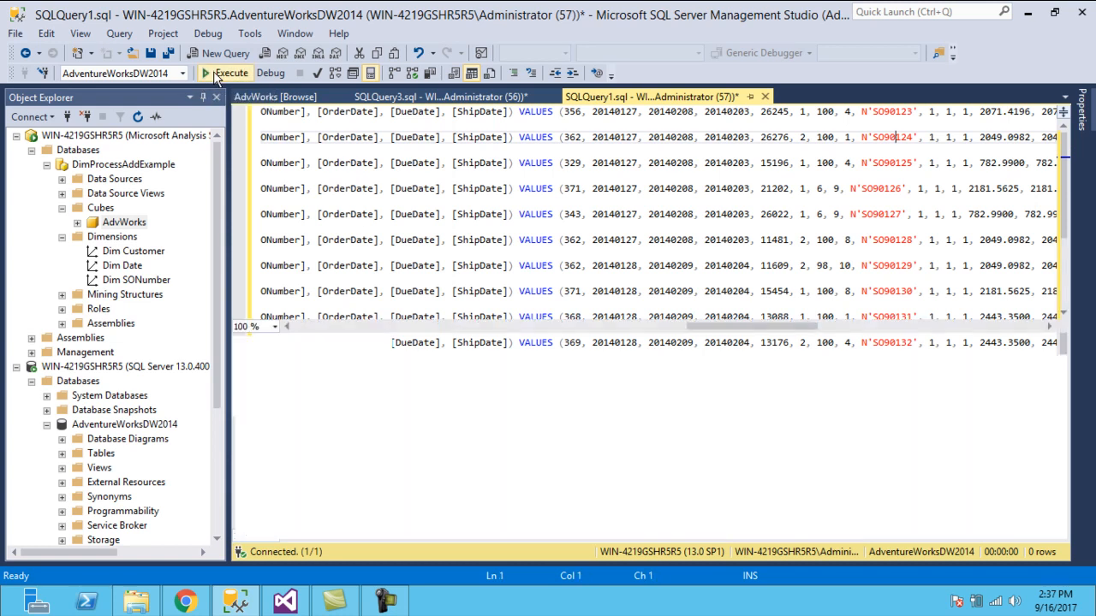
left_click(593, 447)
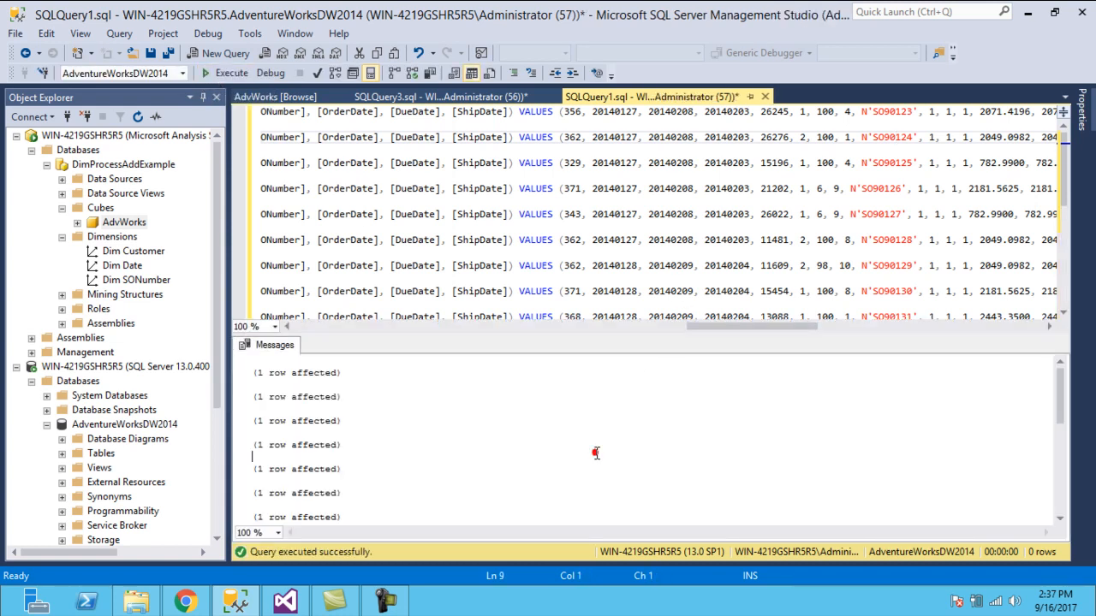
scroll(597, 453, "down", 5)
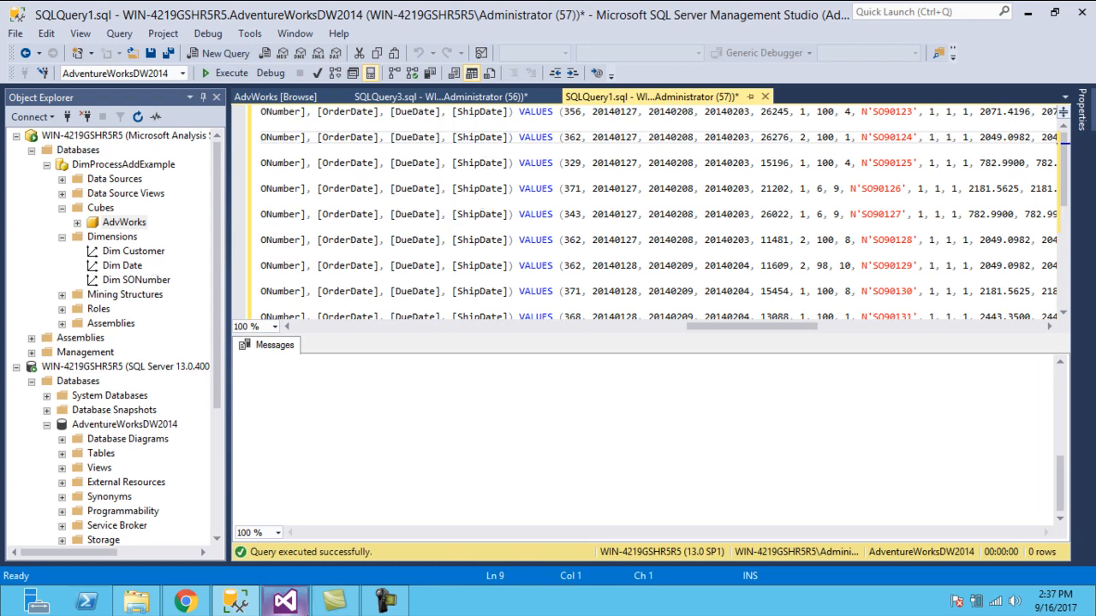
left_click(288, 603)
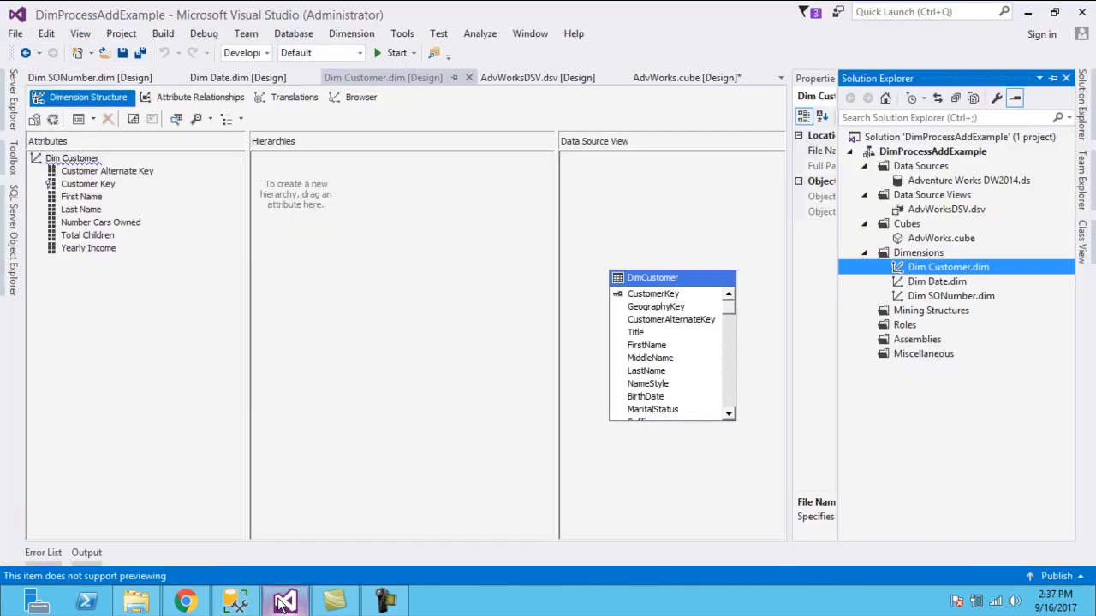
left_click(285, 603)
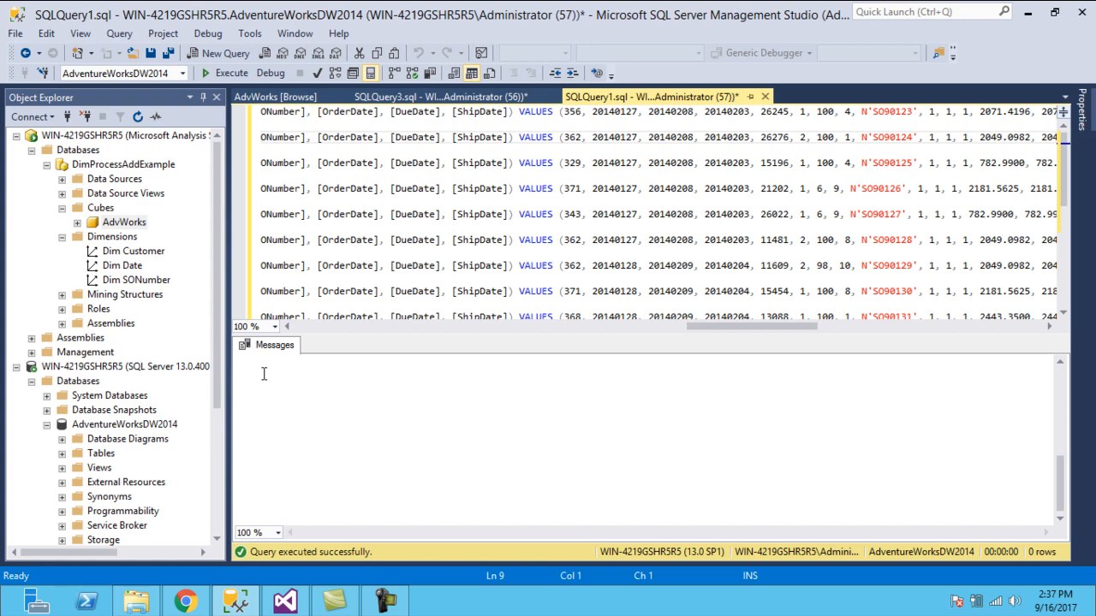
left_click(284, 603)
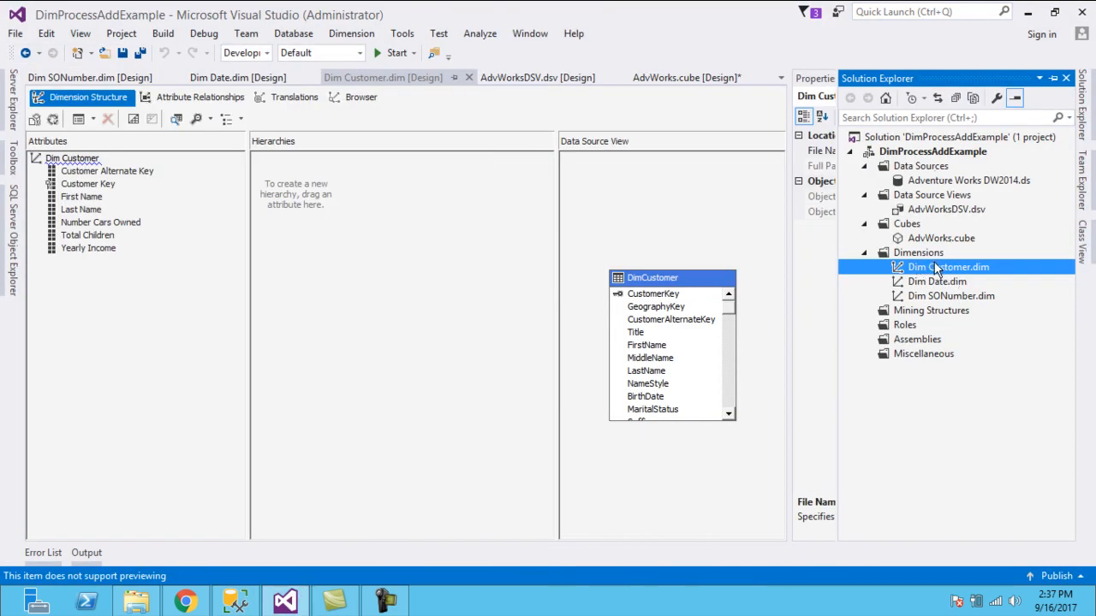
left_click(222, 603)
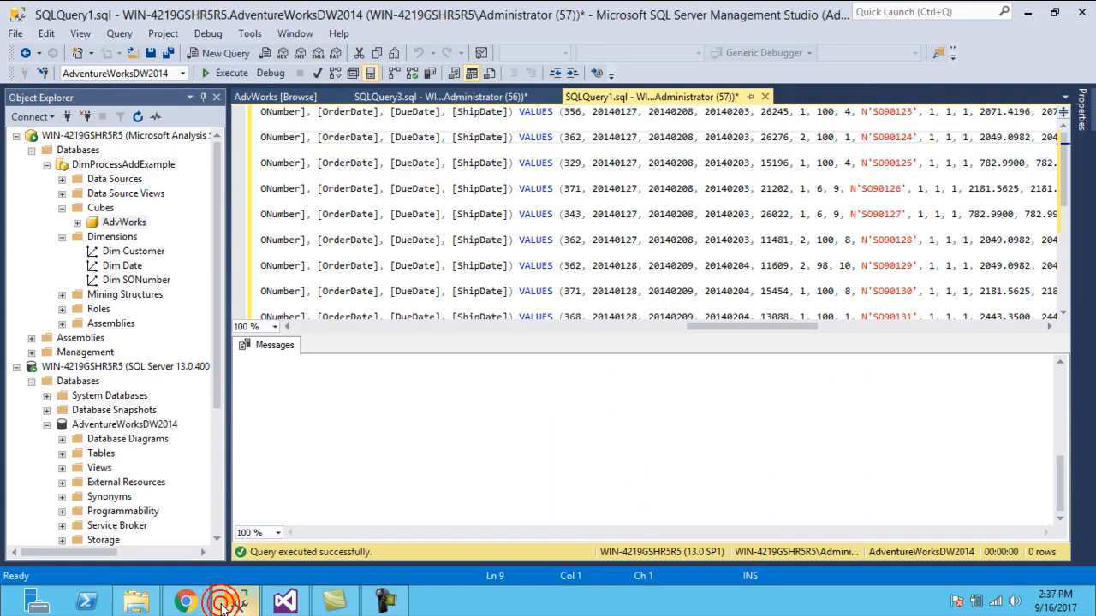
right_click(149, 254)
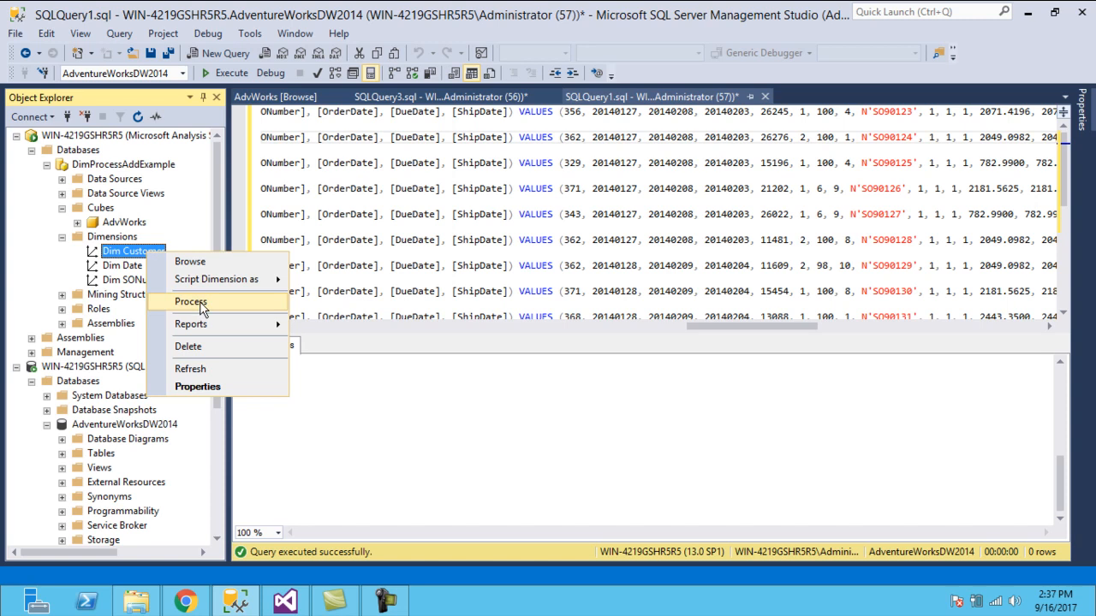
double_click(120, 281)
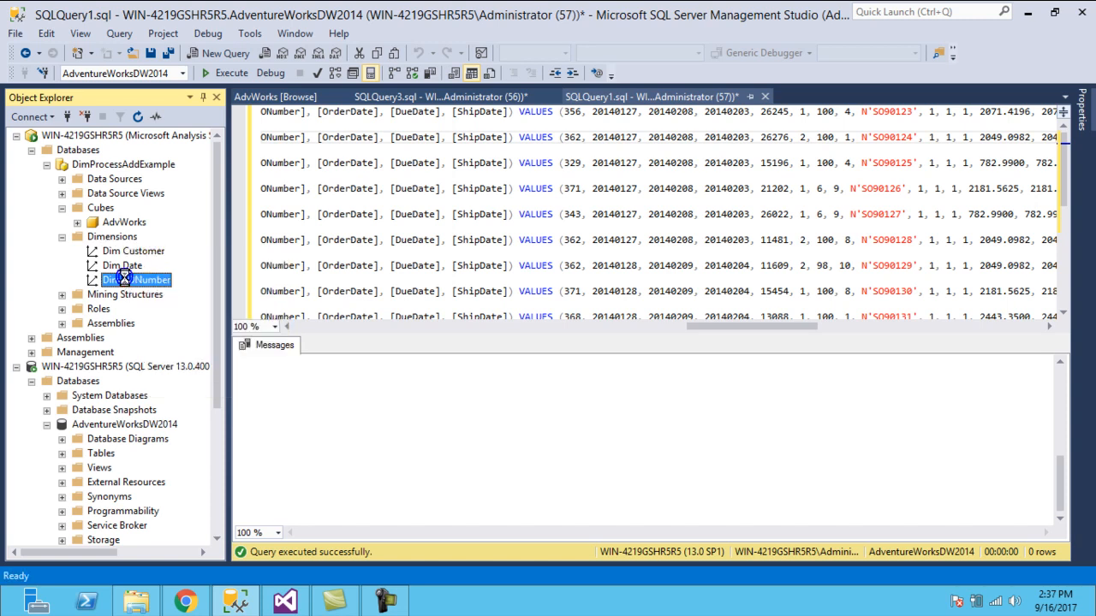
left_click(781, 525)
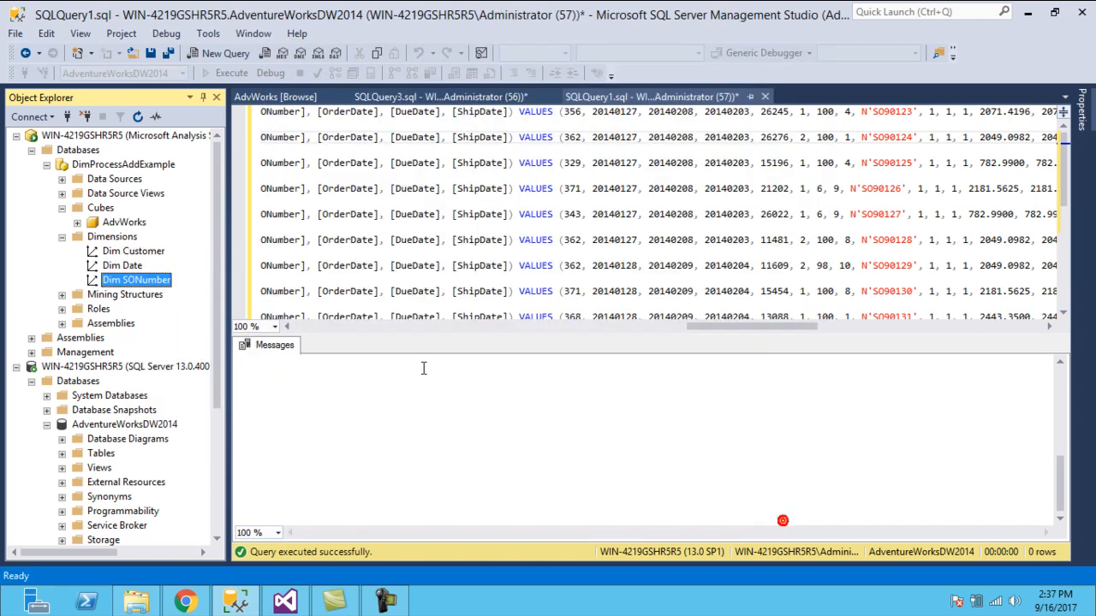
- Script a Process Update of the Dim SONumber dimension to a new query window and close the Process Dimension dialog
right_click(130, 285)
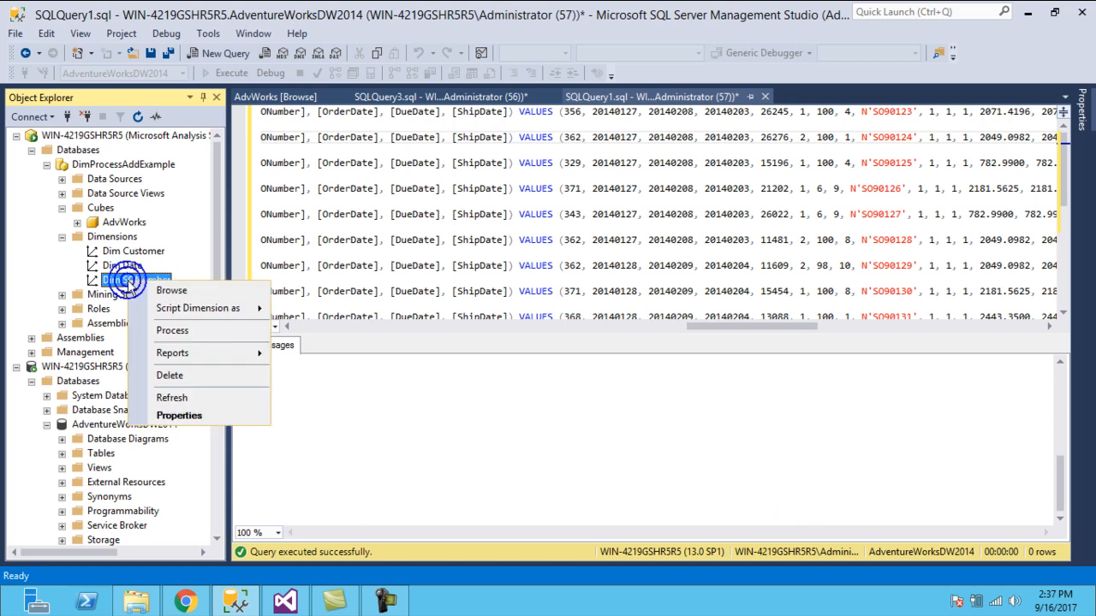
left_click(175, 330)
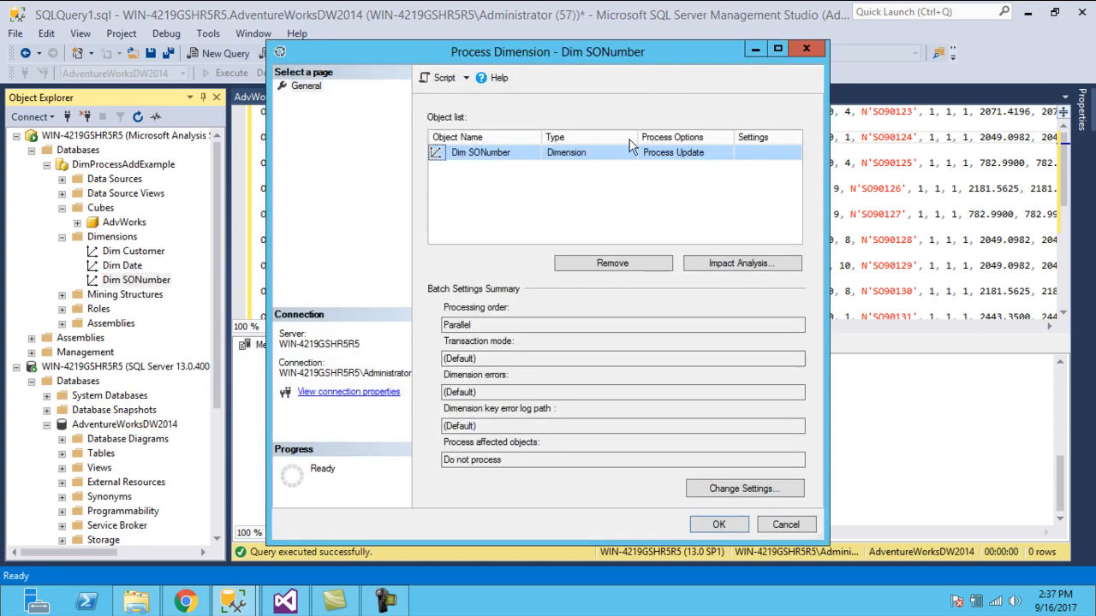
left_click(724, 159)
left_click(727, 156)
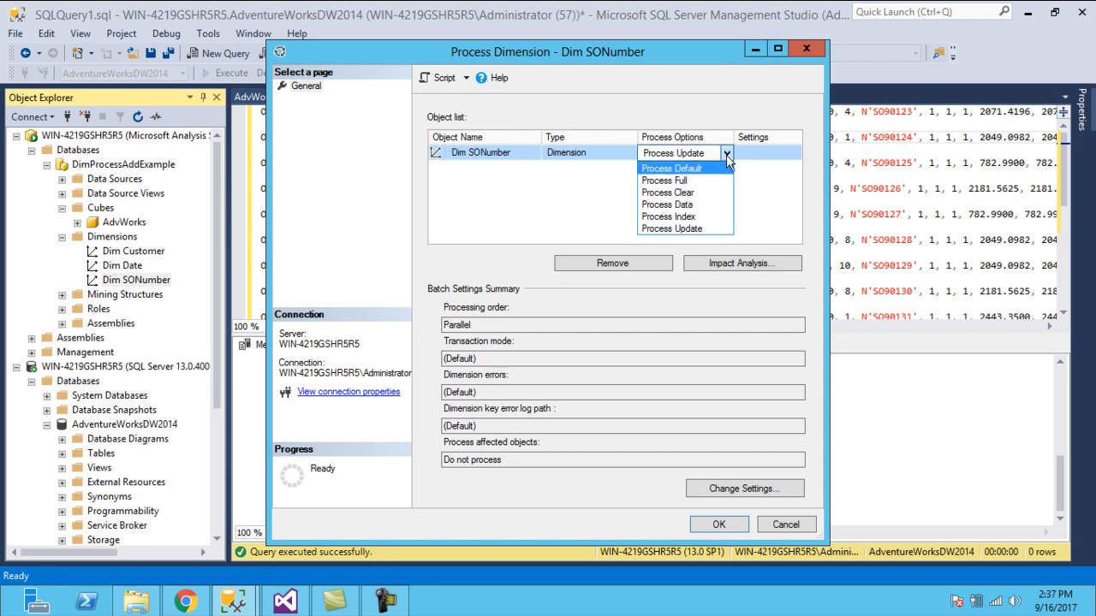
left_click(726, 159)
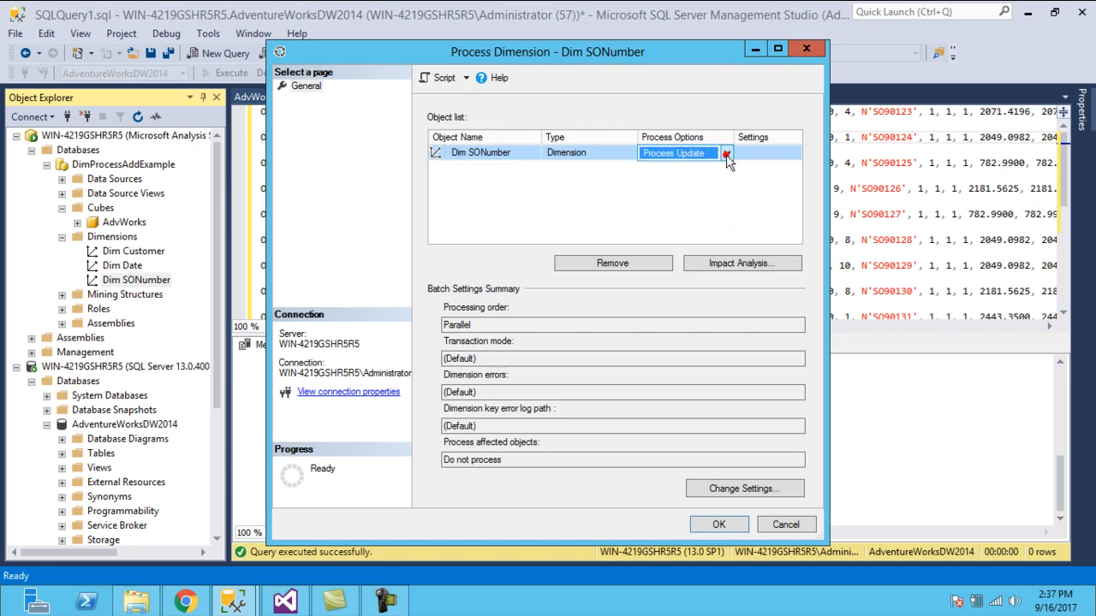
left_click(466, 79)
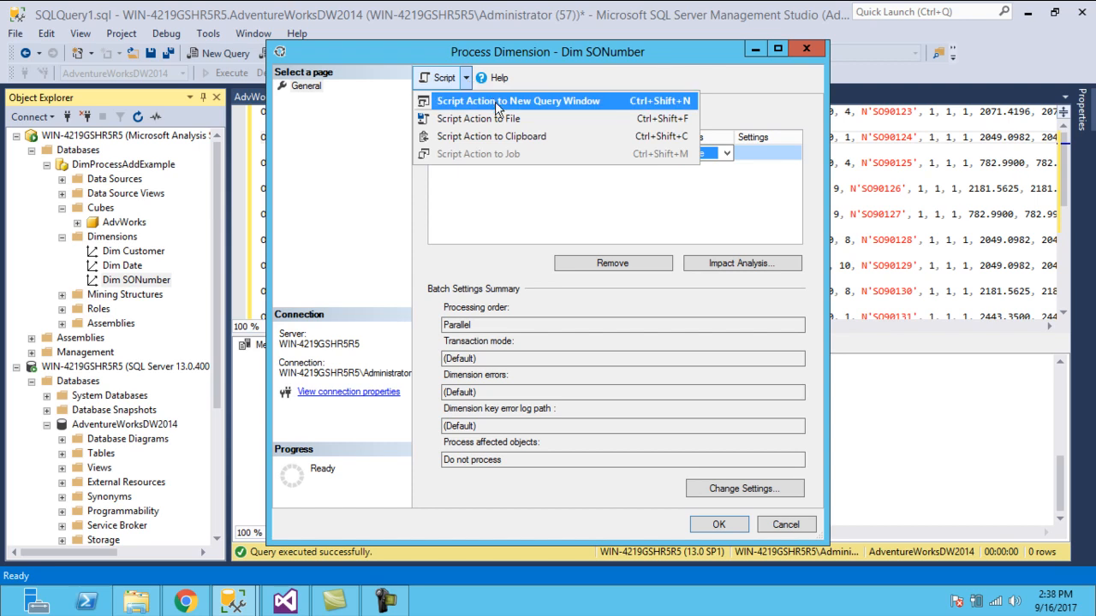
left_click(494, 101)
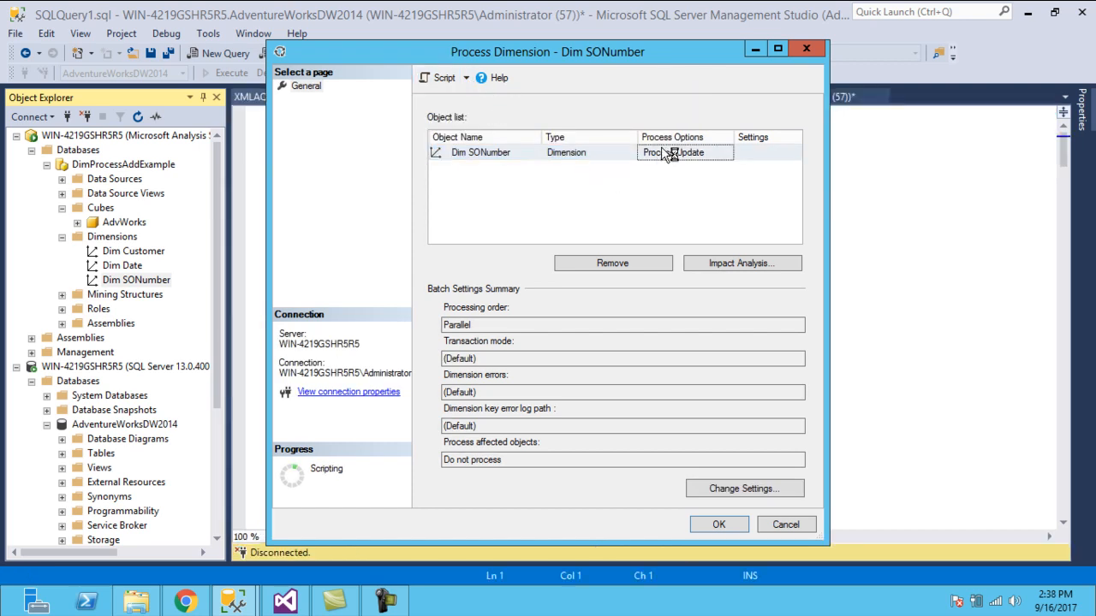
left_click(809, 49)
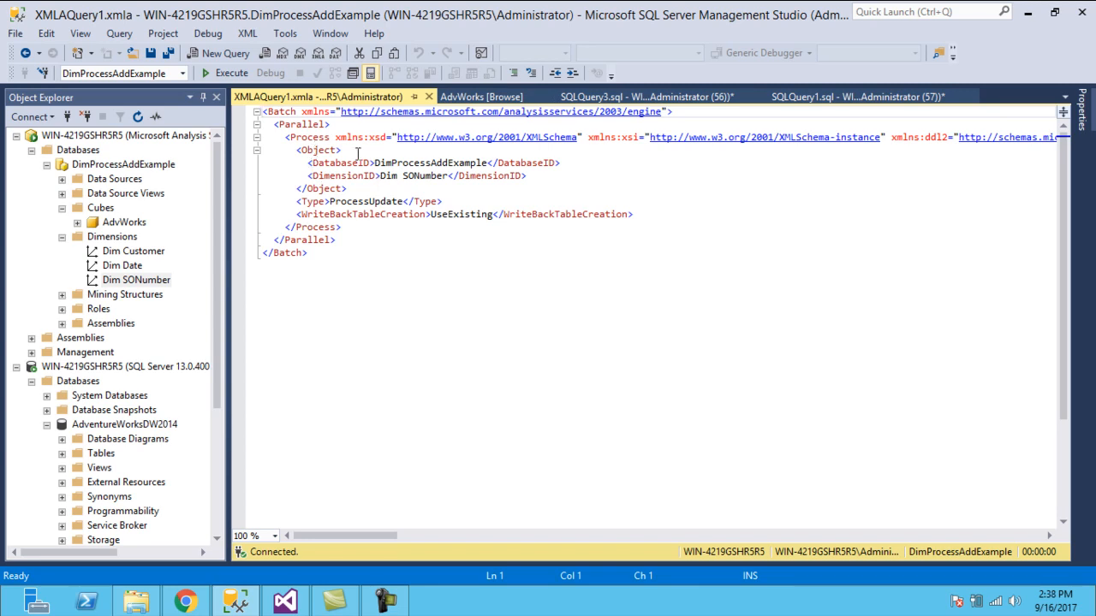
- Change the processing Type in the Dim SONumber XMLA script to ProcessAdd
left_click(369, 201)
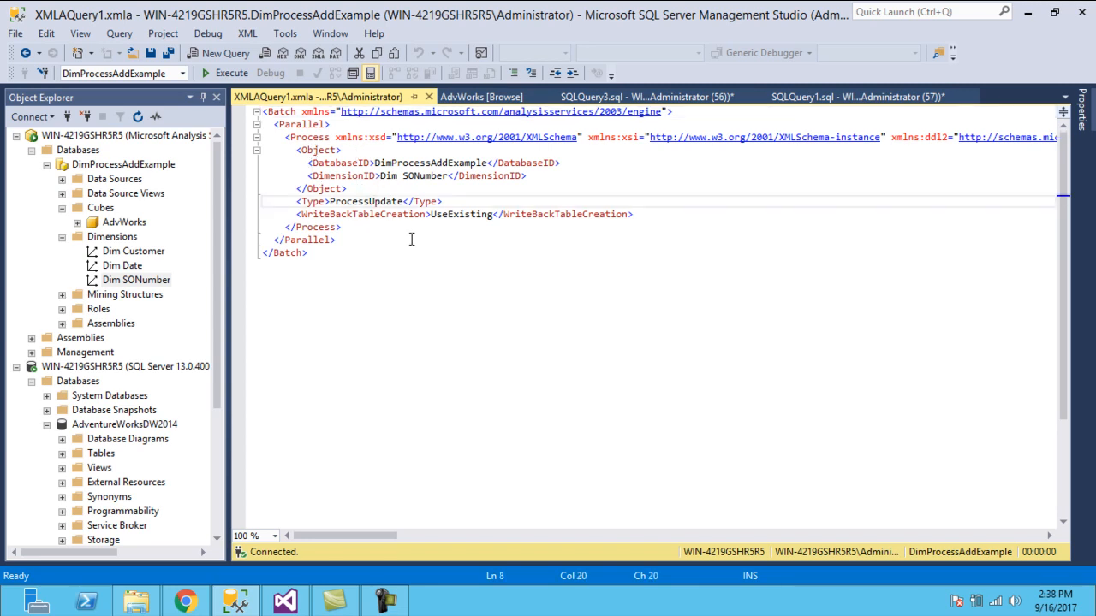
key("Delete")
key("Delete")
key("Delete")
key("Delete")
key("Delete")
key("Delete")
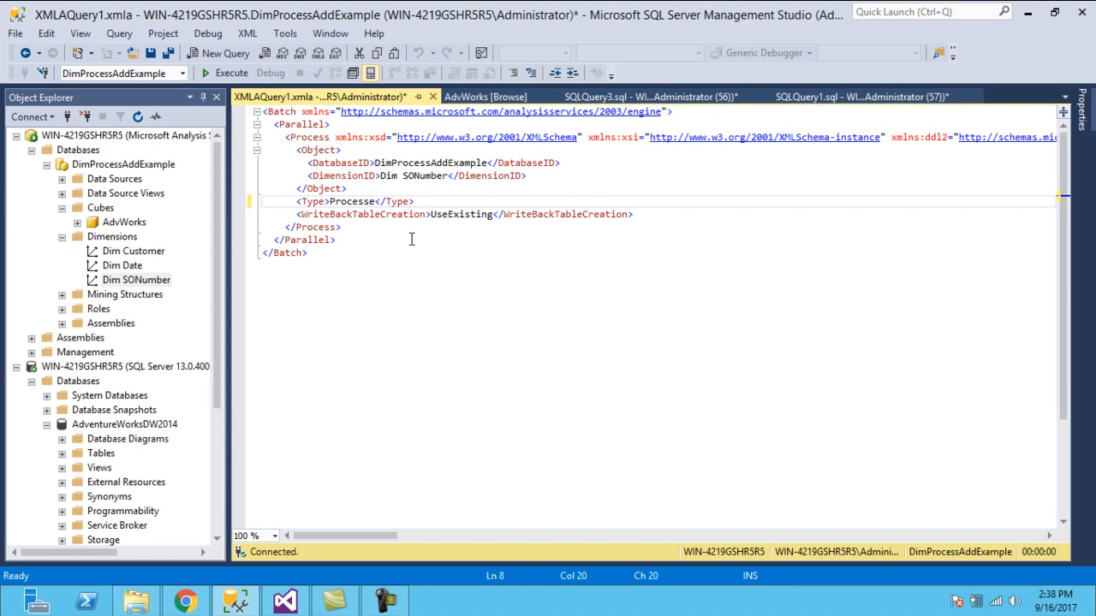
type("ad")
key("BackSpace")
key("BackSpace")
type("a")
key("BackSpace")
type("Add")
- Script the dbo.vwFactInternetSONumber view of AdventureWorksDW2014 as CREATE to a new query window
left_click(67, 469)
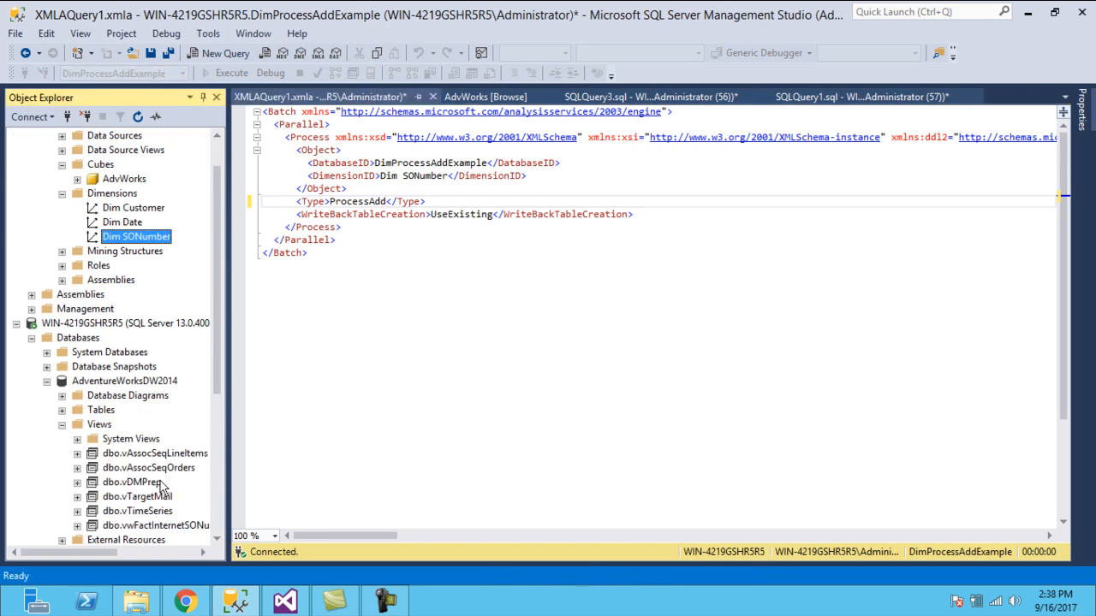
left_click(180, 526)
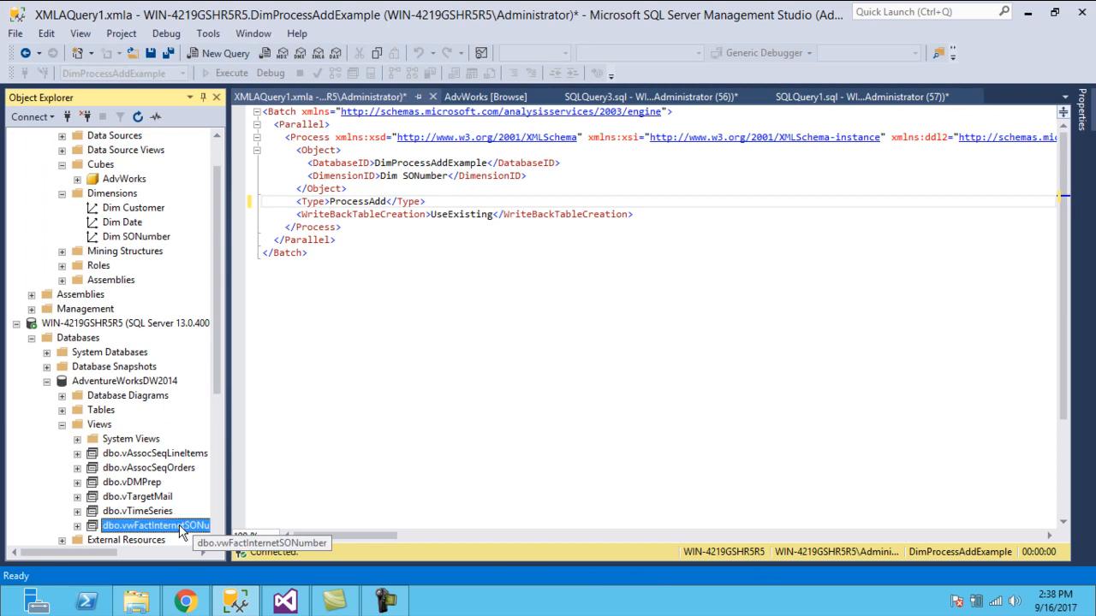
right_click(181, 526)
mouse_move(309, 374)
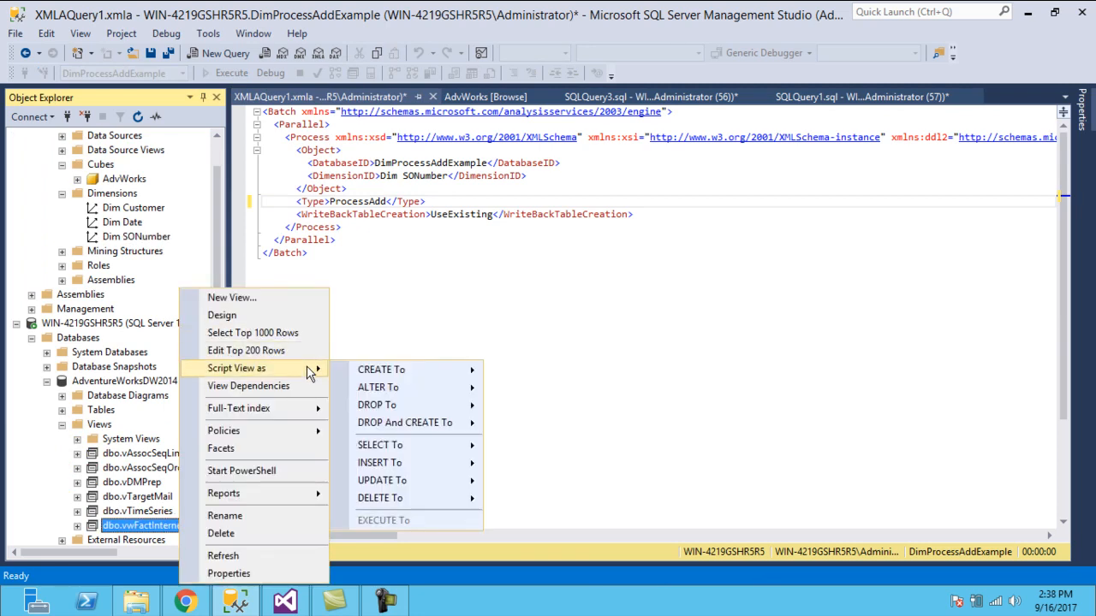
mouse_move(385, 371)
left_click(522, 370)
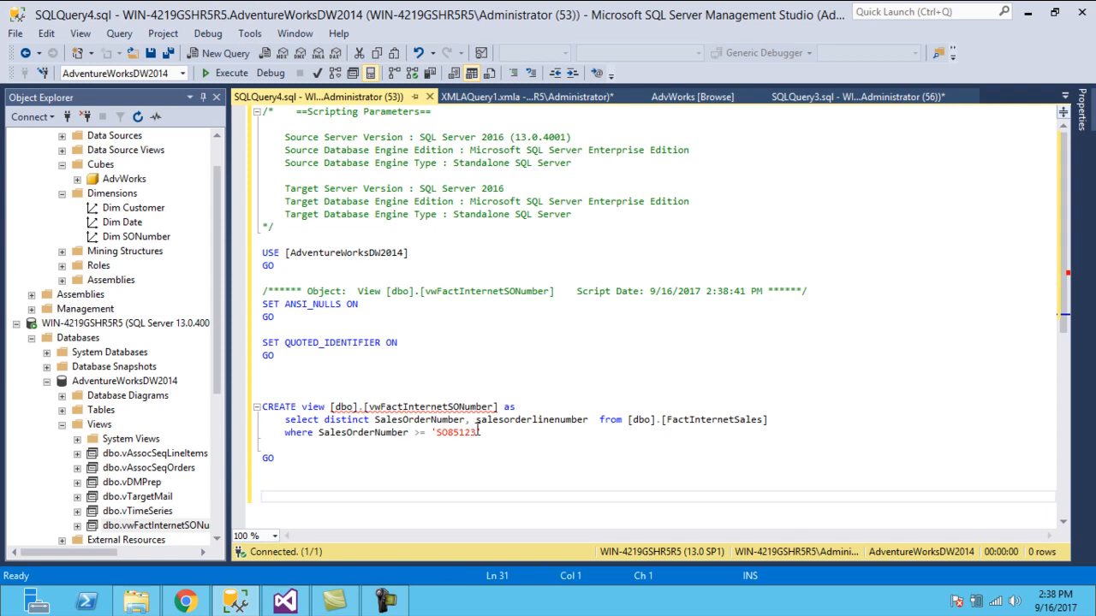
- Switch to Visual Studio, open the AdvWorksDSV data source view and select the vwFactInternetSONumber table
left_click(290, 601)
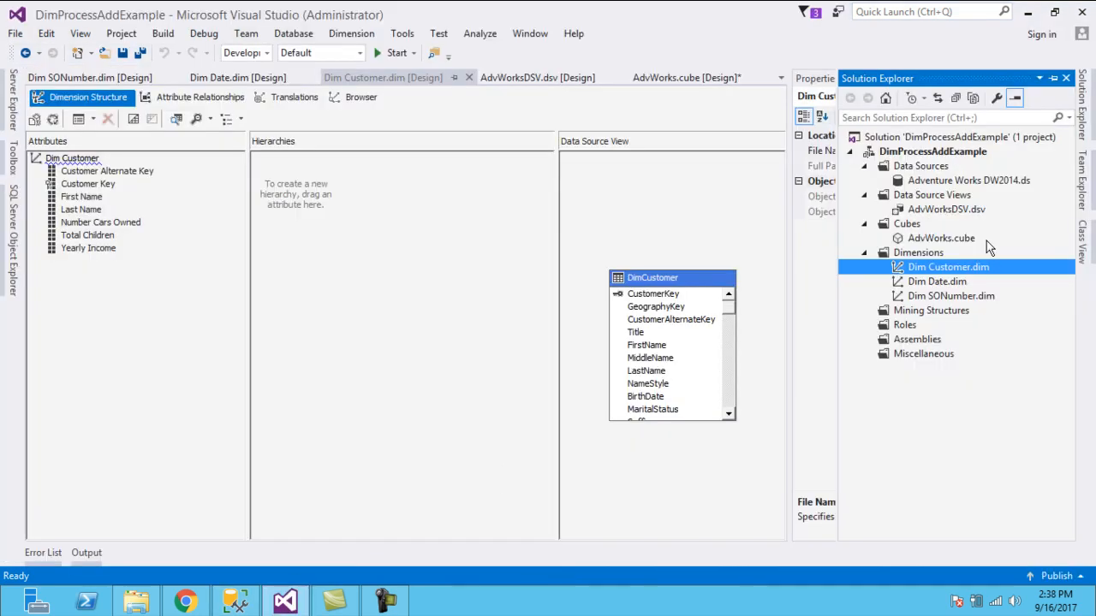
left_click(959, 210)
double_click(959, 210)
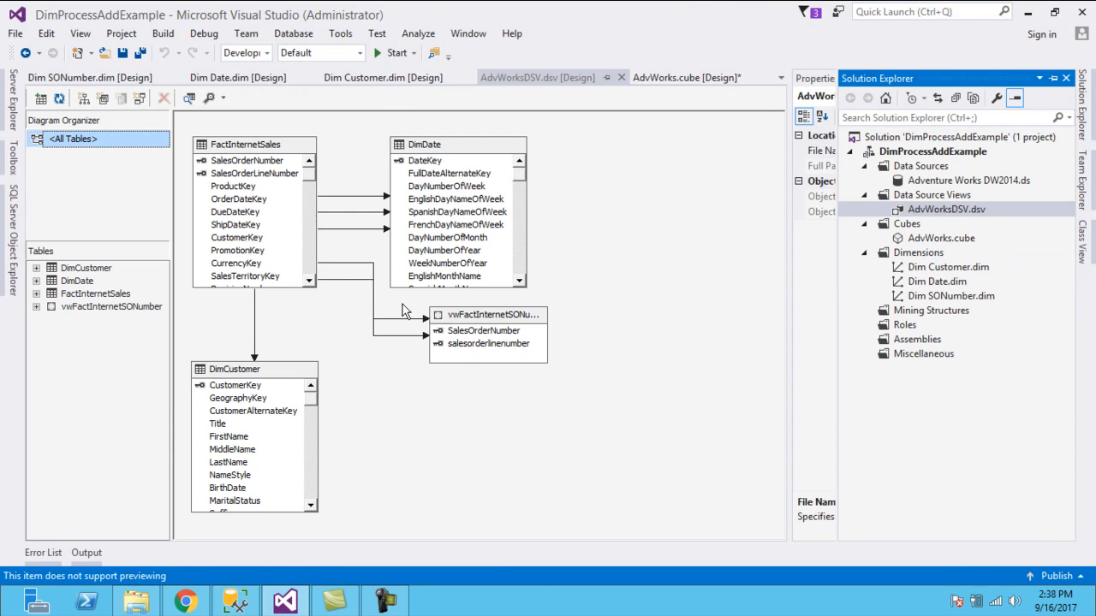
left_click(481, 317)
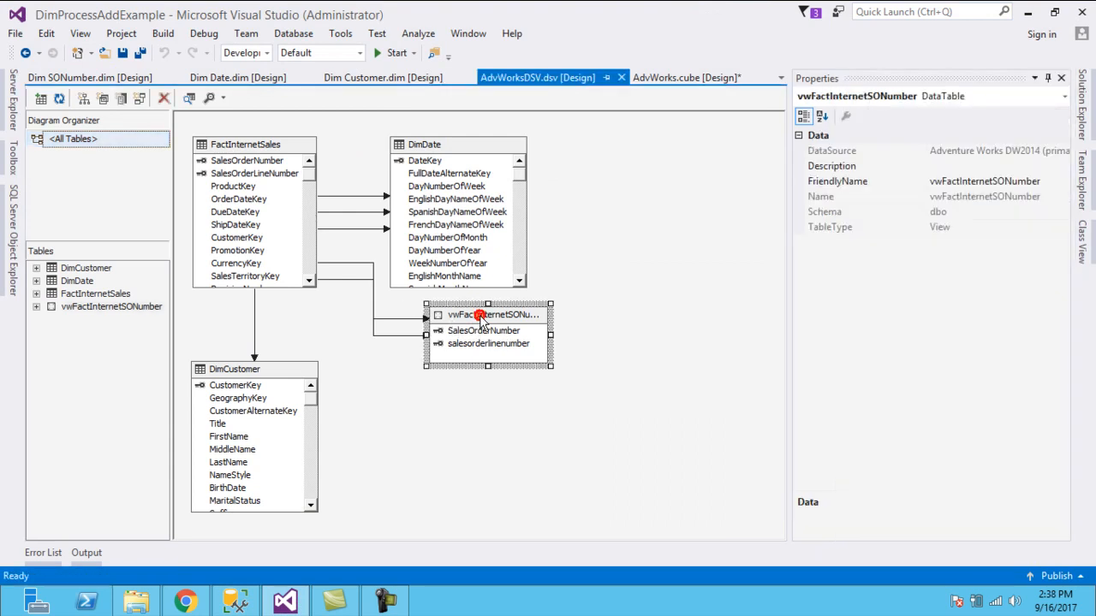
- Back in SQL Server Management Studio, auto-hide Object Explorer and compare the view's WHERE filter with the INSERT script's order numbers
left_click(235, 602)
left_click(483, 432)
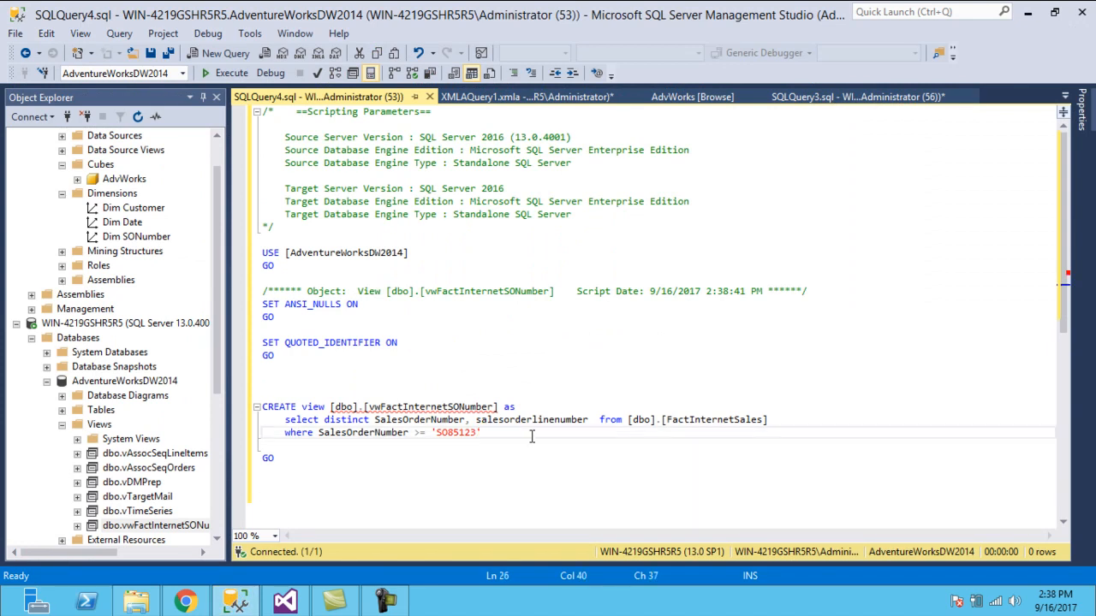
left_click(203, 98)
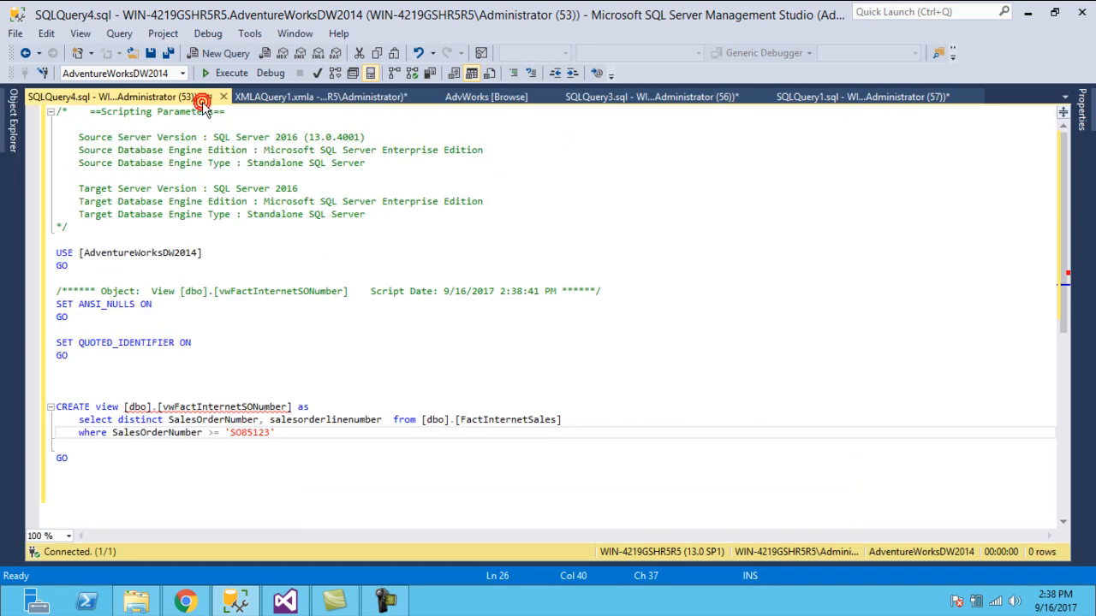
left_click(810, 101)
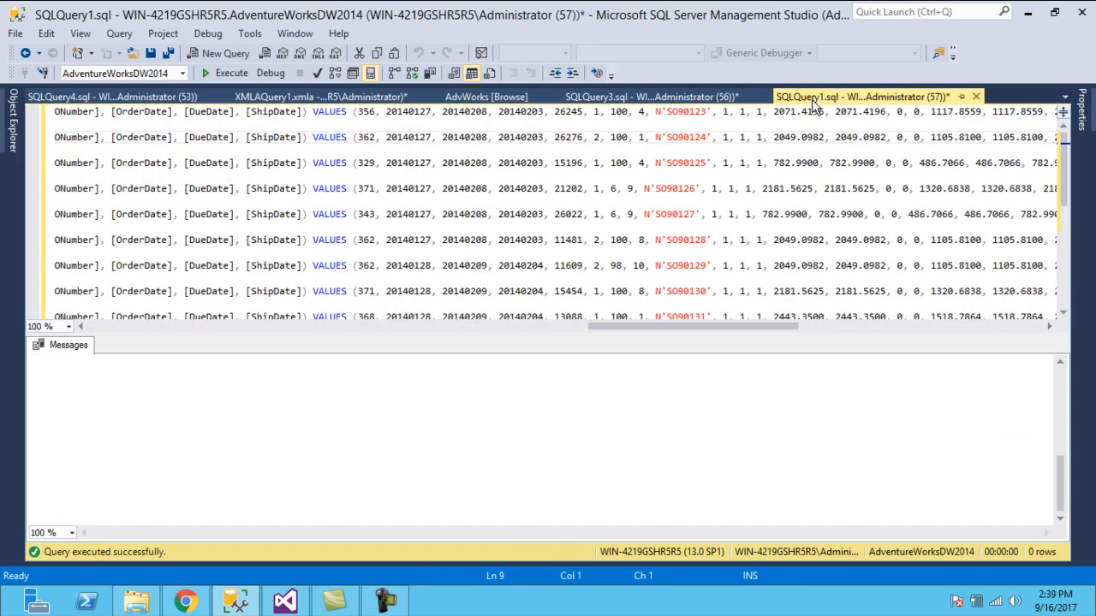
left_click(163, 100)
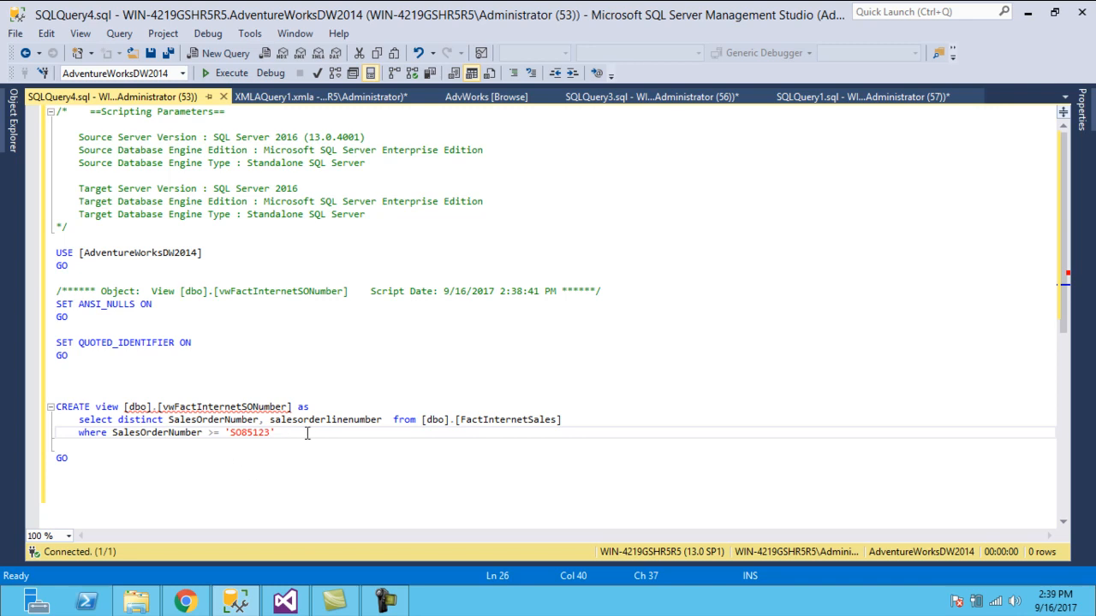
- Copy the sales order number from the first INSERT statement in SQLQuery1
left_click(832, 97)
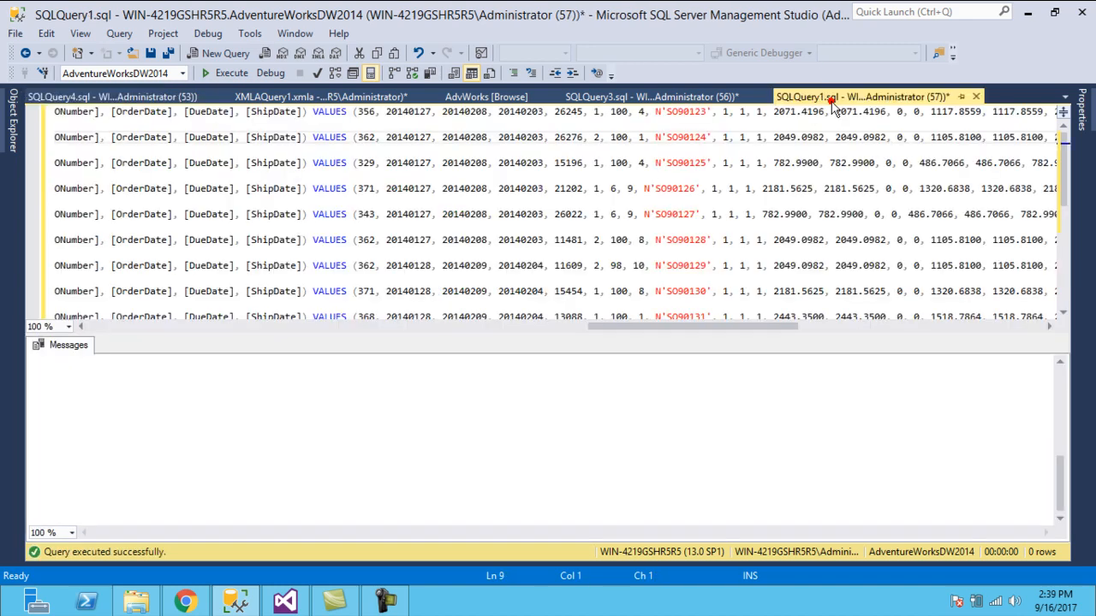
double_click(670, 112)
key("ctrl+c")
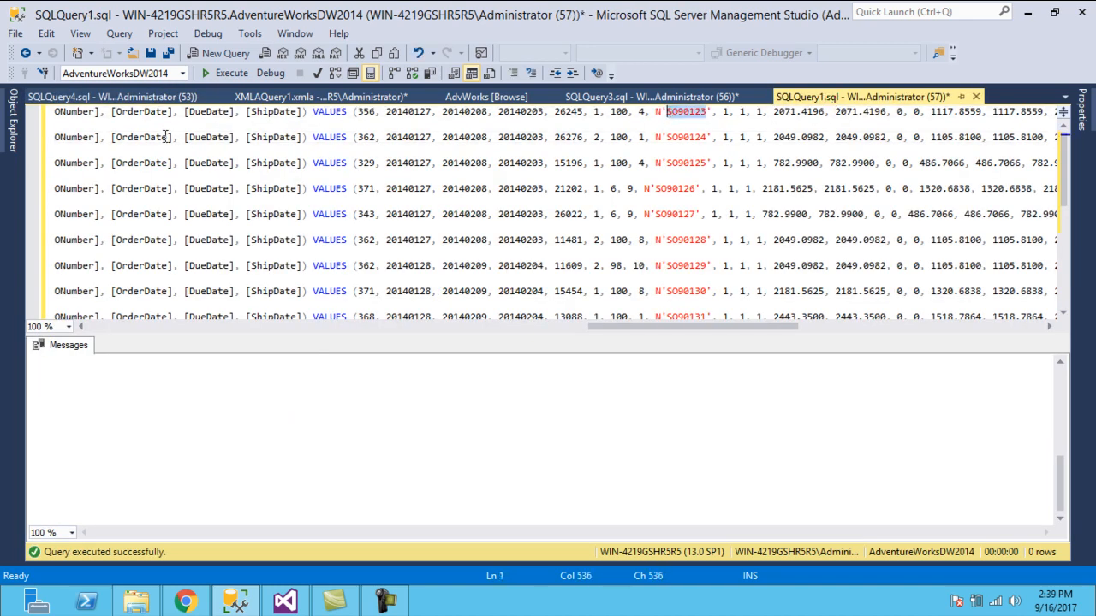
- Replace the sales order number in the vwFactInternetSONumber script's WHERE filter with the one copied from the INSERT script
left_click(174, 96)
left_click(252, 432)
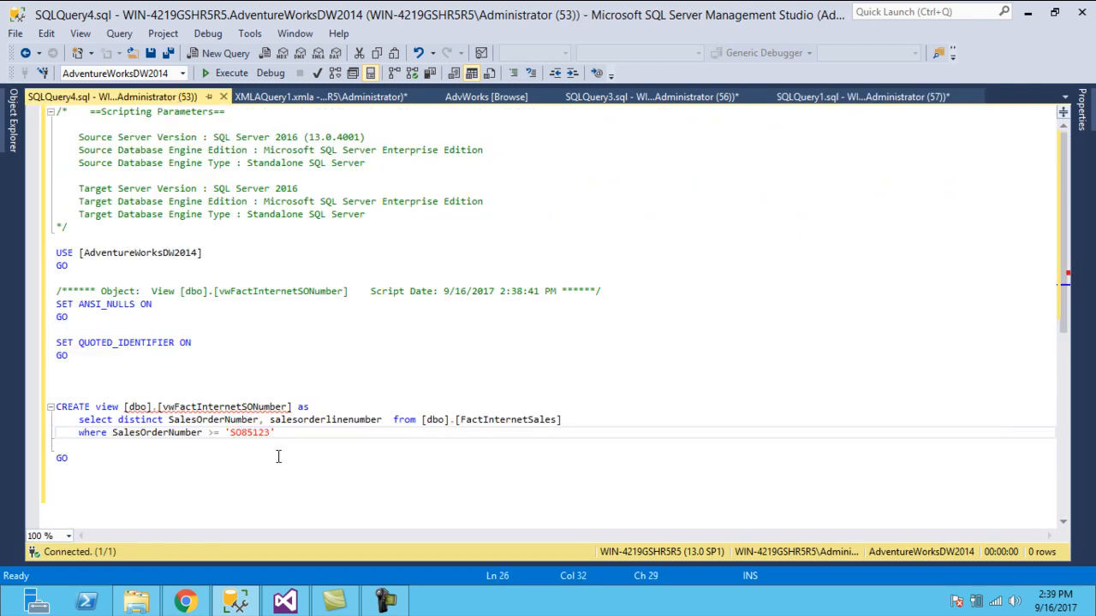
key("BackSpace")
key("BackSpace")
key("BackSpace")
key("BackSpace")
key("Delete")
key("Delete")
key("Delete")
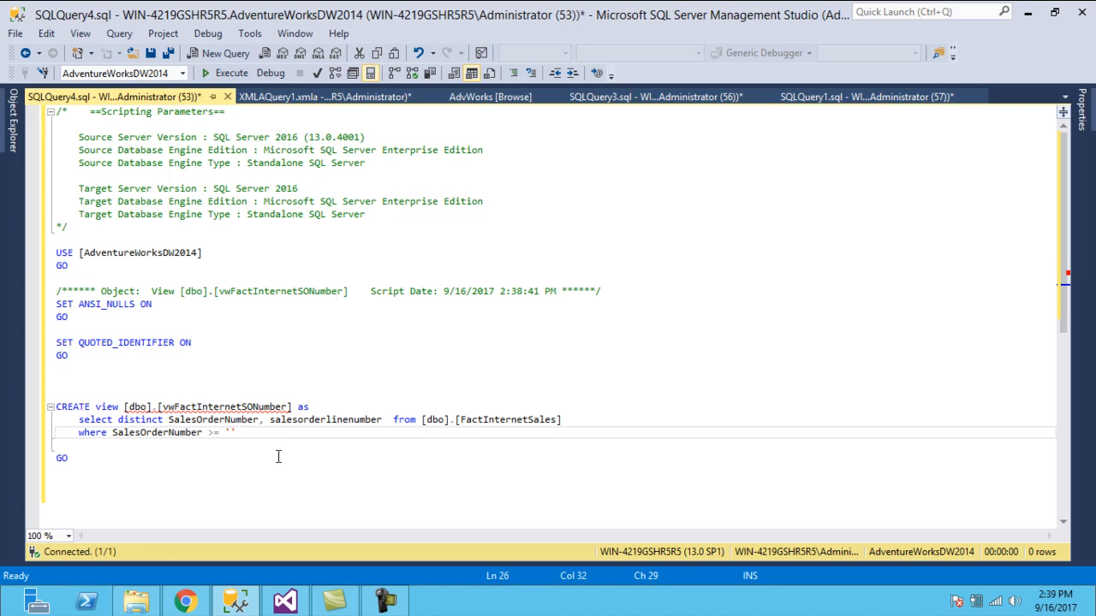
key("ctrl+v")
- Change the CREATE keyword to ALTER in the vwFactInternetSONumber view script
left_click_drag(314, 408, 57, 407)
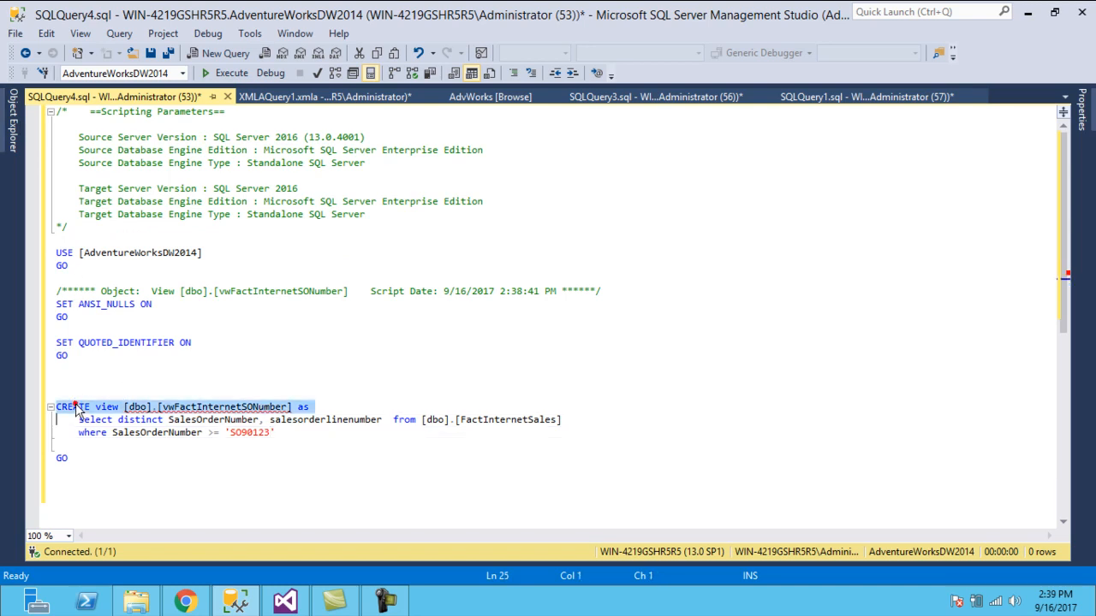
double_click(227, 409)
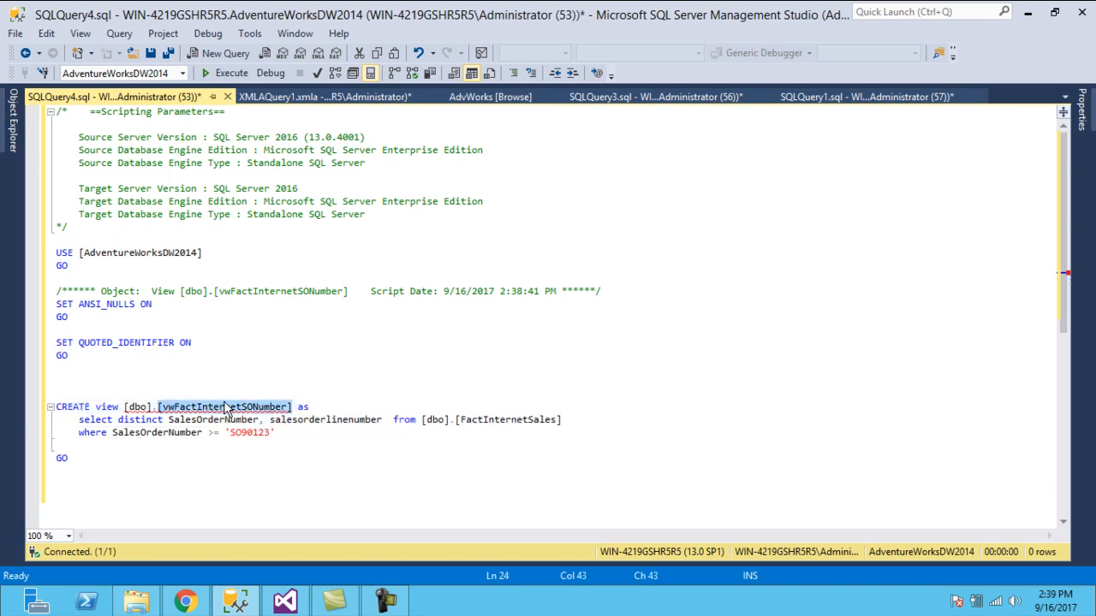
key("Home")
key("Delete")
key("Delete")
key("Delete")
key("Delete")
key("Delete")
key("Delete")
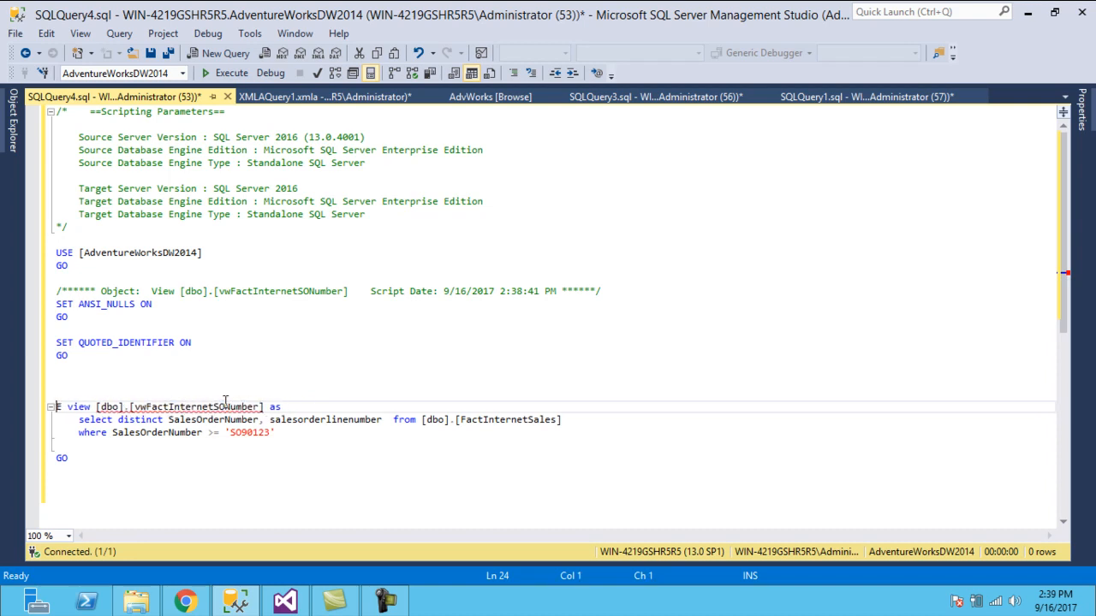
type("ALTER")
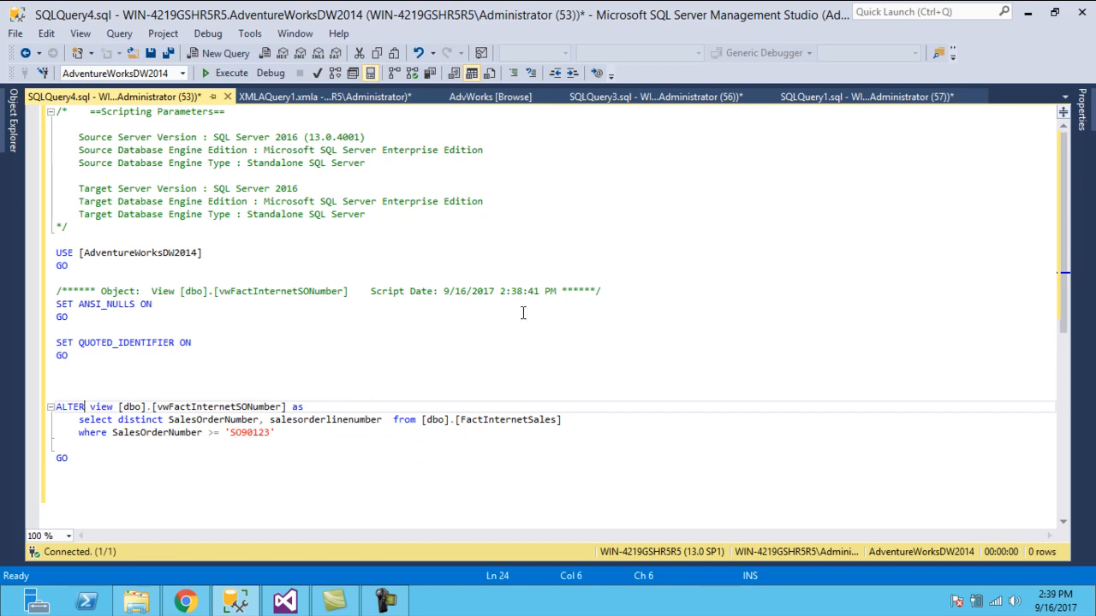
- Check the filter against the order numbers in SQLQuery1 and execute the ALTER view script in SQLQuery4
left_click(852, 98)
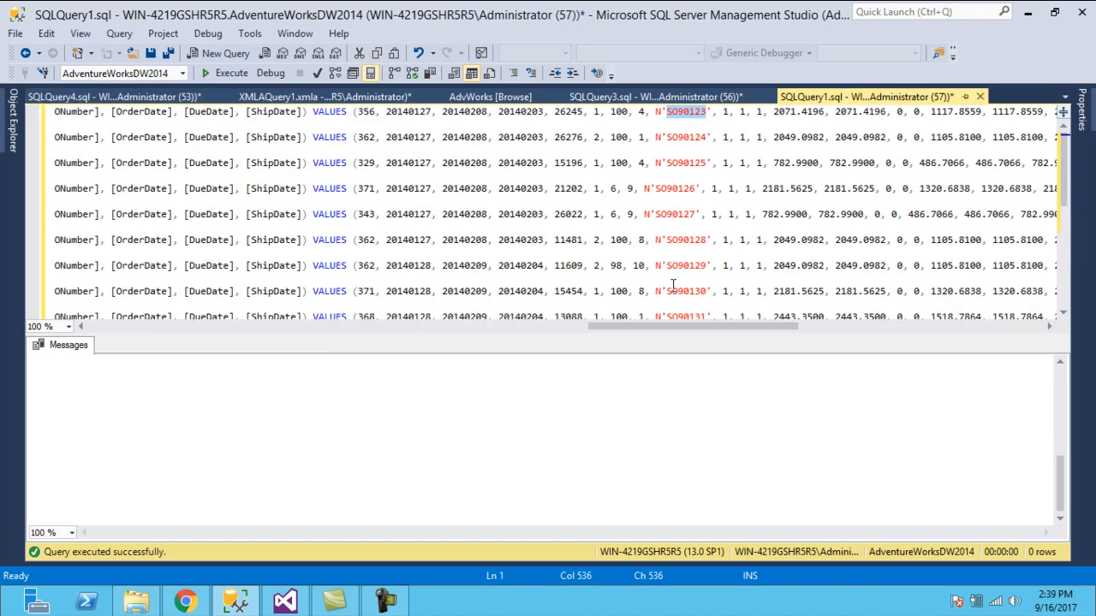
left_click(145, 98)
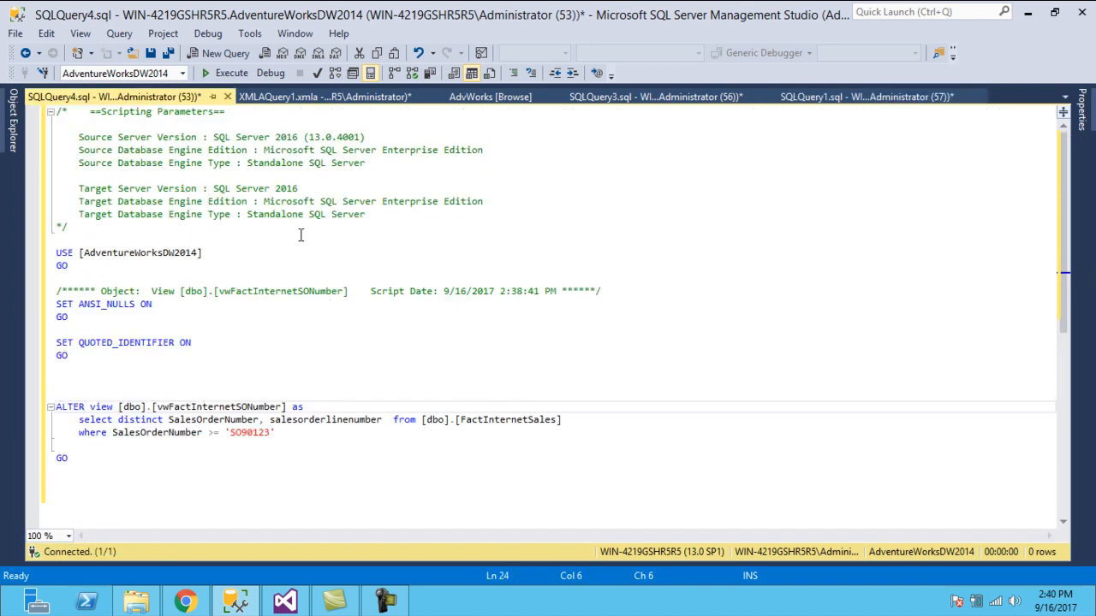
left_click(218, 73)
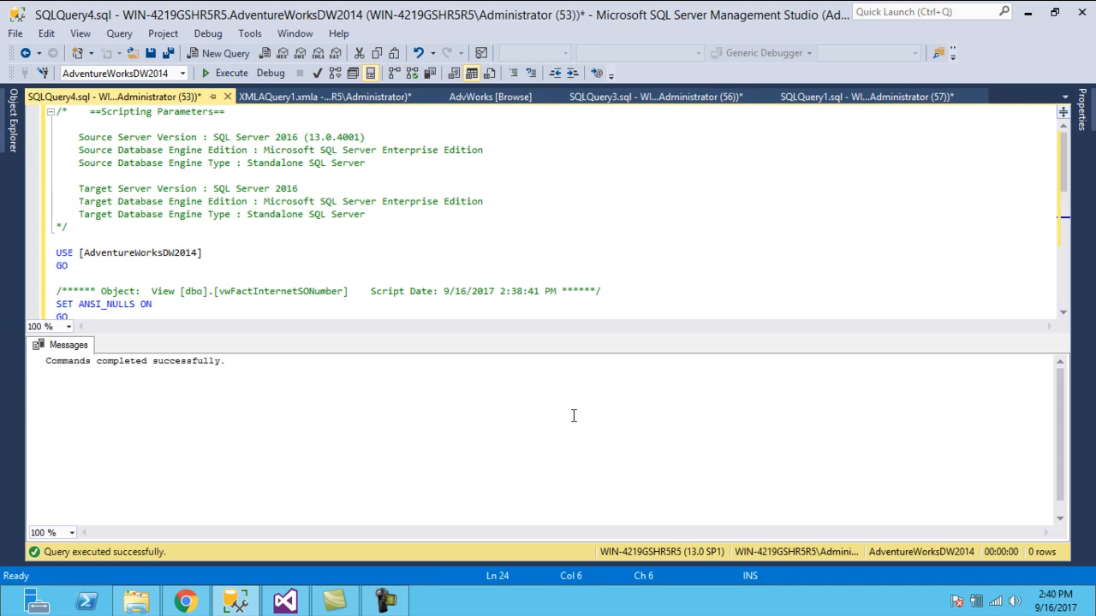
- Glance at the AdvWorksDSV diagram in Visual Studio, return to SQL Server Management Studio and close SQLQuery4.sql without saving
left_click(227, 97)
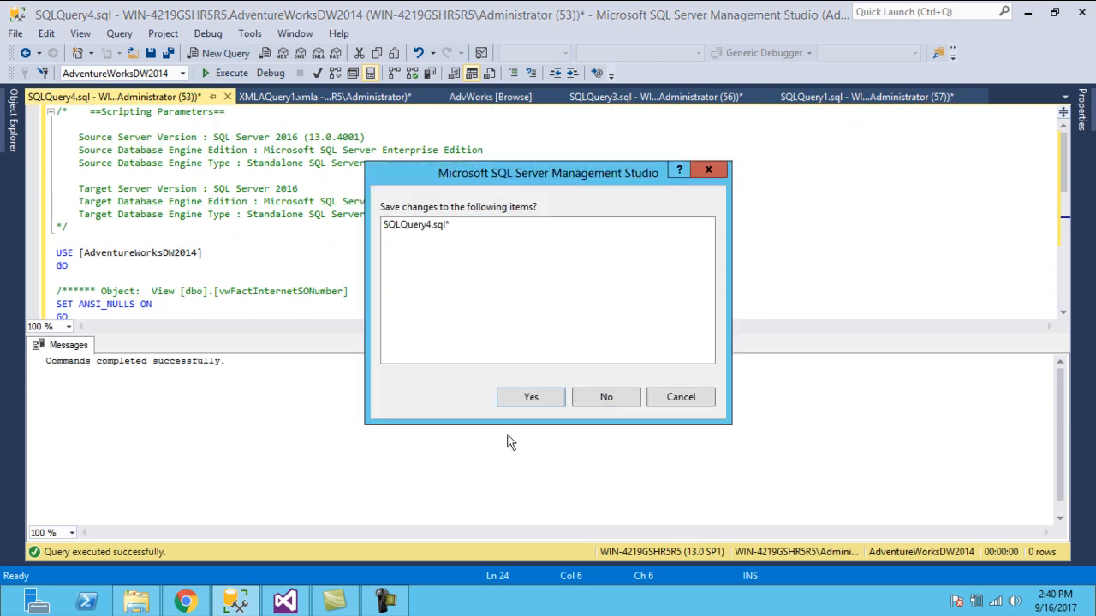
left_click(667, 397)
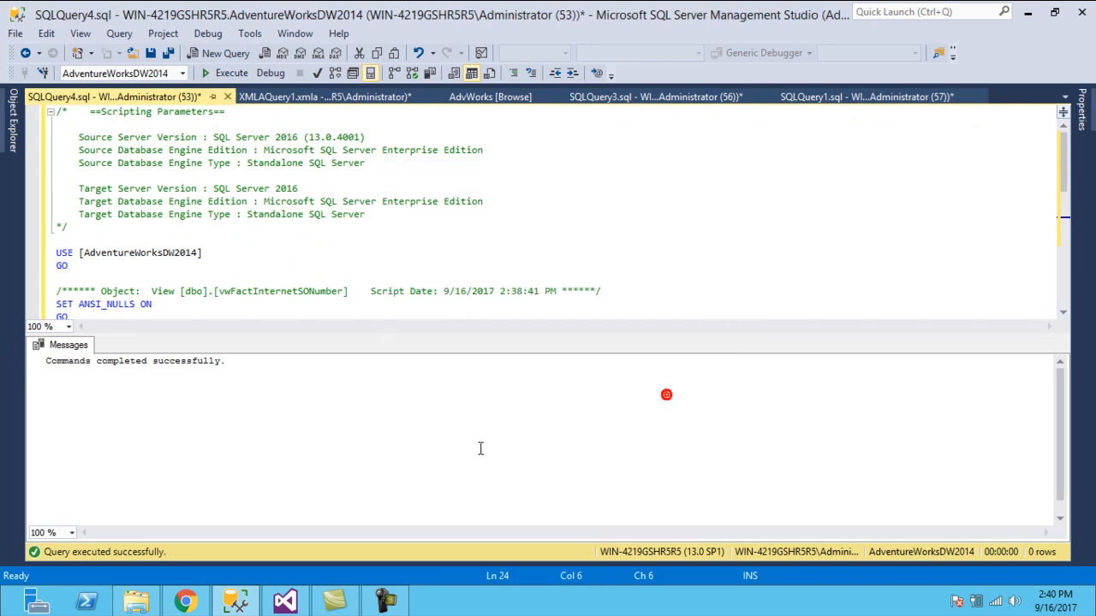
left_click(287, 602)
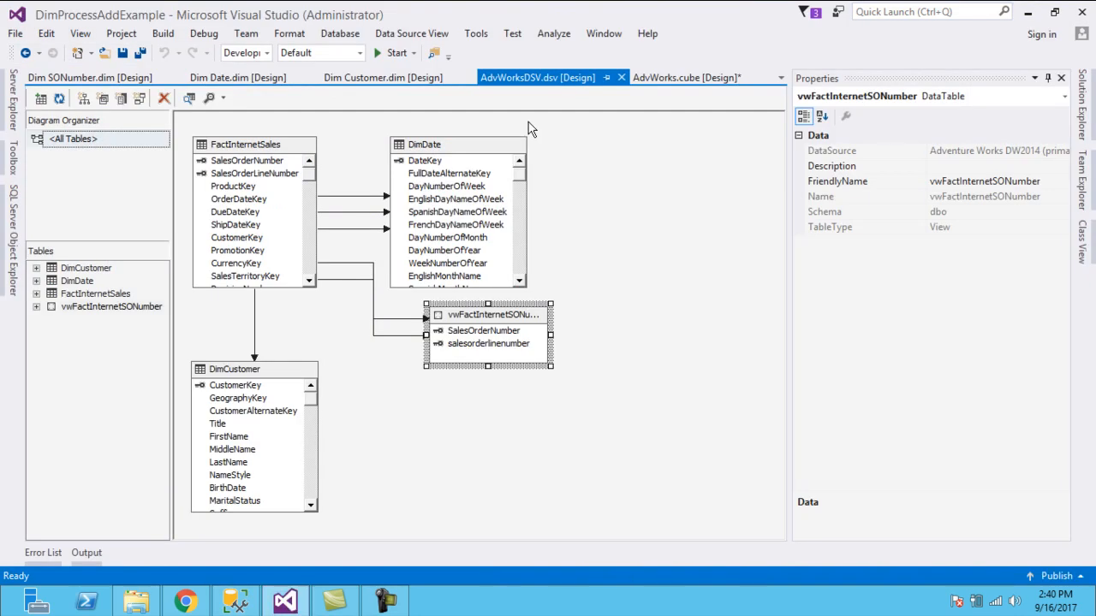
left_click(235, 602)
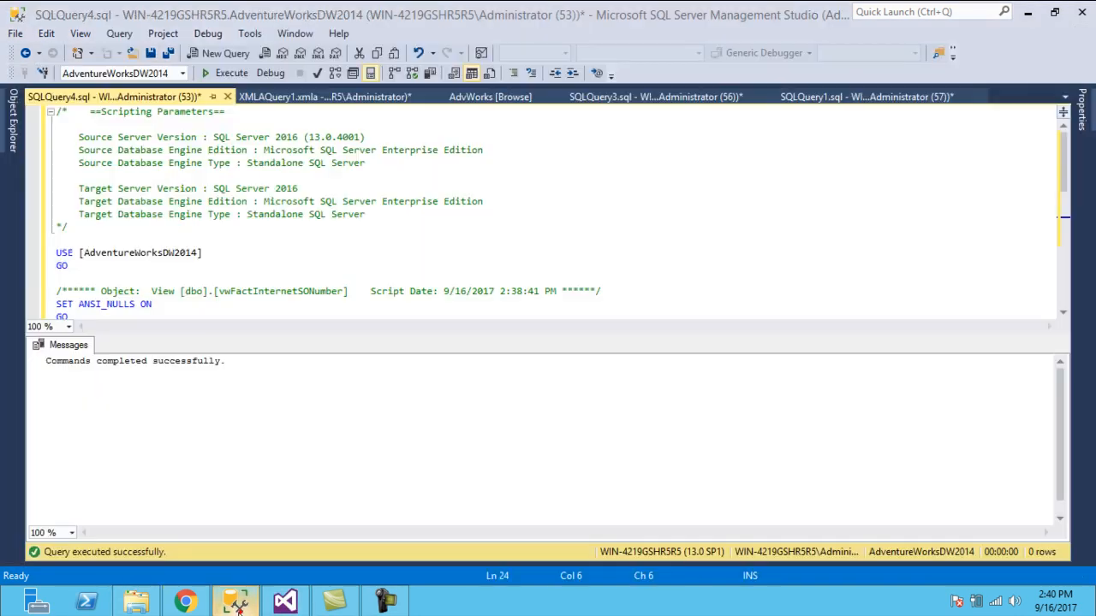
left_click(227, 97)
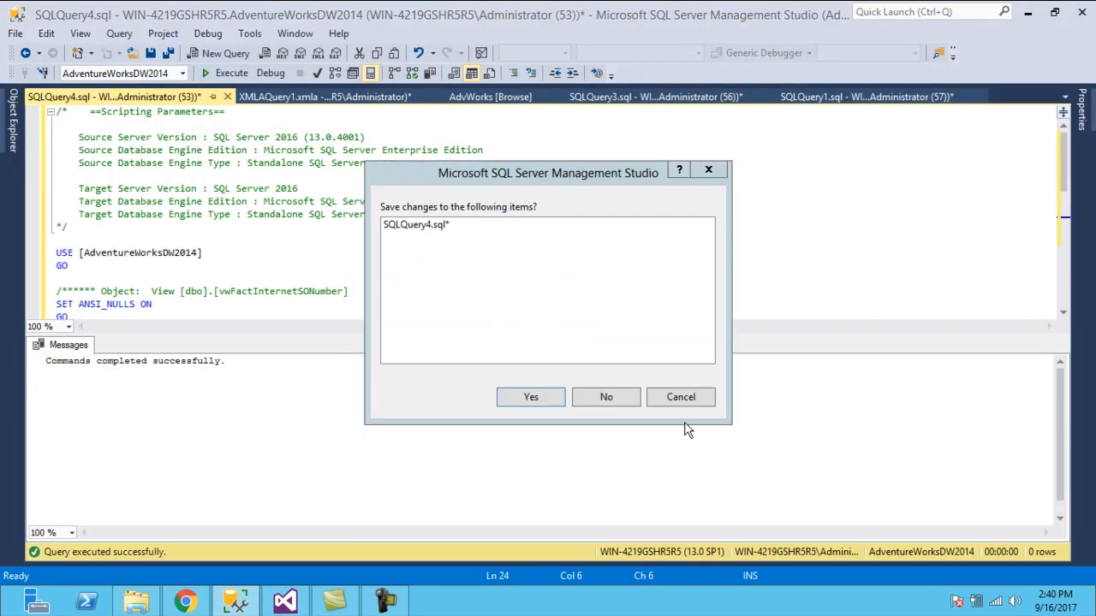
left_click(628, 399)
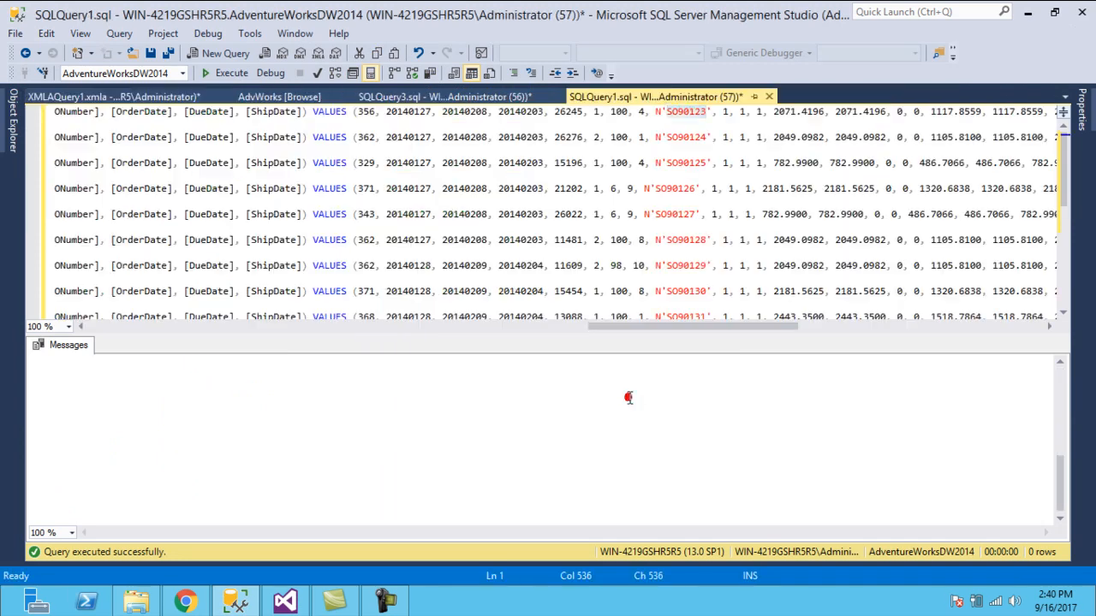
- Execute the ProcessAdd XMLA script for the Dim SONumber dimension and review its messages and results
left_click(120, 97)
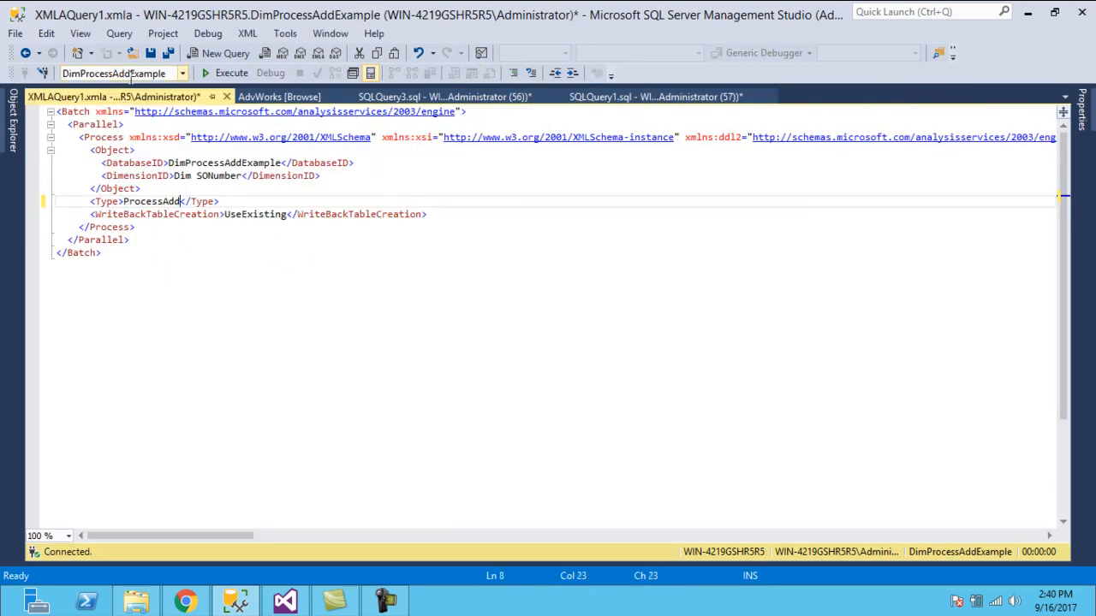
left_click(240, 241)
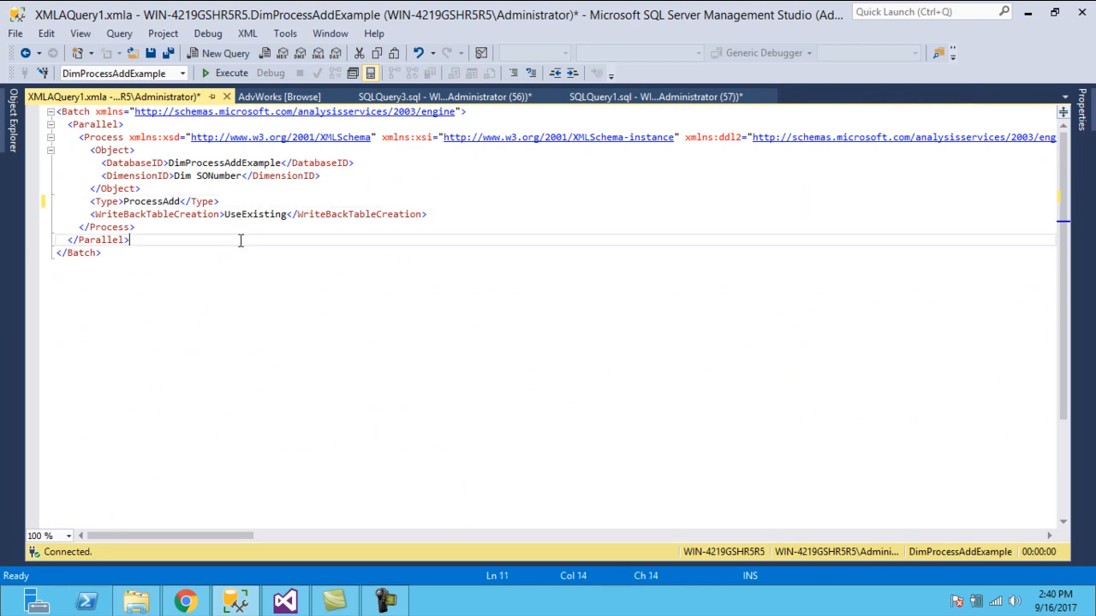
left_click(227, 74)
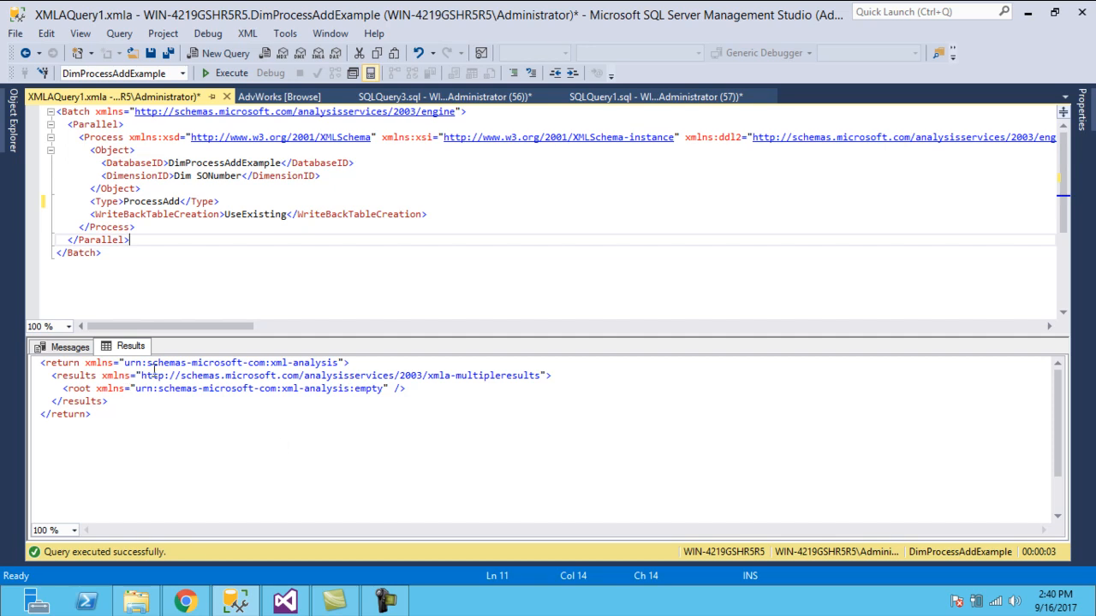
left_click(71, 347)
left_click(221, 433)
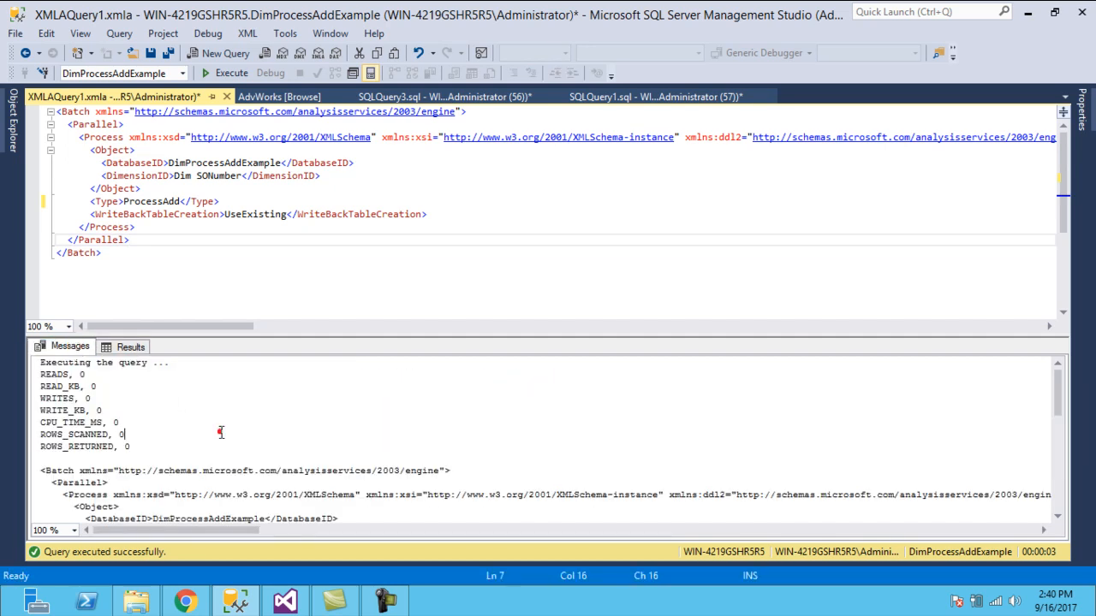
scroll(221, 432, "down", 10)
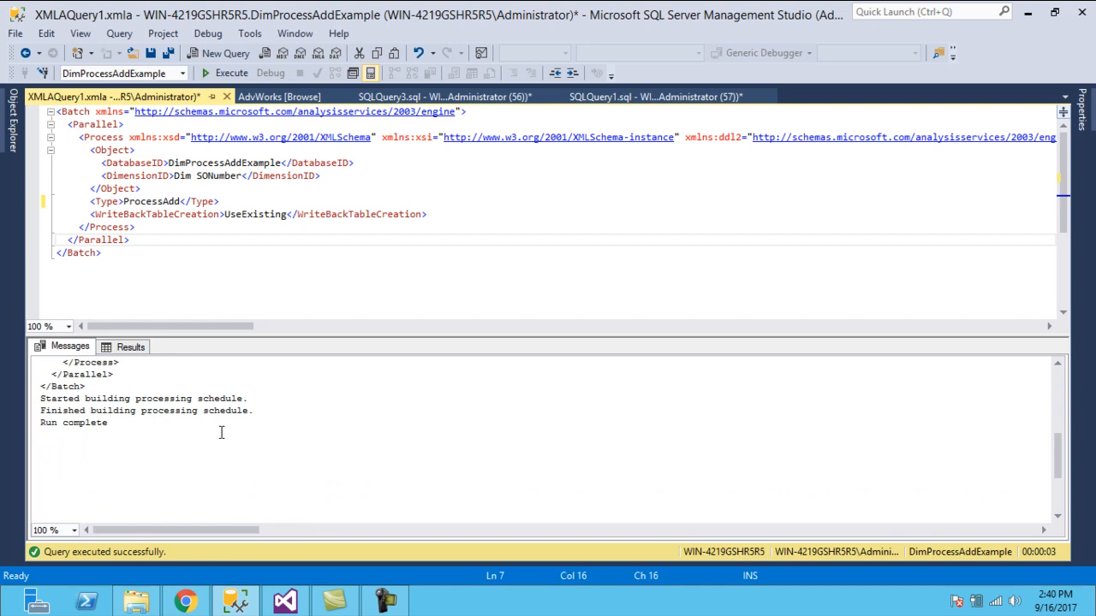
left_click(118, 346)
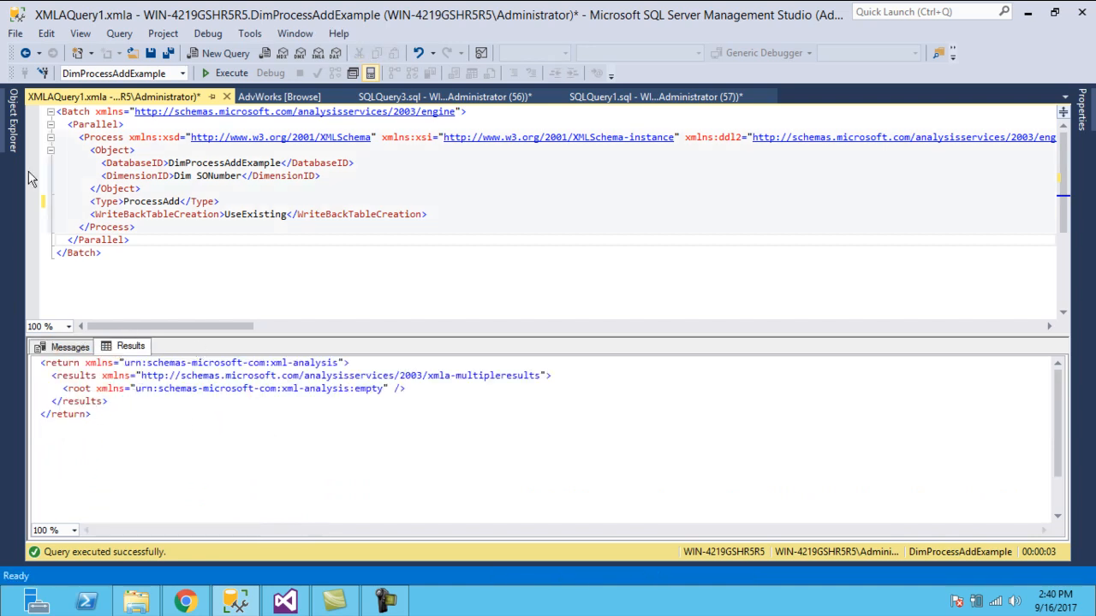
- Pin Object Explorer open and browse the AdvWorks cube of the DimProcessAddExample database
left_click(10, 129)
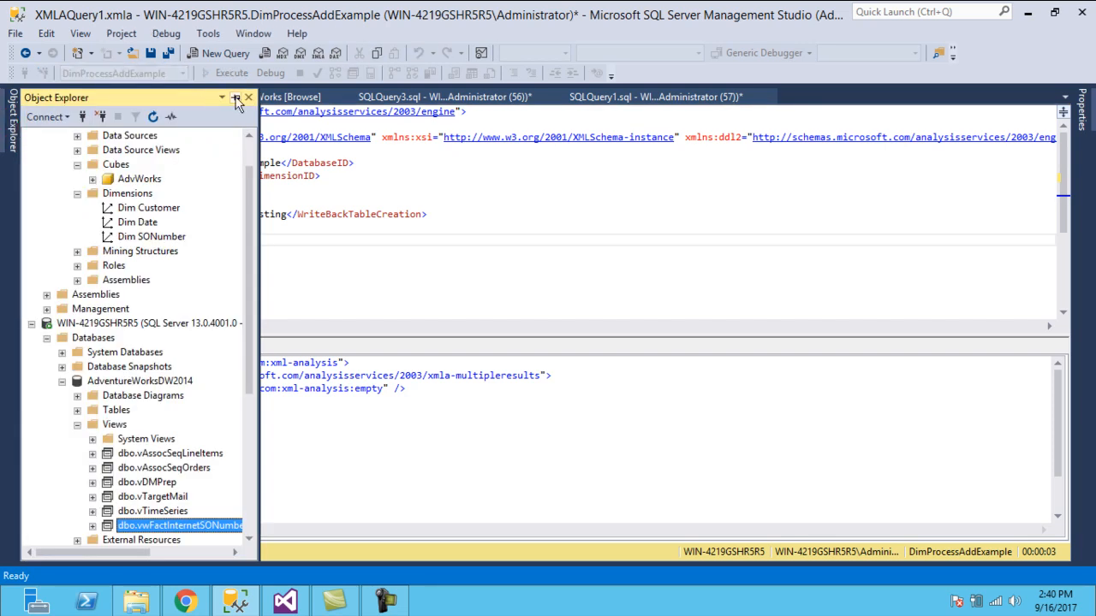
left_click(236, 97)
scroll(172, 231, "up", 1)
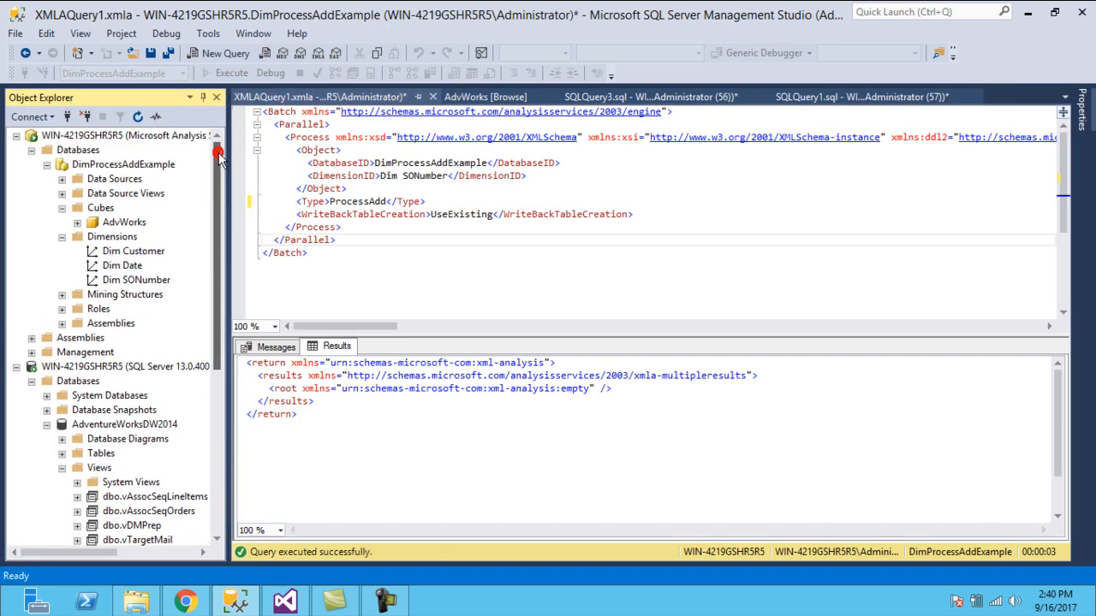
left_click(137, 223)
right_click(141, 223)
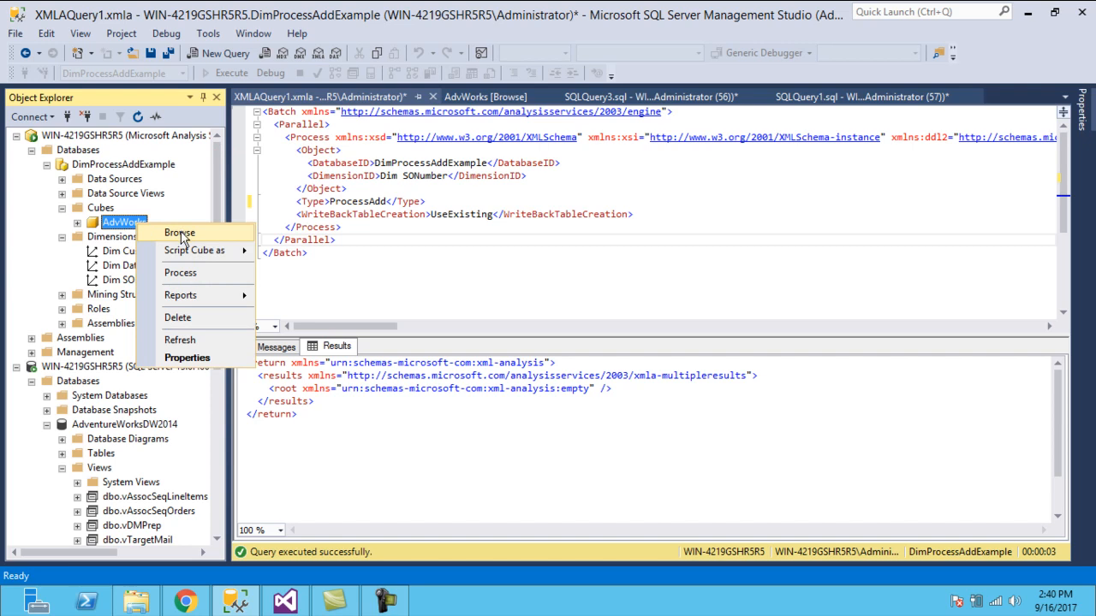
left_click(180, 230)
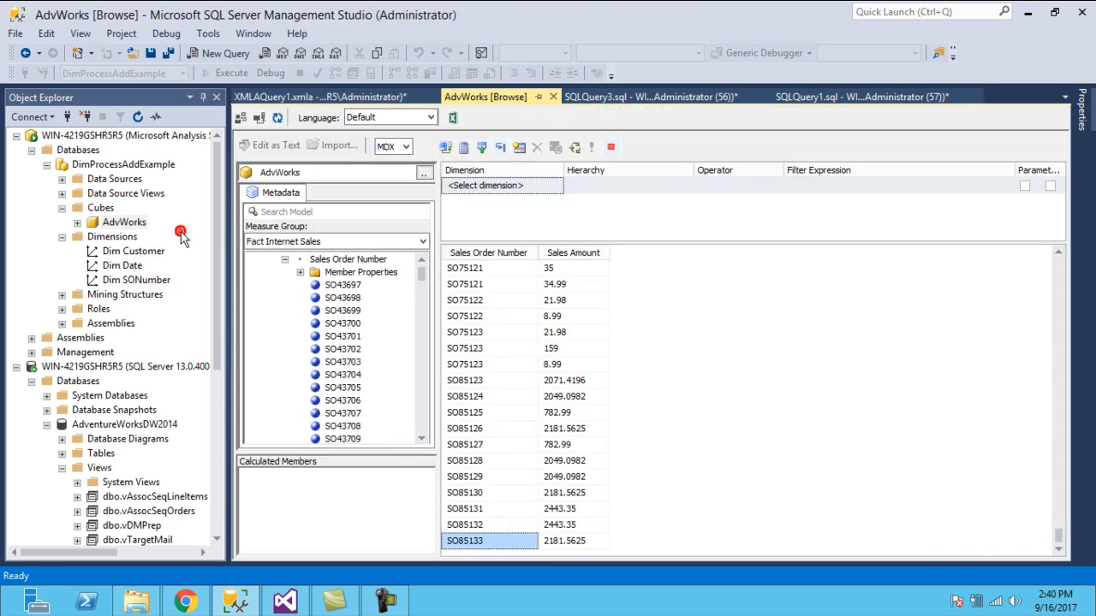
- Clear the cube browser's query grid, try to query Sales Order Number by itself and close the browser
right_click(637, 302)
left_click(693, 448)
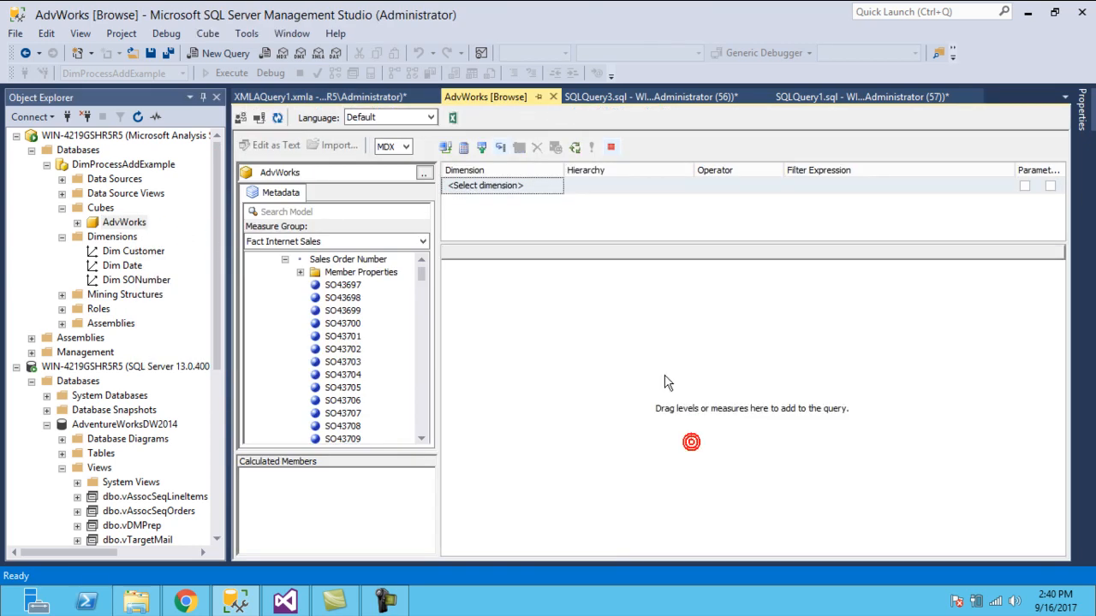
left_click(361, 260)
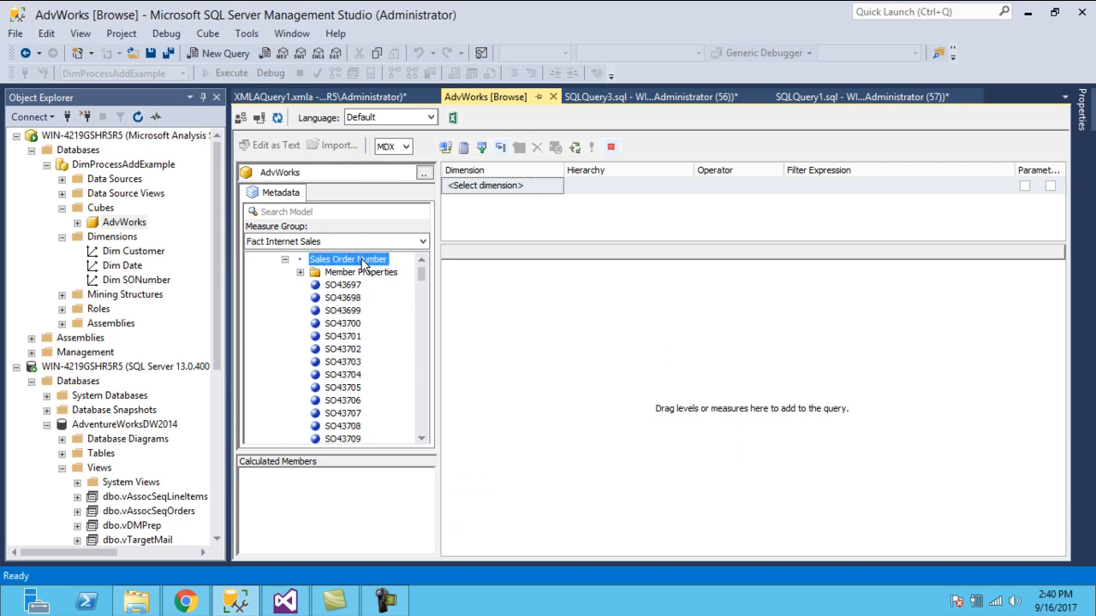
right_click(362, 261)
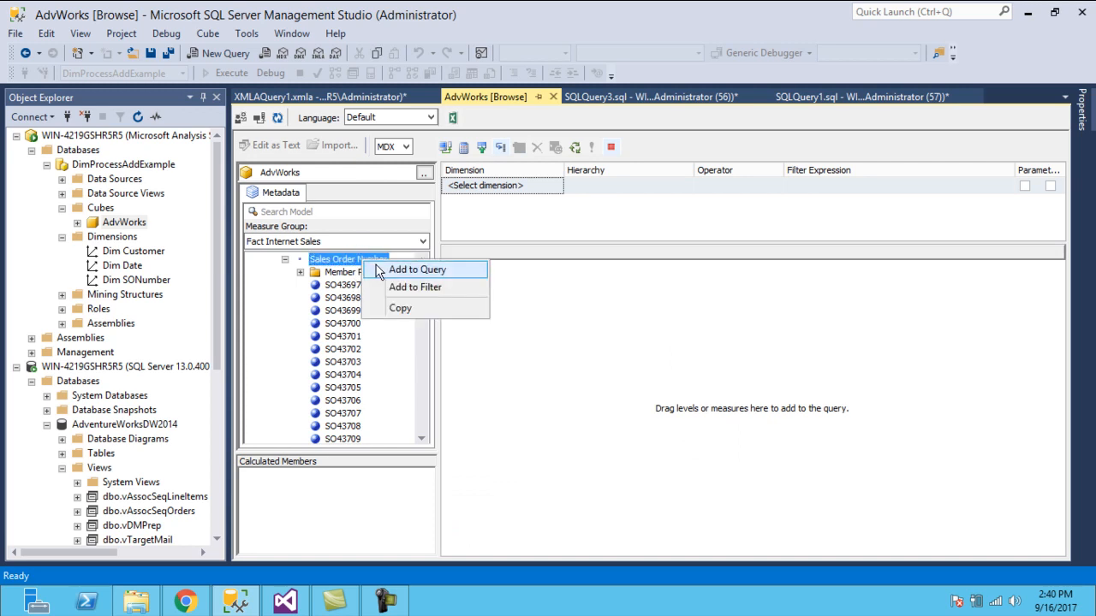
left_click(381, 271)
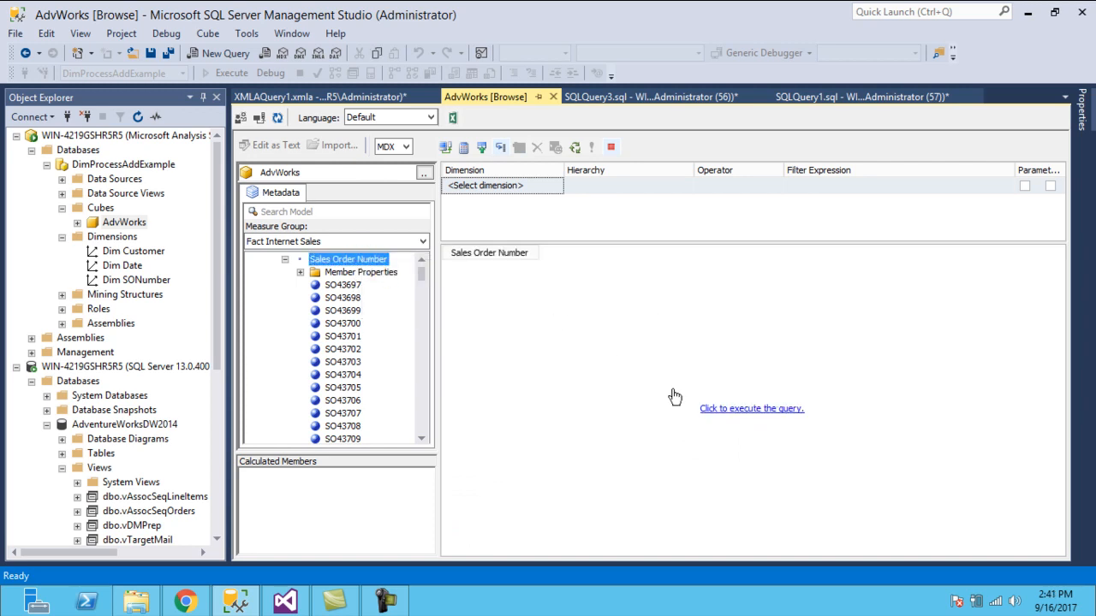
left_click(745, 409)
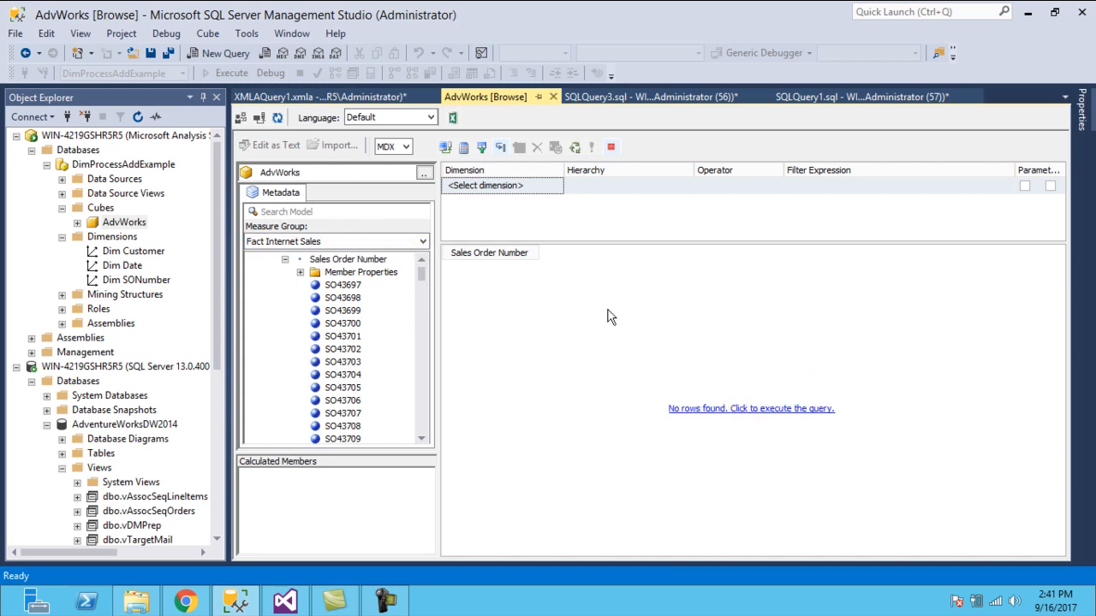
left_click(421, 272)
left_click(554, 98)
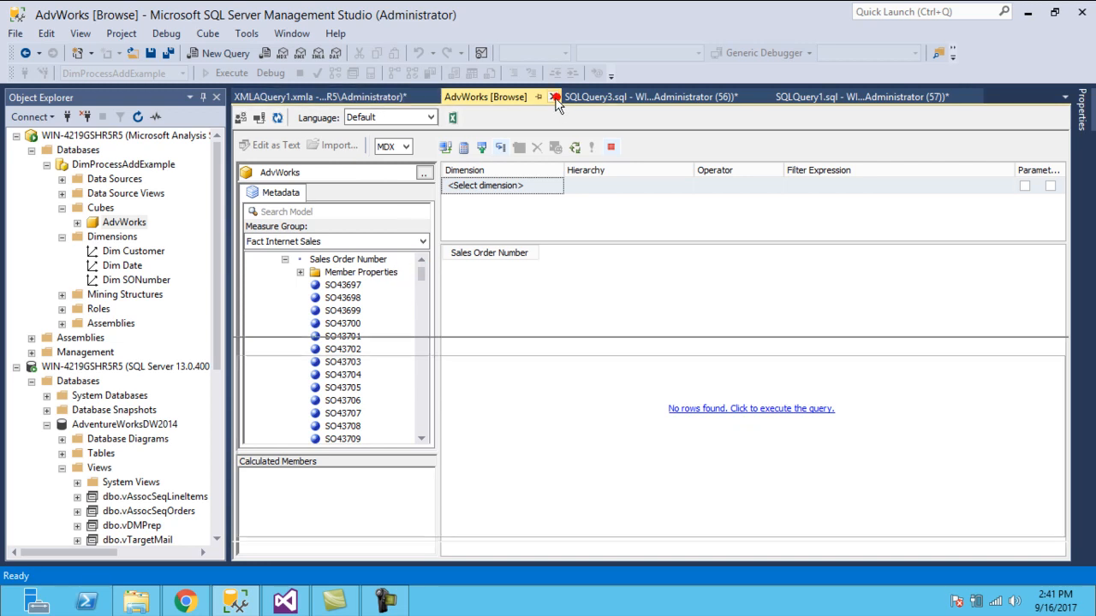
- Browse the AdvWorks cube again and run a query on the Order Quantity measure from Fact Internet Sales
right_click(130, 224)
left_click(184, 232)
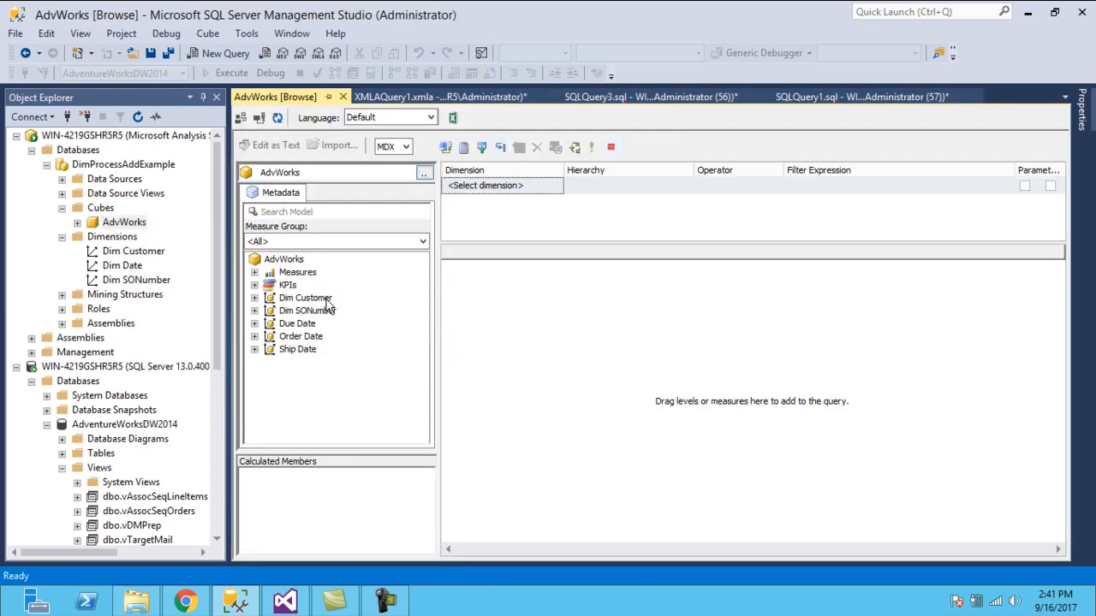
left_click(255, 272)
left_click(268, 285)
left_click(342, 338)
right_click(343, 340)
left_click(381, 349)
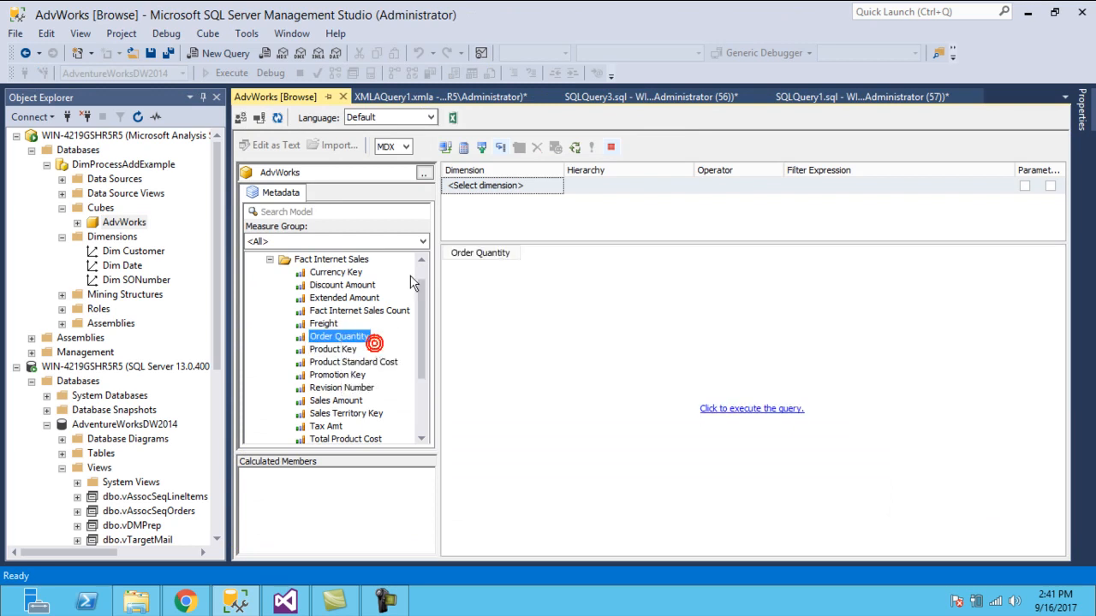
left_click(734, 410)
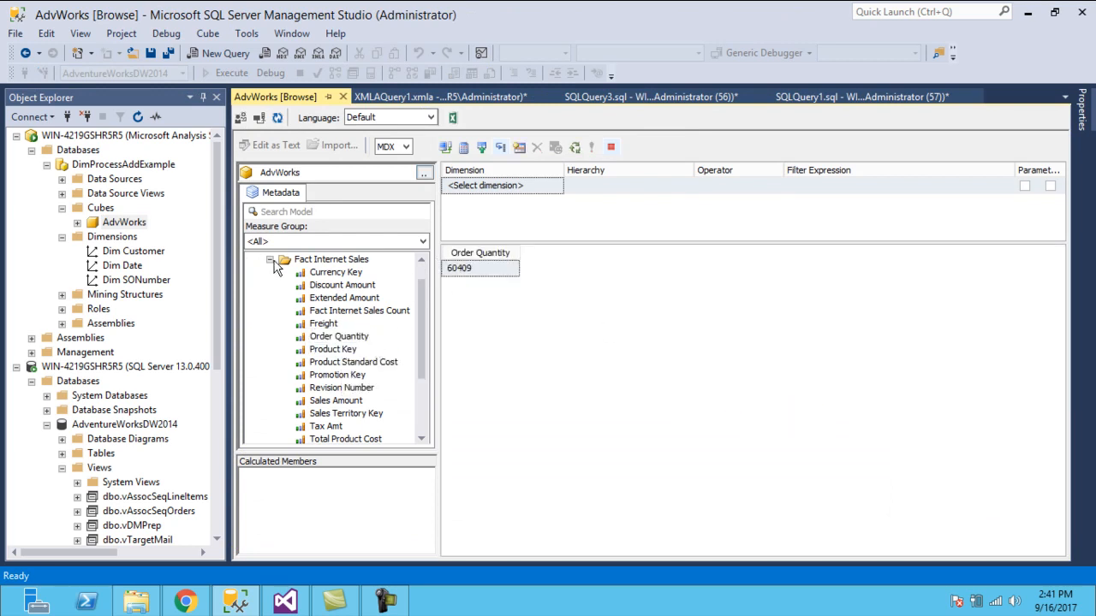
left_click(270, 260)
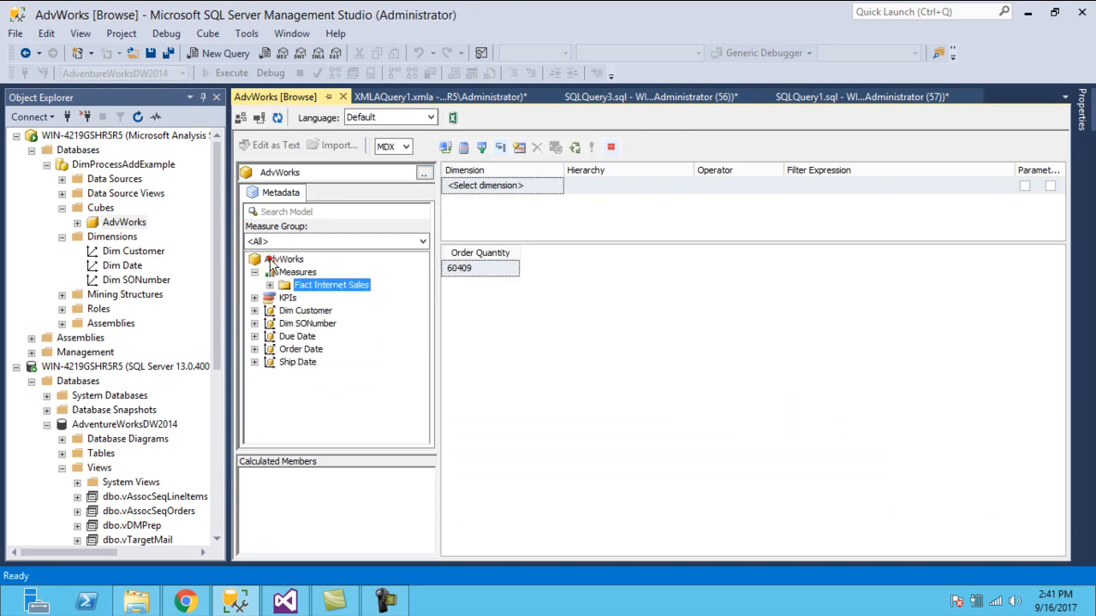
- Add Sales Order Number from Dim SONumber to the Order Quantity query, run it and look through the resulting rows
left_click(254, 323)
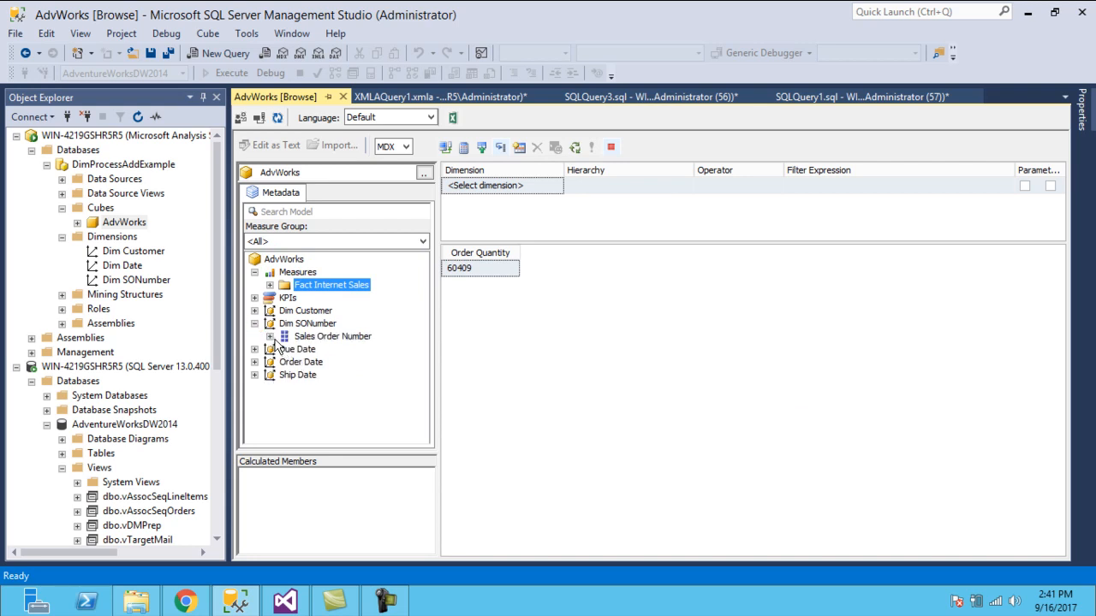
left_click(270, 336)
right_click(370, 362)
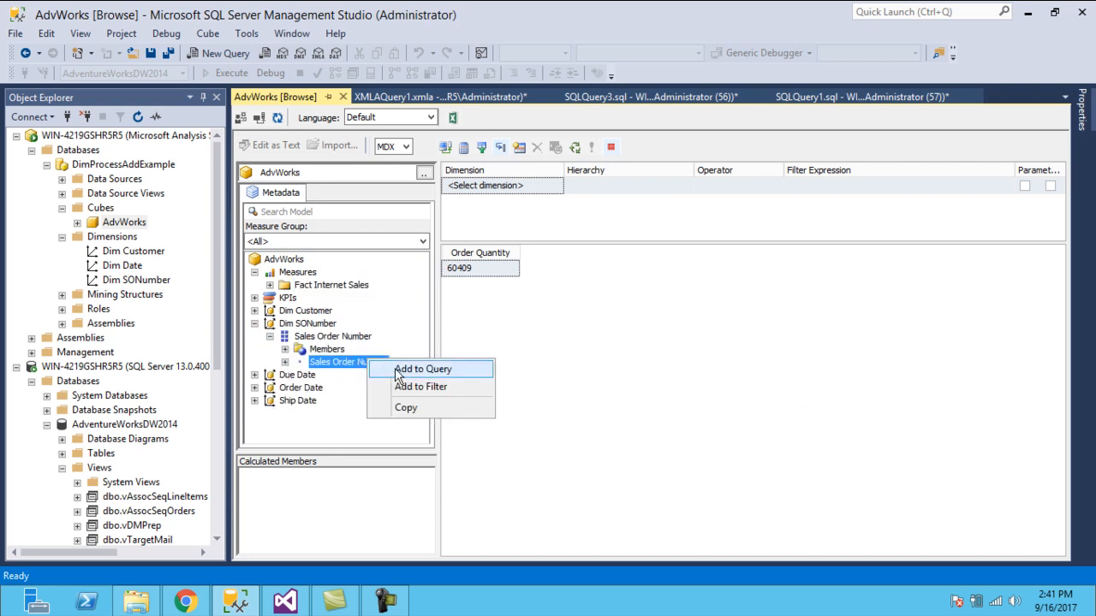
left_click(422, 369)
left_click(725, 413)
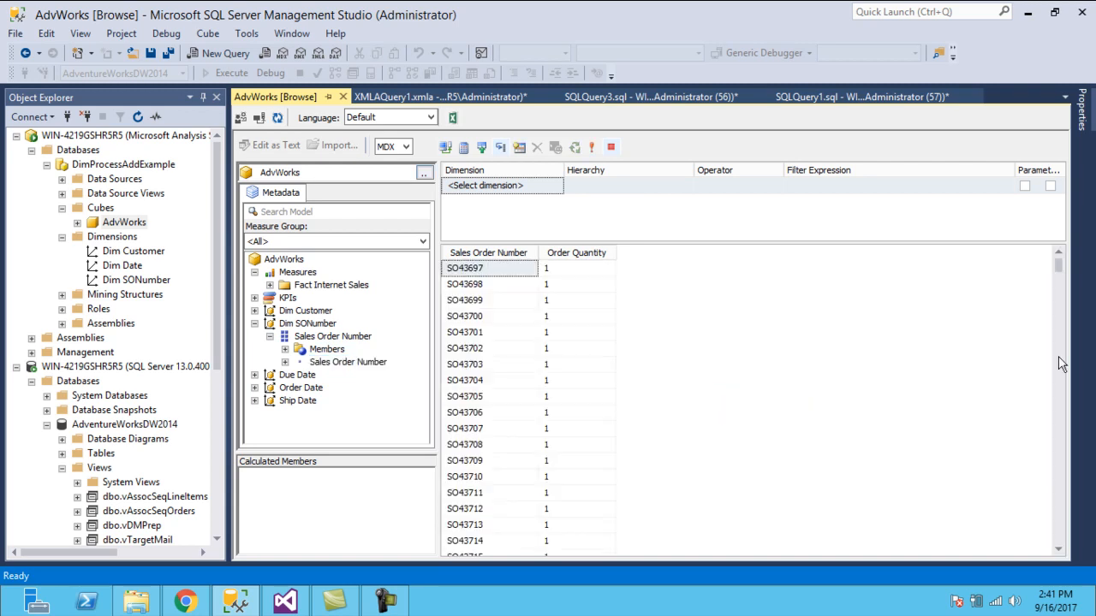
left_click_drag(1060, 269, 1062, 351)
left_click_drag(1062, 258, 1066, 369)
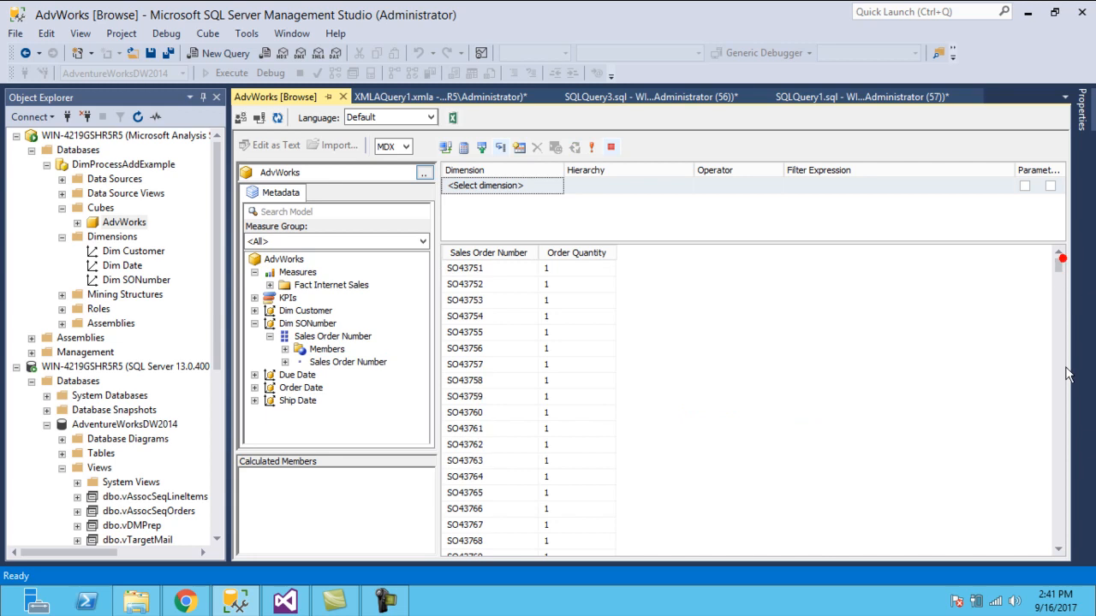
left_click(383, 602)
left_click(1028, 524)
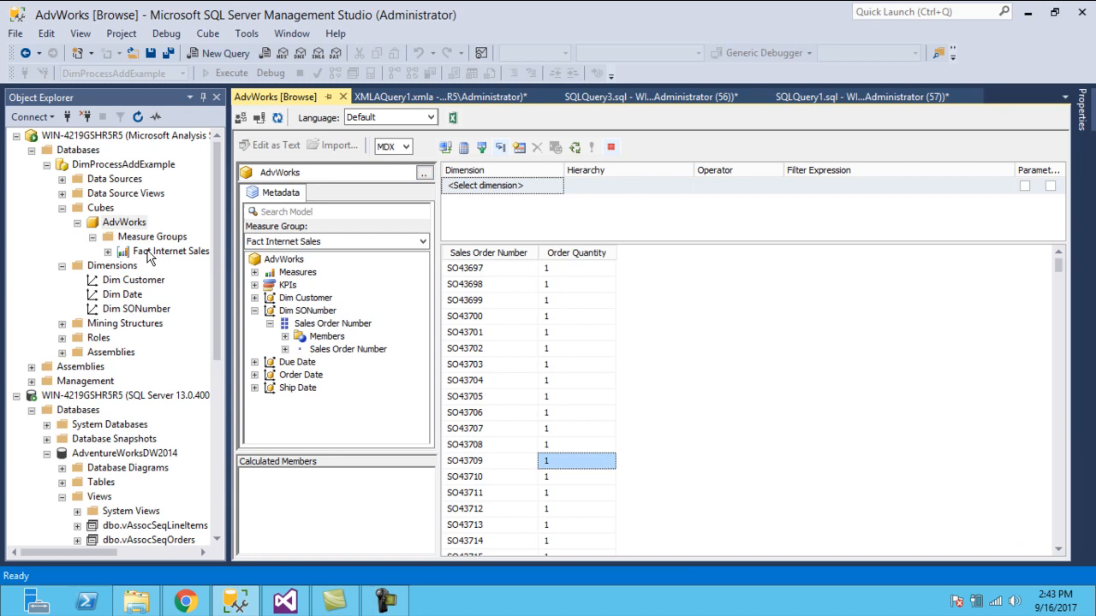
- Process the Fact Internet Sales measure group of the AdvWorks cube with Process Full and close the progress report
right_click(150, 257)
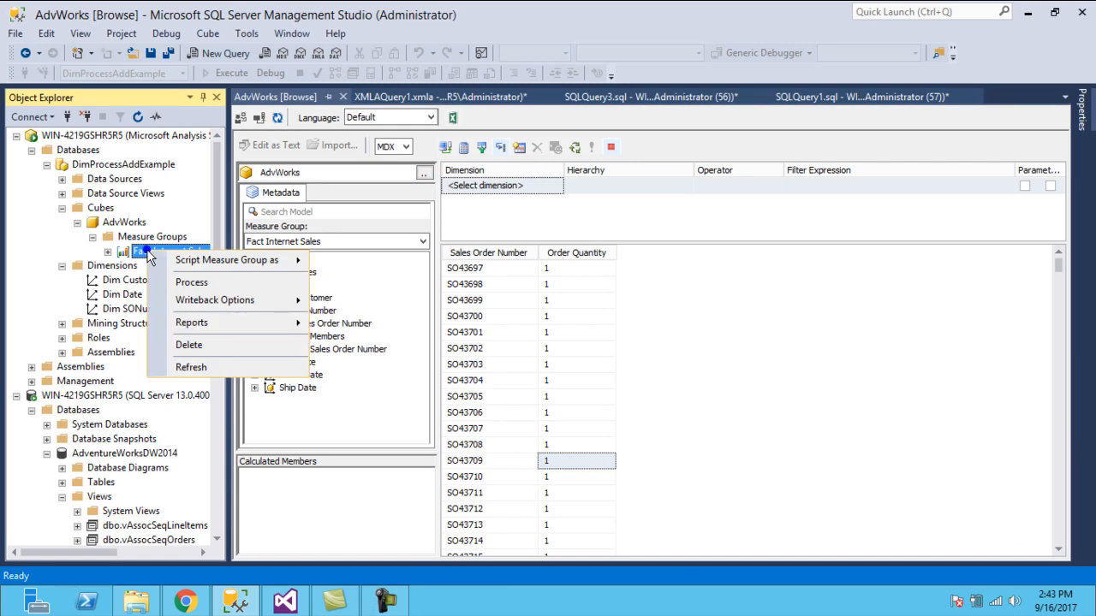
left_click(190, 283)
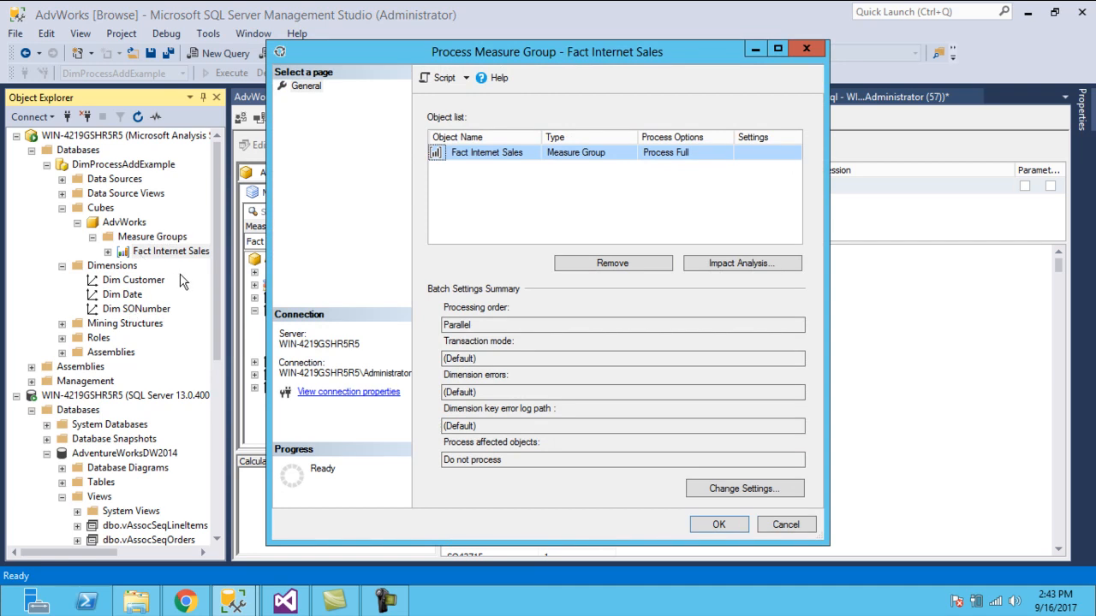
left_click(719, 525)
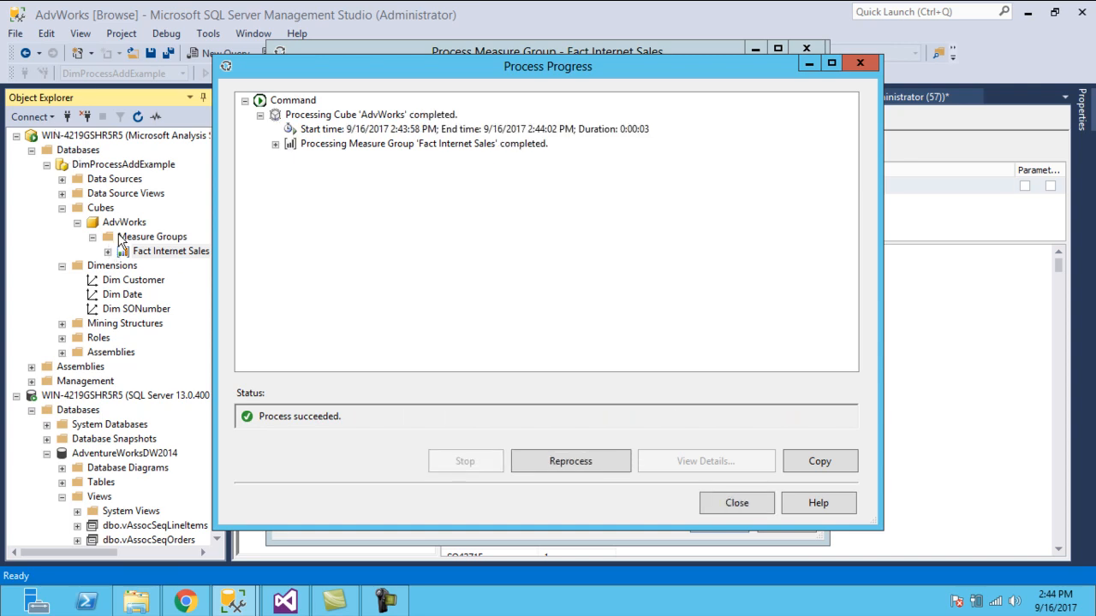
left_click(285, 601)
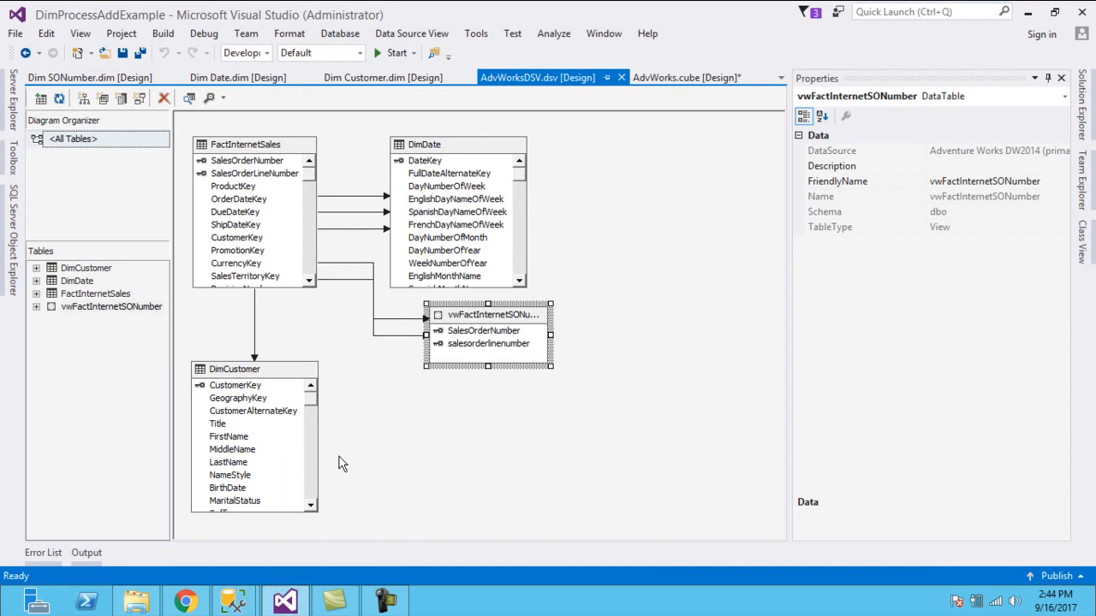
left_click(290, 602)
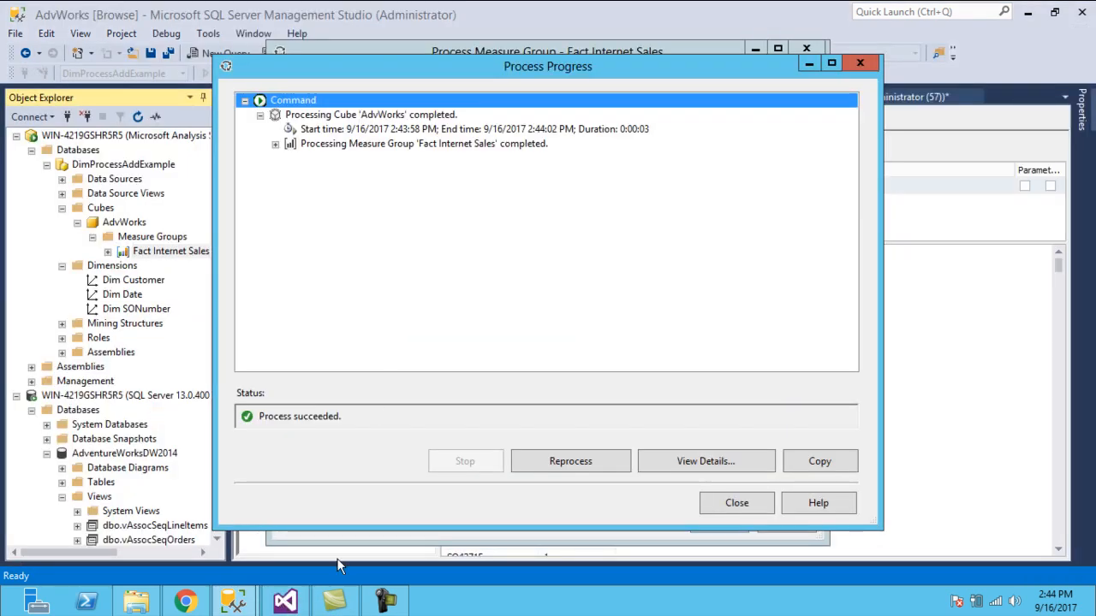
left_click(746, 505)
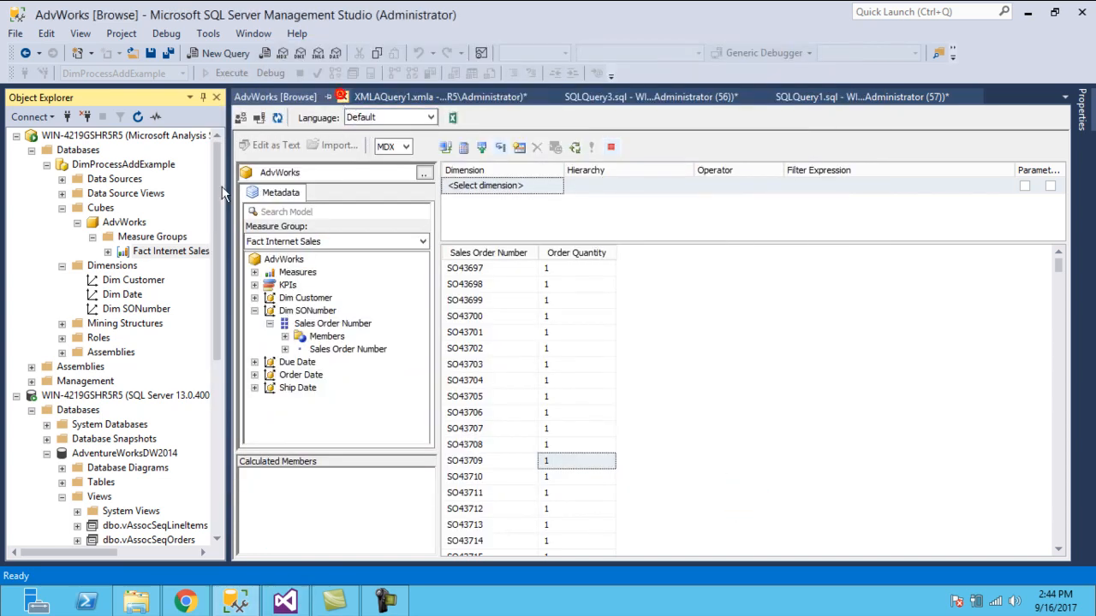
- Close the cube browser, refresh the Cubes folder and browse the AdvWorks cube again
left_click(342, 97)
left_click(100, 207)
right_click(100, 207)
left_click(144, 242)
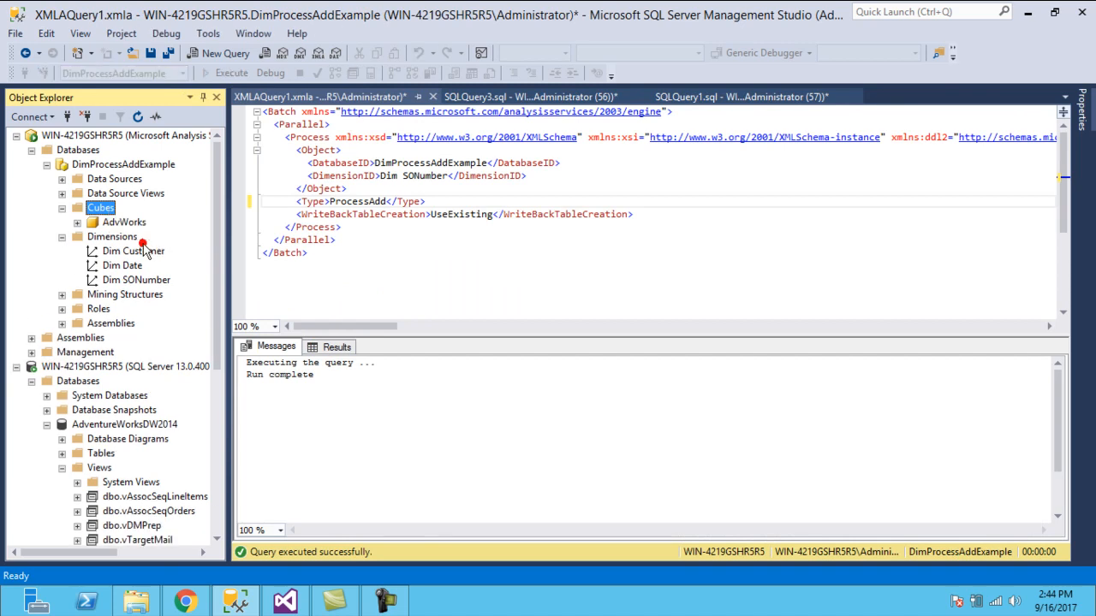
right_click(126, 223)
left_click(153, 231)
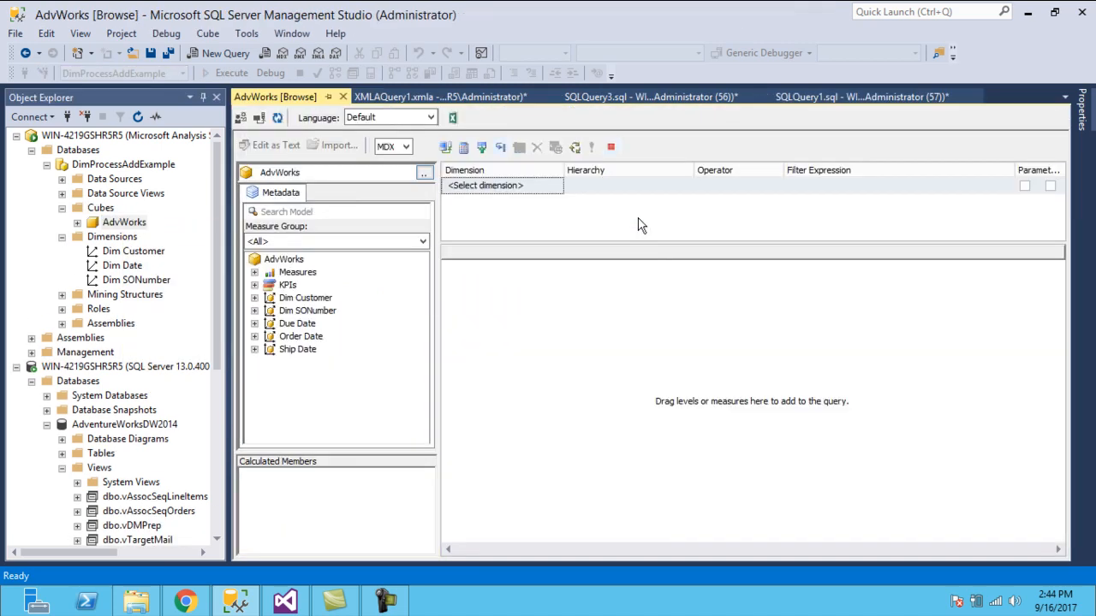
- Add the Sales Amount measure from Fact Internet Sales to the cube browser's query and execute it
left_click(254, 273)
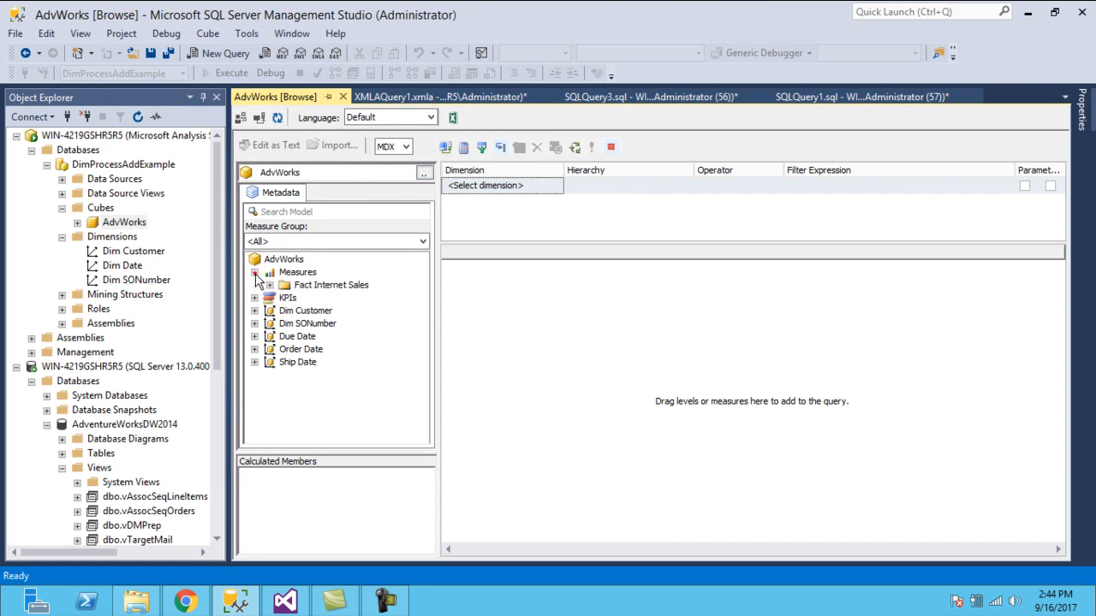
left_click(270, 286)
right_click(339, 358)
left_click(339, 375)
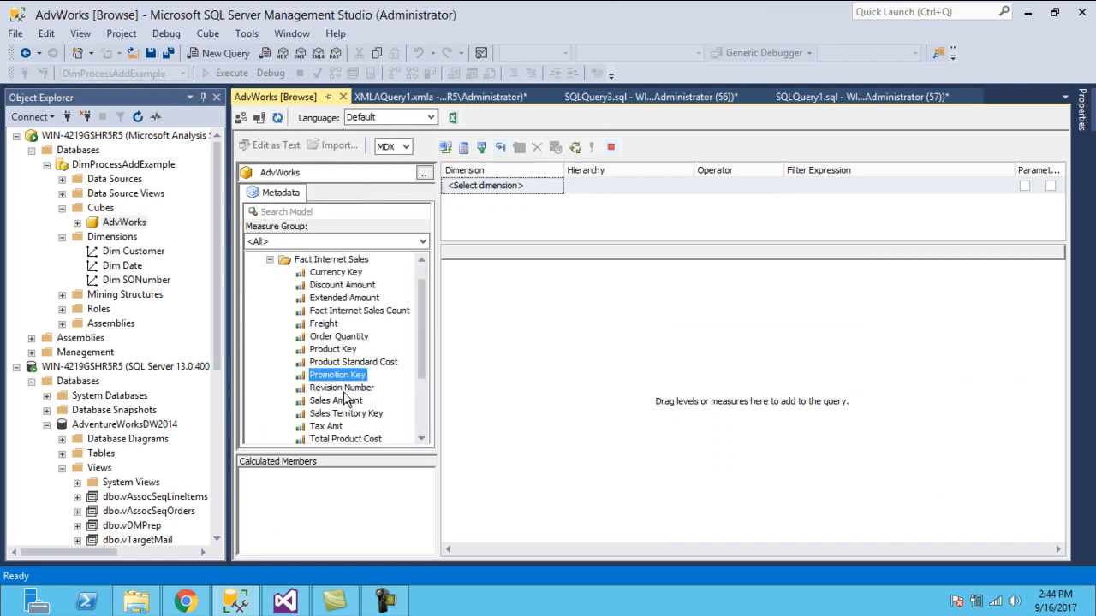
left_click(341, 400)
right_click(342, 400)
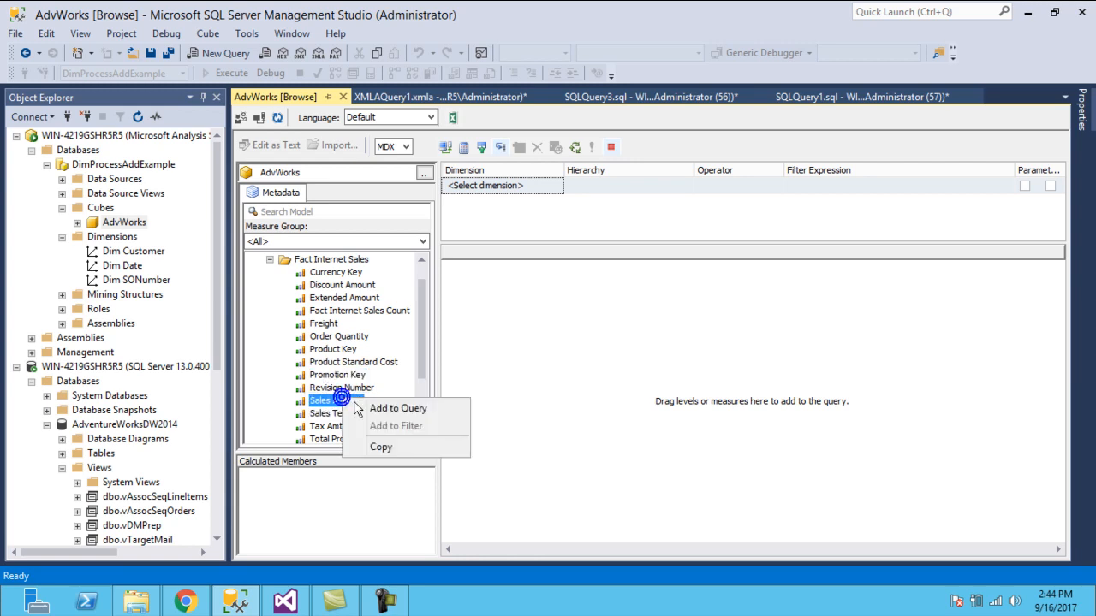
left_click(398, 409)
left_click(270, 260)
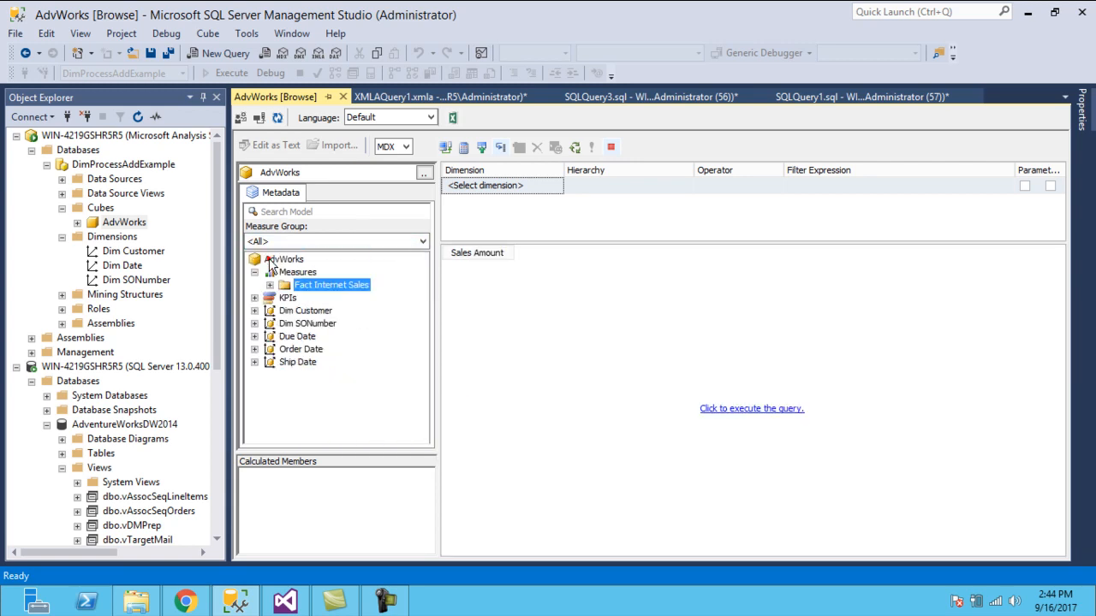
left_click(766, 411)
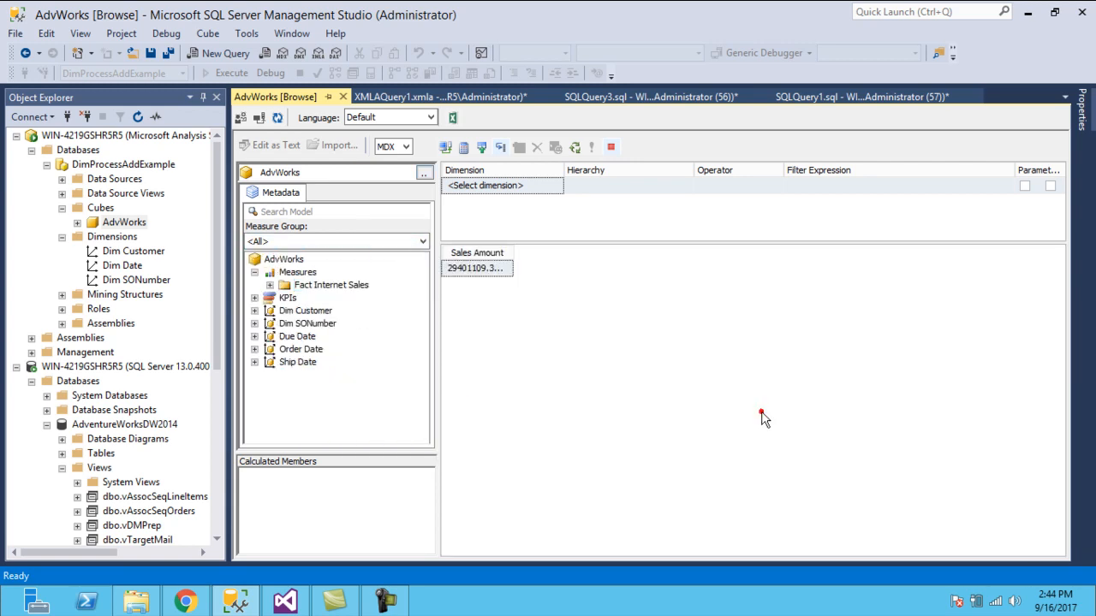
- Break Sales Amount down by Sales Order Number from Dim SONumber and execute the query
left_click(255, 323)
left_click(270, 336)
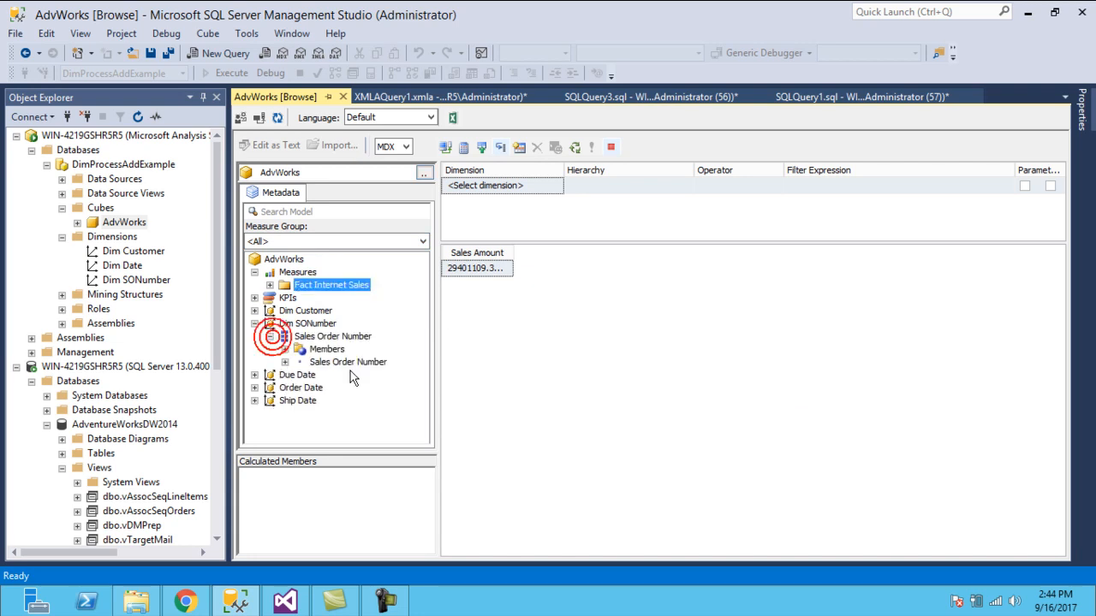
right_click(349, 365)
left_click(403, 375)
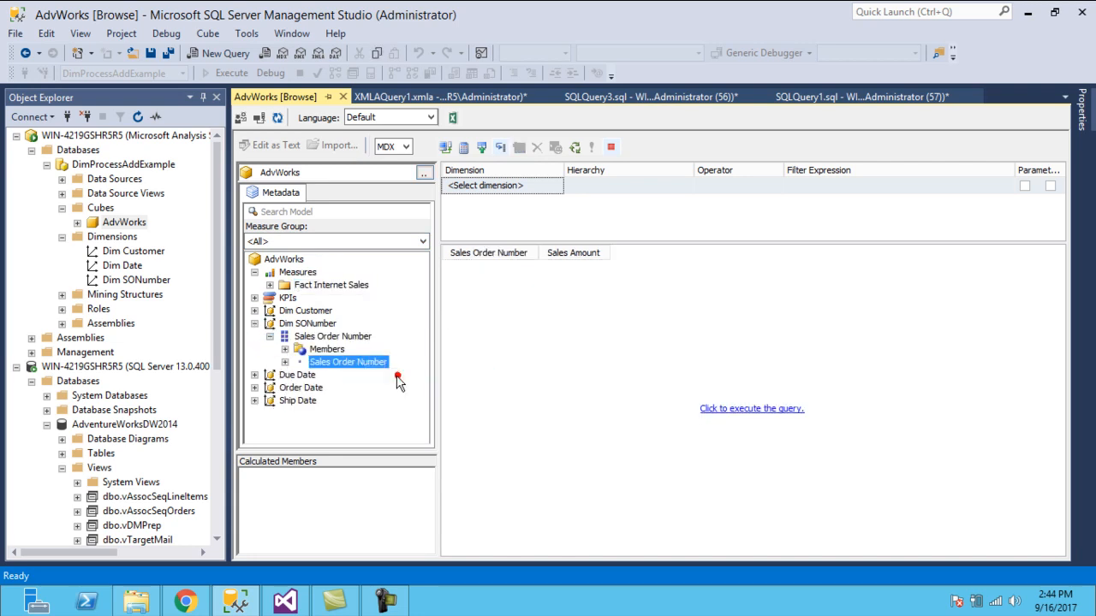
left_click(764, 410)
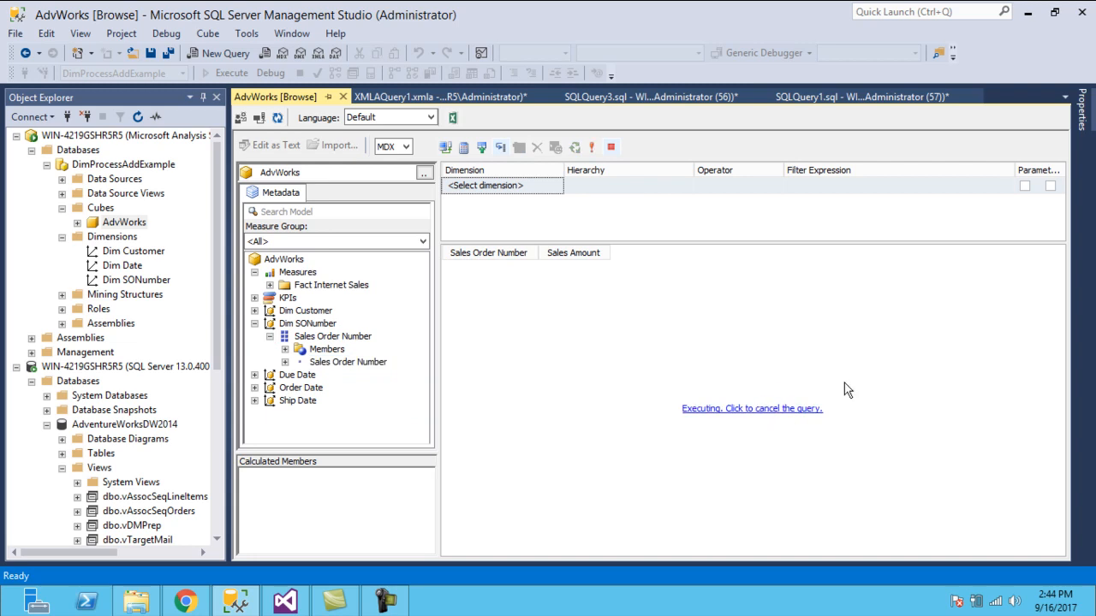
left_click(386, 601)
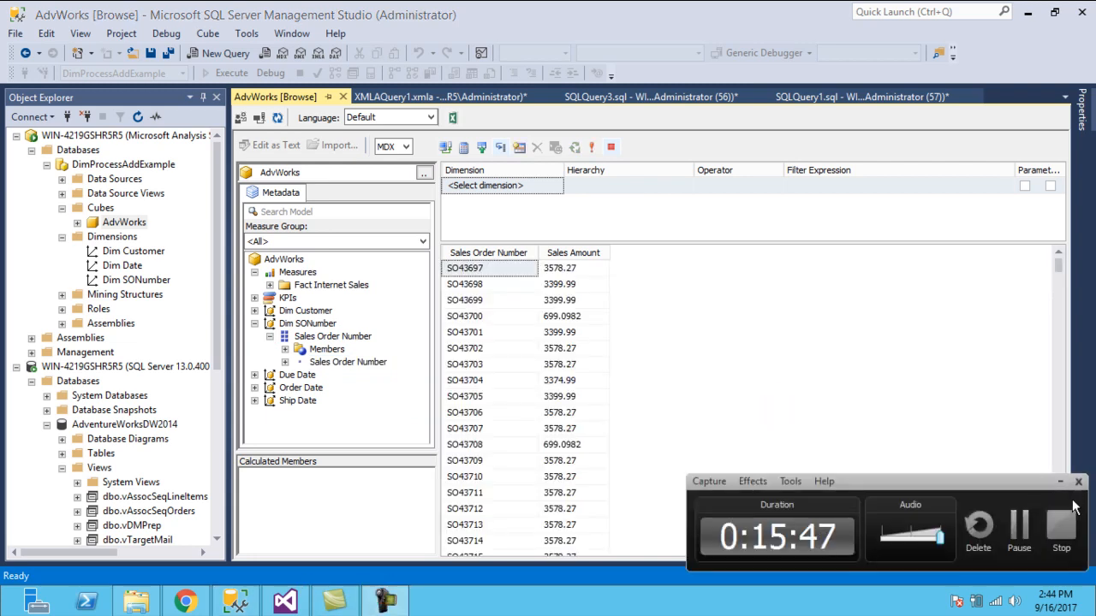
left_click(1077, 485)
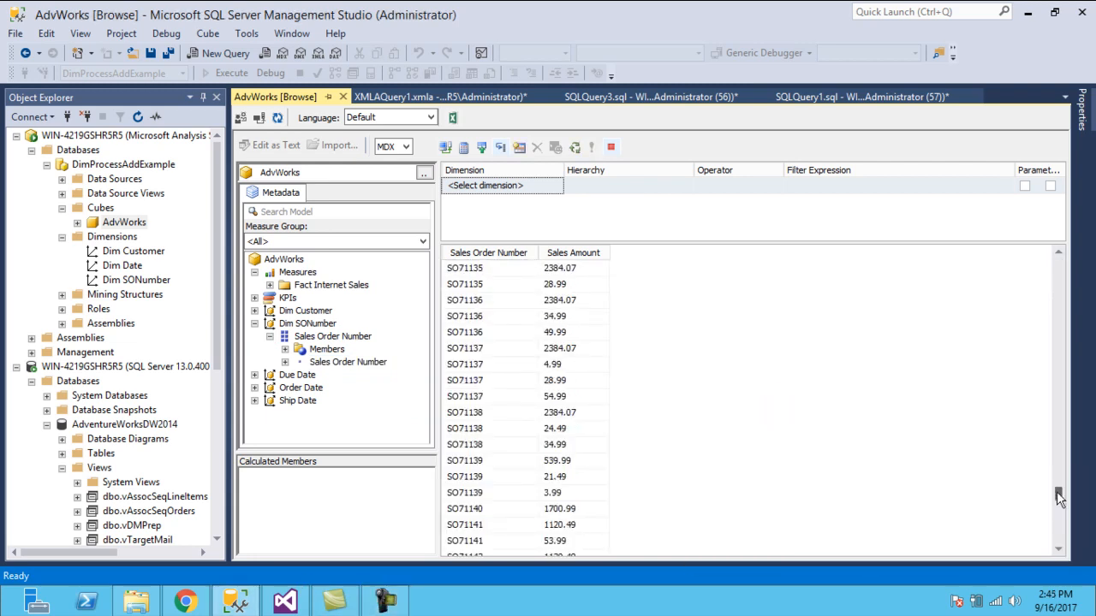
- Examine the last rows of the query result, comparing order SO85133 with the newly added orders from SO90123 onward
left_click_drag(1059, 498, 1062, 548)
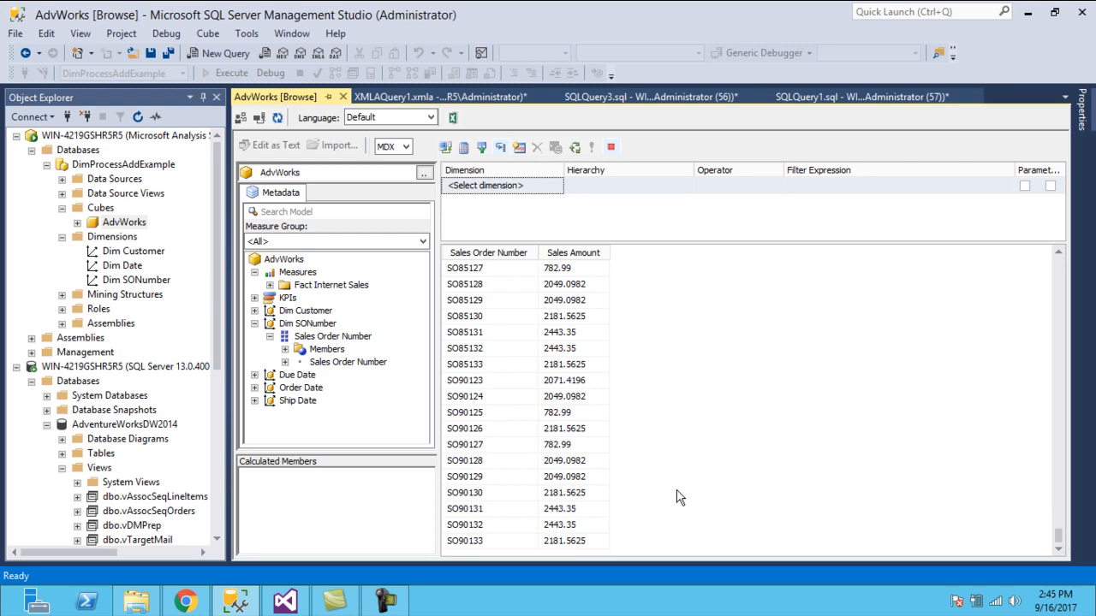
left_click(470, 382)
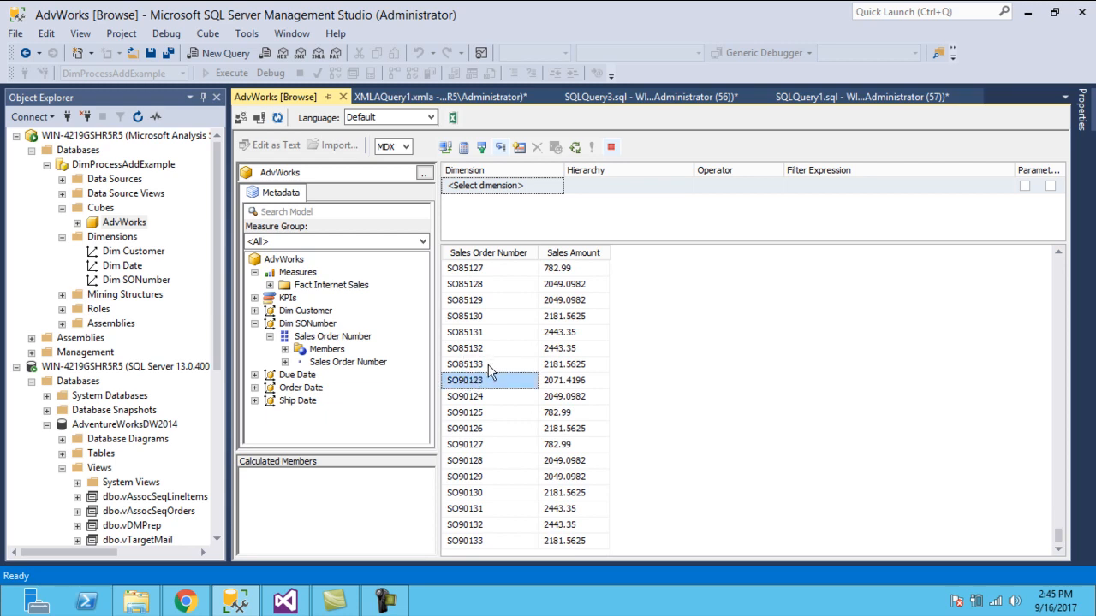
left_click(487, 366)
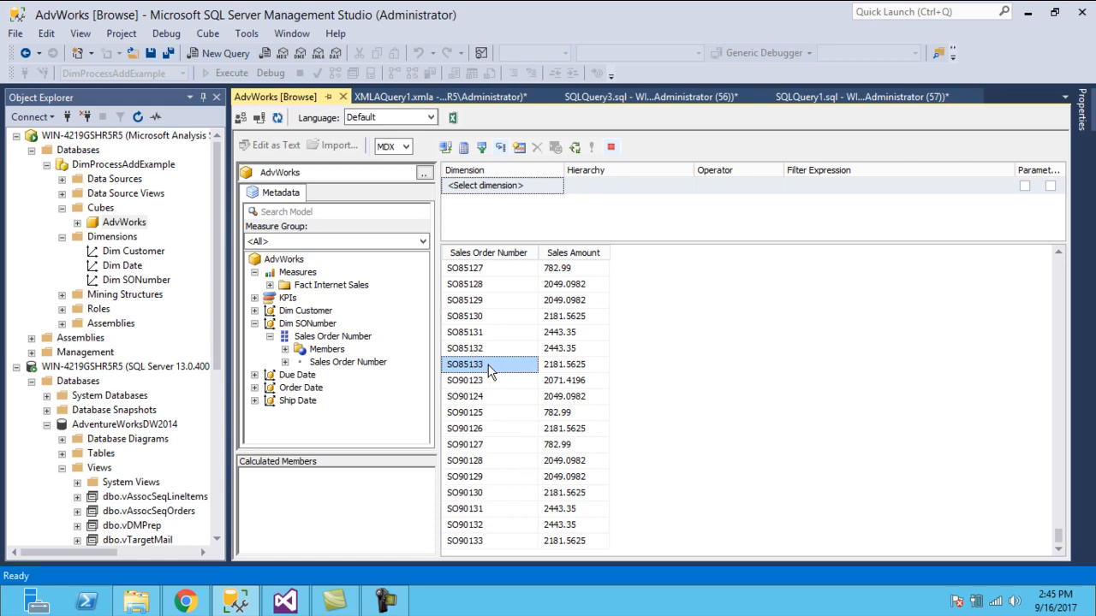
left_click(489, 381)
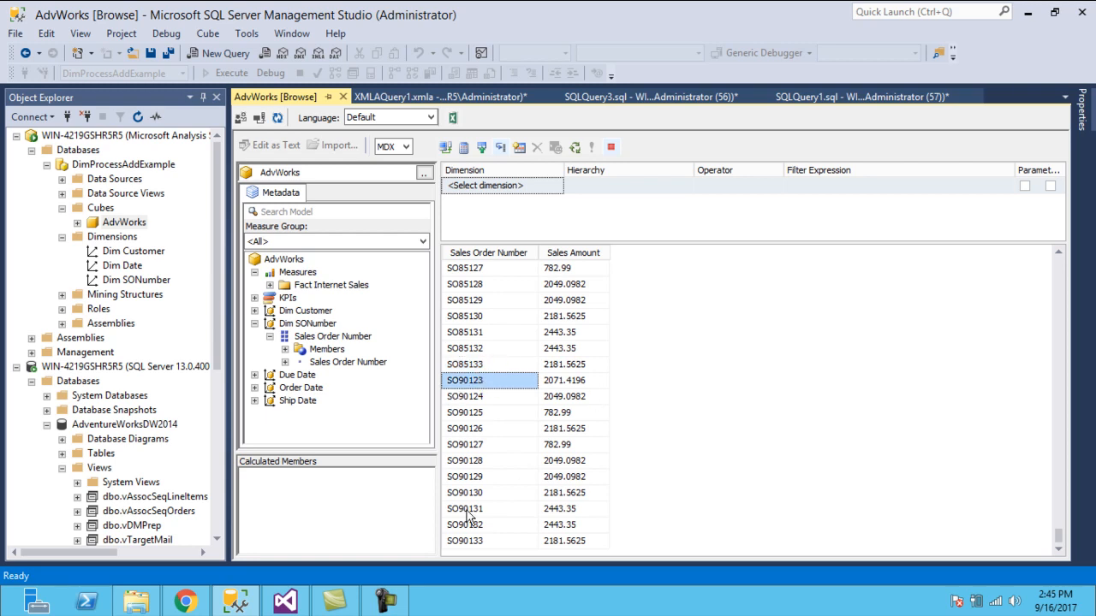
left_click(553, 387)
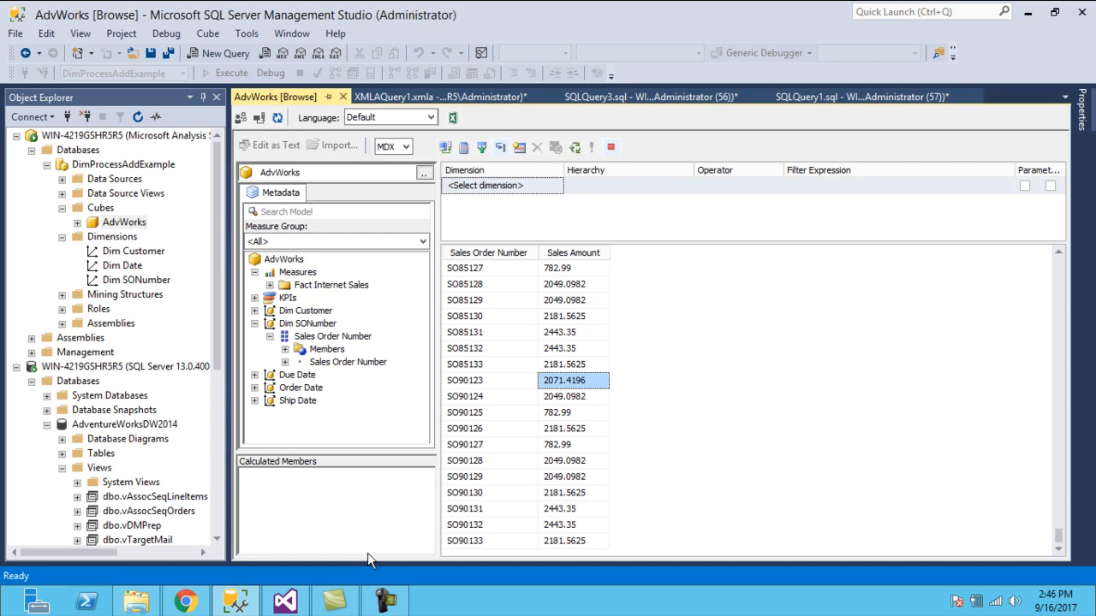
- Execute the Dim SONumber ProcessAdd script in XMLAQuery1.xmla a second time and read its full result messages
left_click(430, 99)
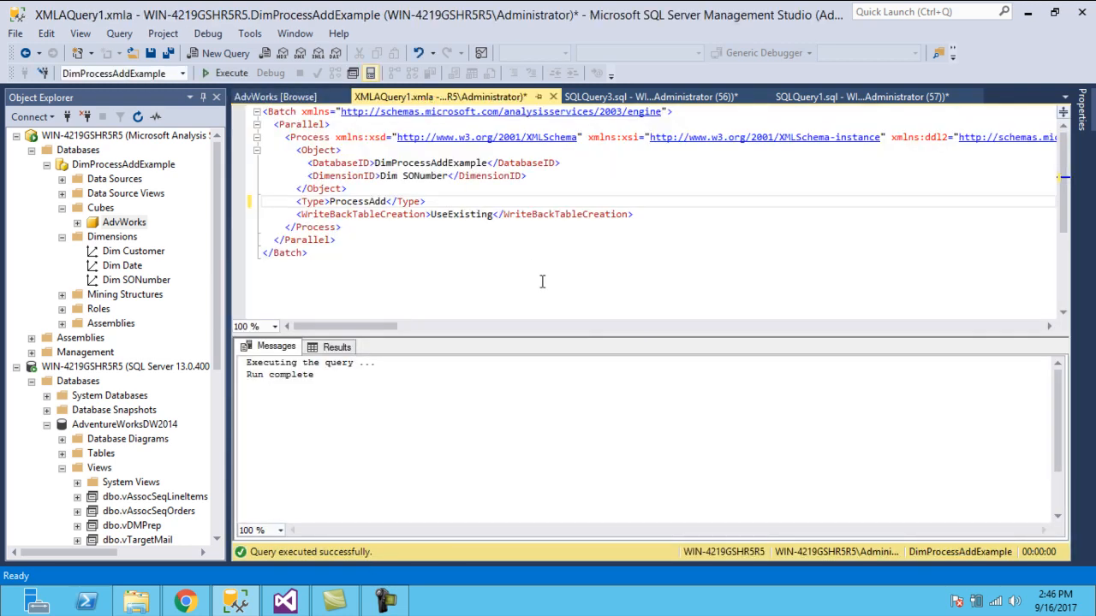
left_click(232, 77)
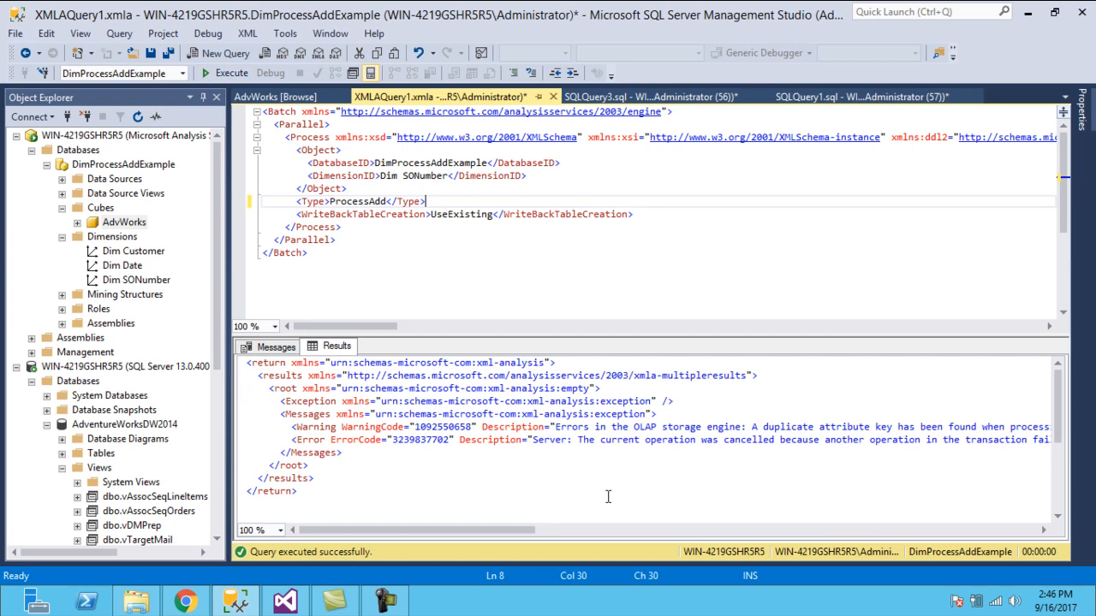
left_click_drag(529, 534, 657, 534)
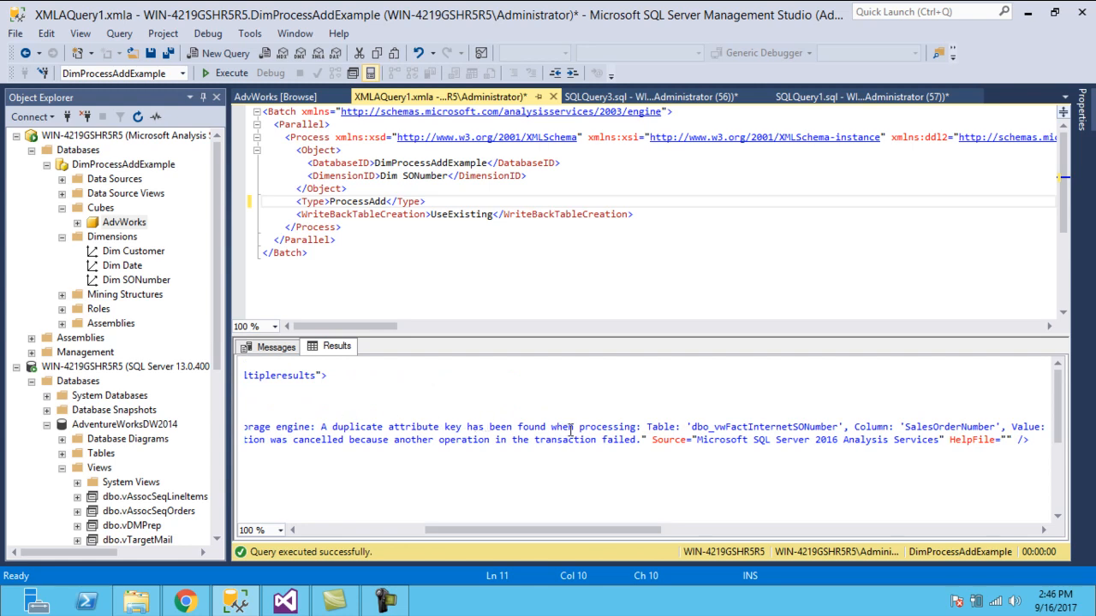
left_click(862, 439)
- Review the Sales Amount rows by order number in the AdvWorks cube browser, and look through the open SQL queries
left_click(293, 97)
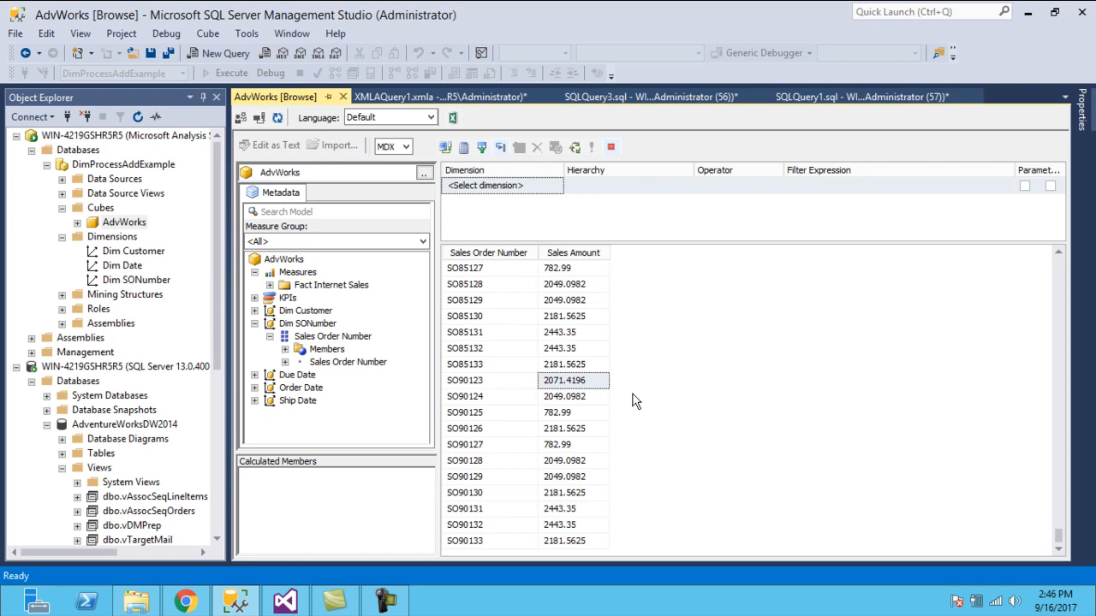
left_click(818, 96)
left_click(736, 97)
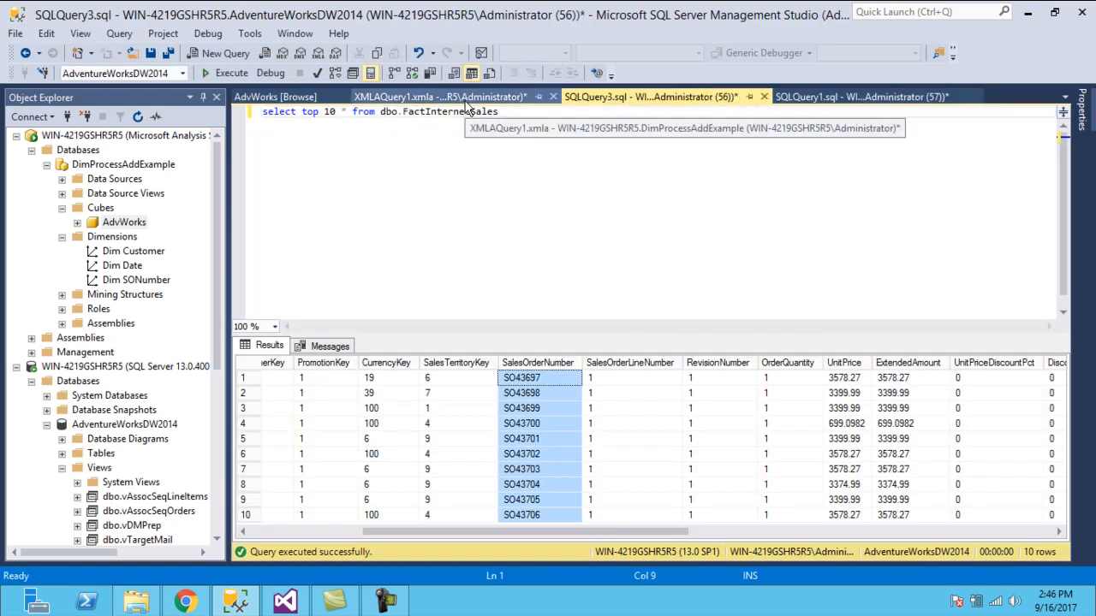
- Script the dbo.vwFactInternetSONumber view as a CREATE statement in a new query window and examine its SalesOrderNumber filter
left_click(61, 238)
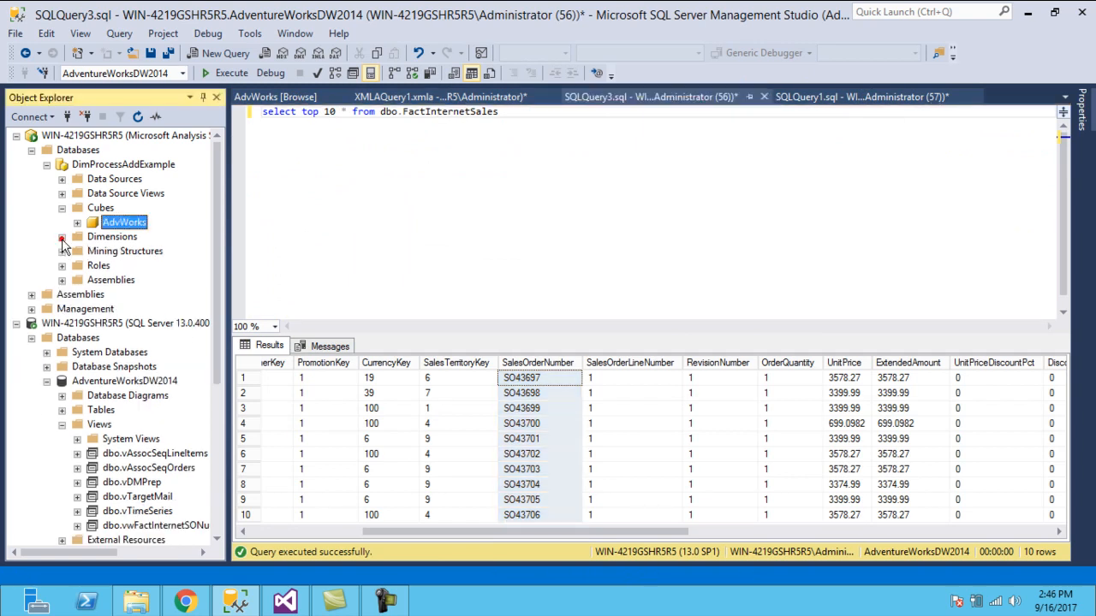
left_click(219, 407)
right_click(180, 281)
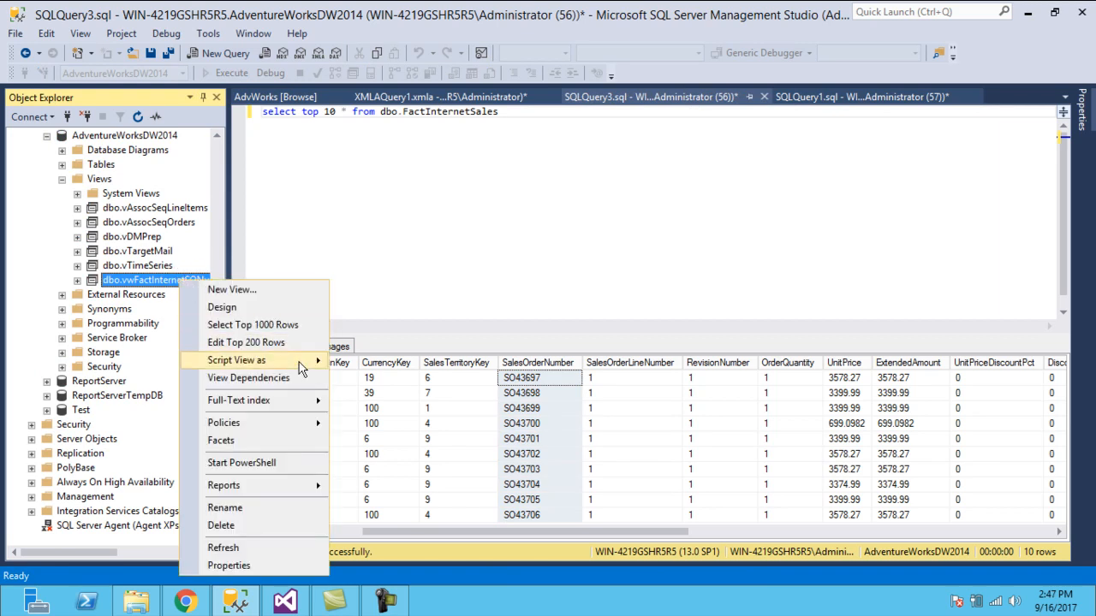
mouse_move(313, 361)
mouse_move(435, 365)
left_click(525, 363)
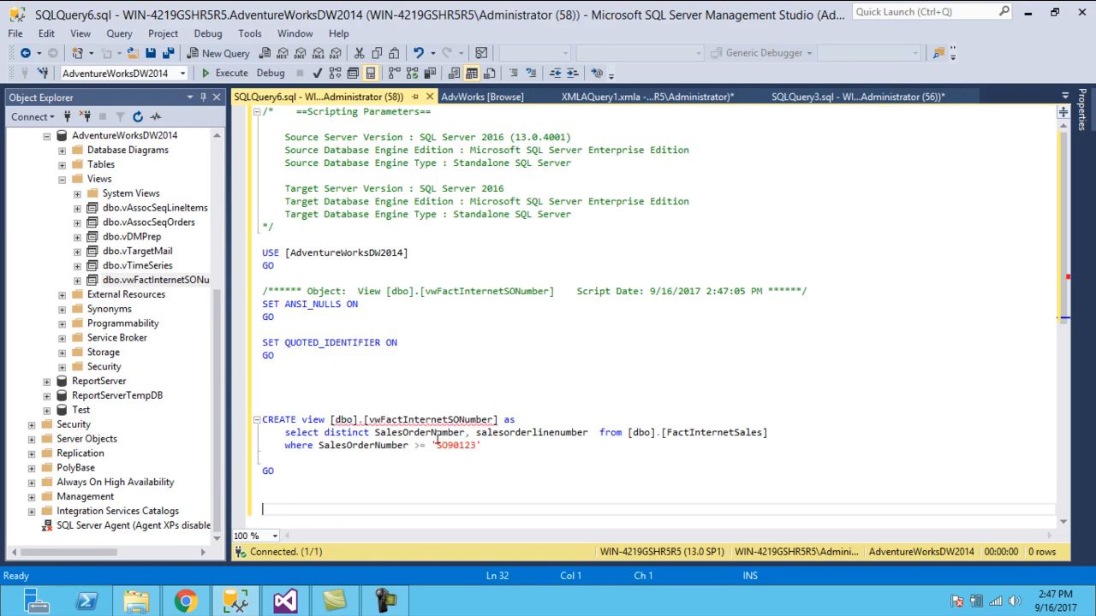
left_click(509, 451)
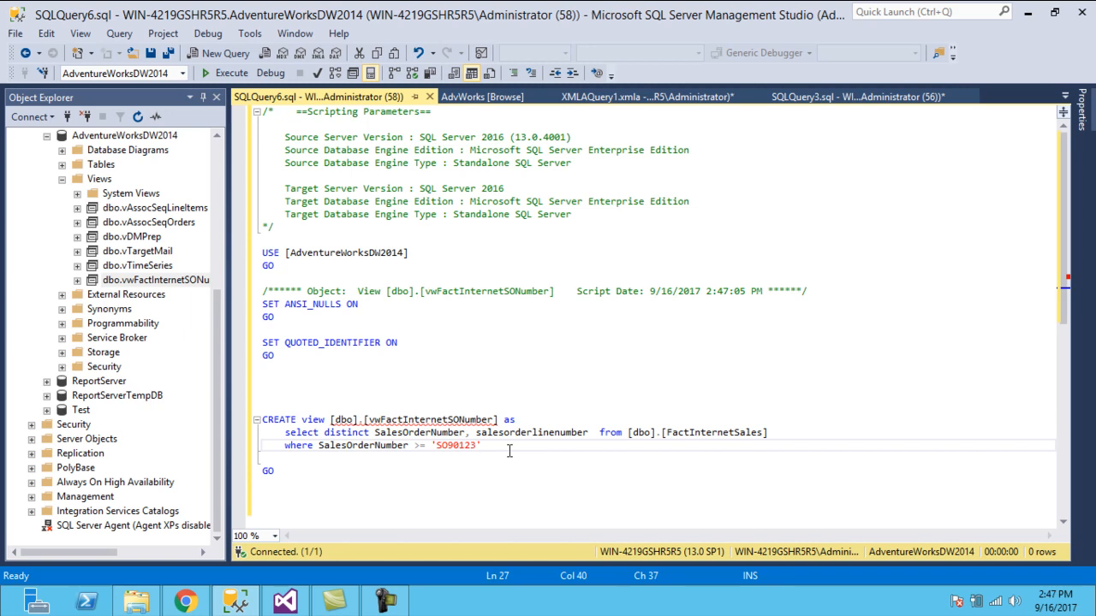
- Check the Last Processed property of the Dim SONumber dimension in DimProcessAddExample, and close its properties without changes
left_click(217, 183)
left_click(122, 225)
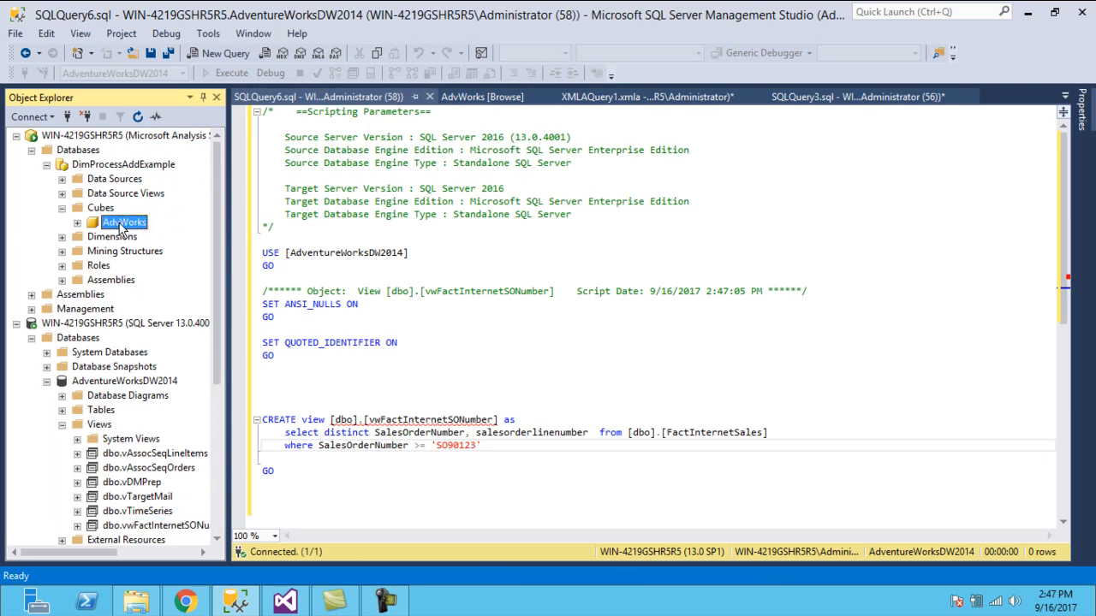
left_click(62, 238)
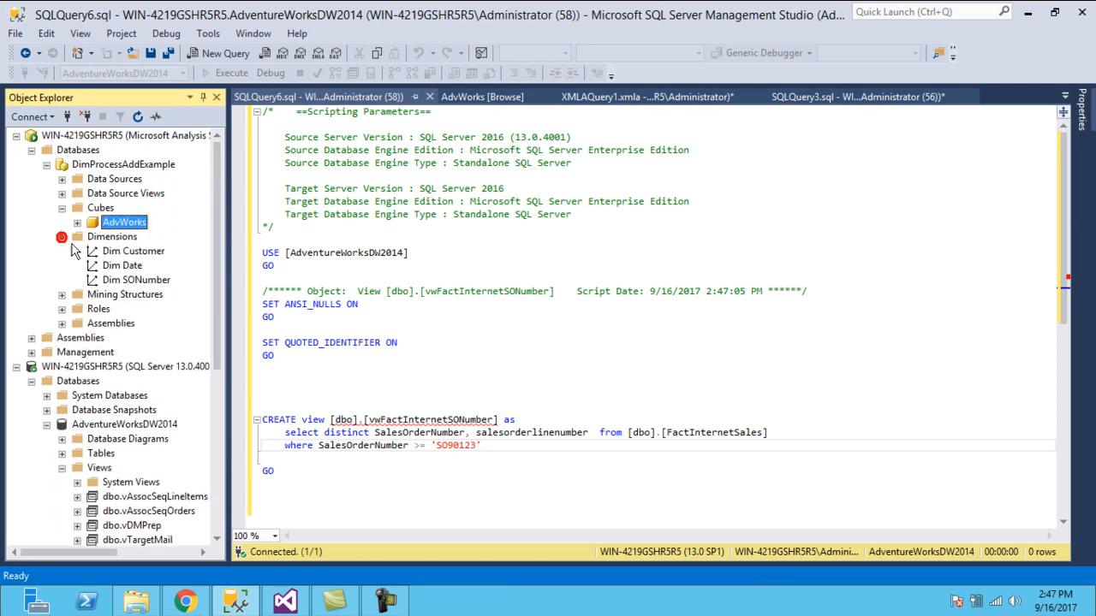
right_click(135, 279)
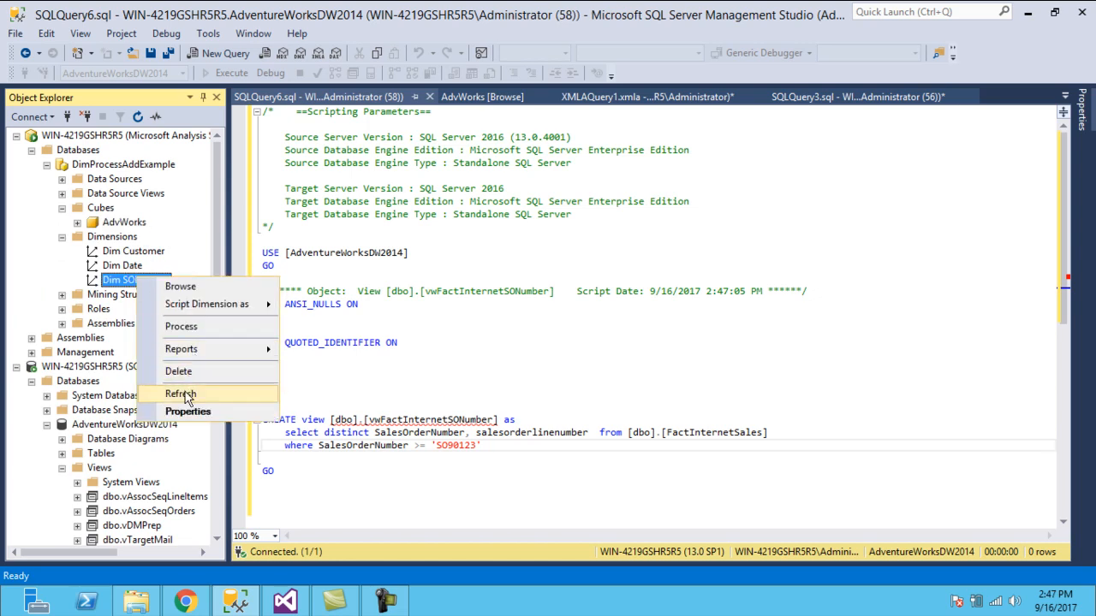
left_click(190, 412)
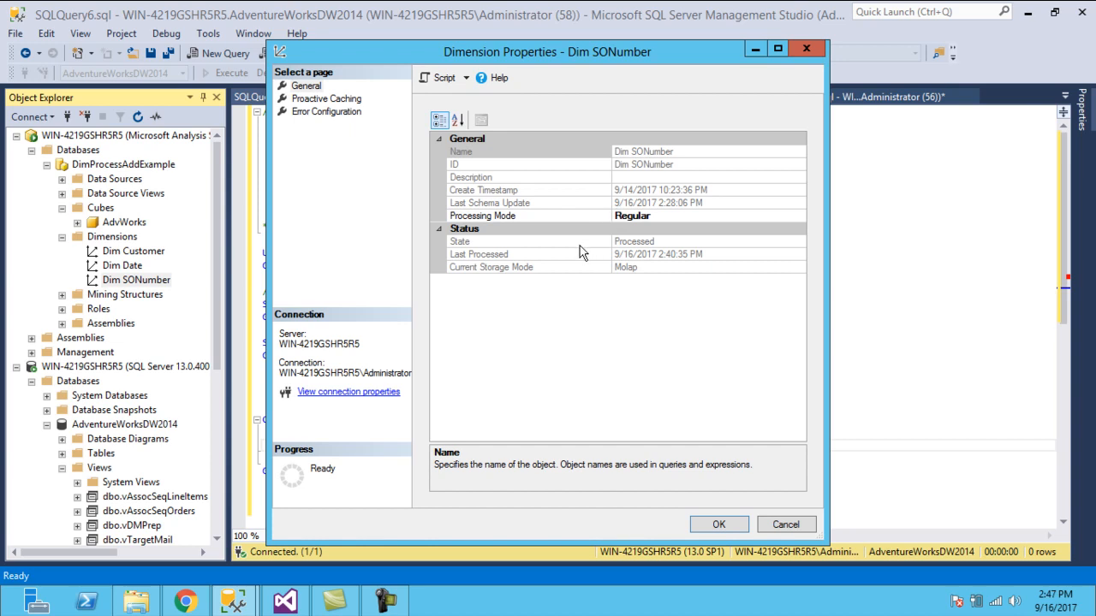
left_click(667, 255)
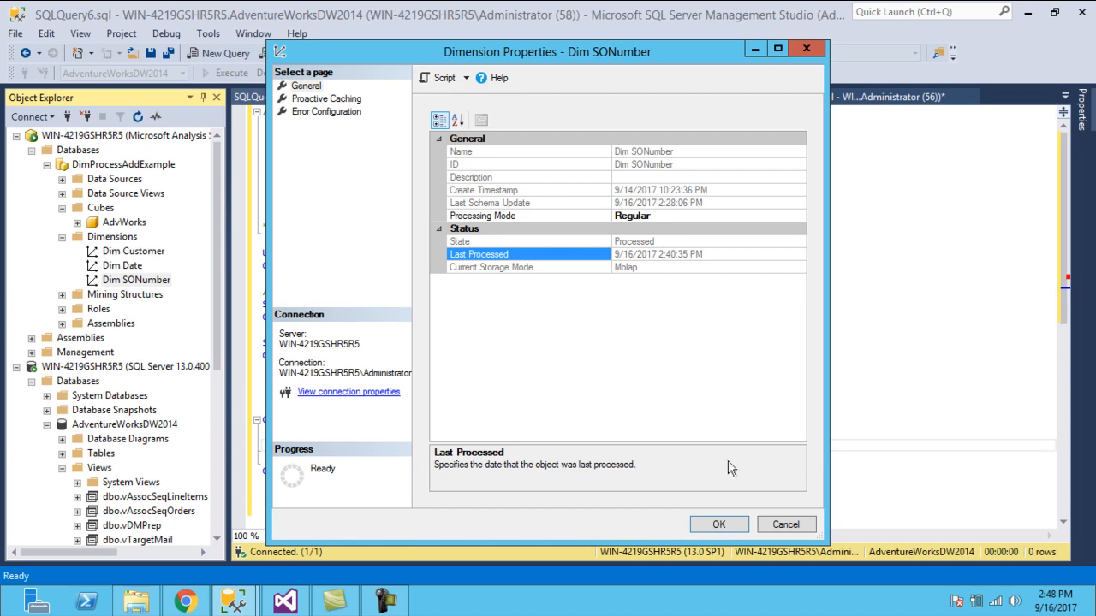
left_click(786, 524)
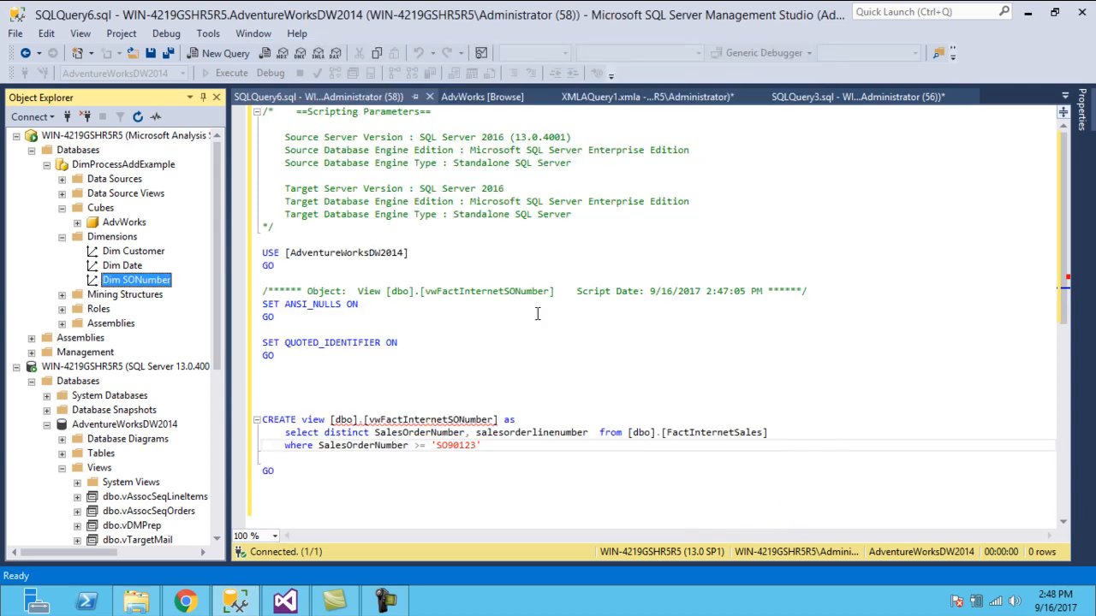
left_click(491, 277)
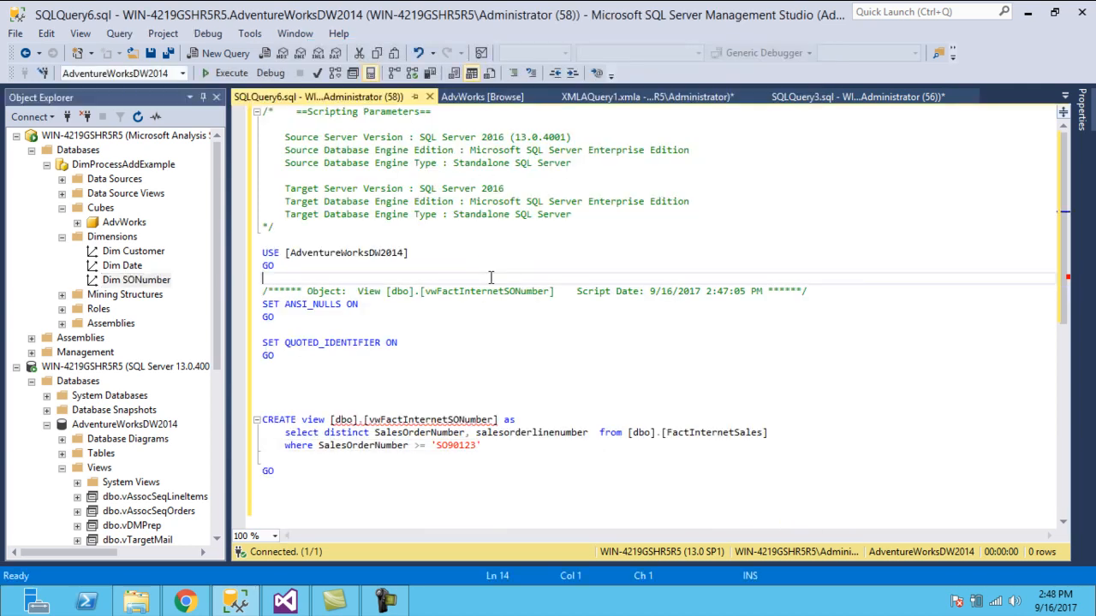